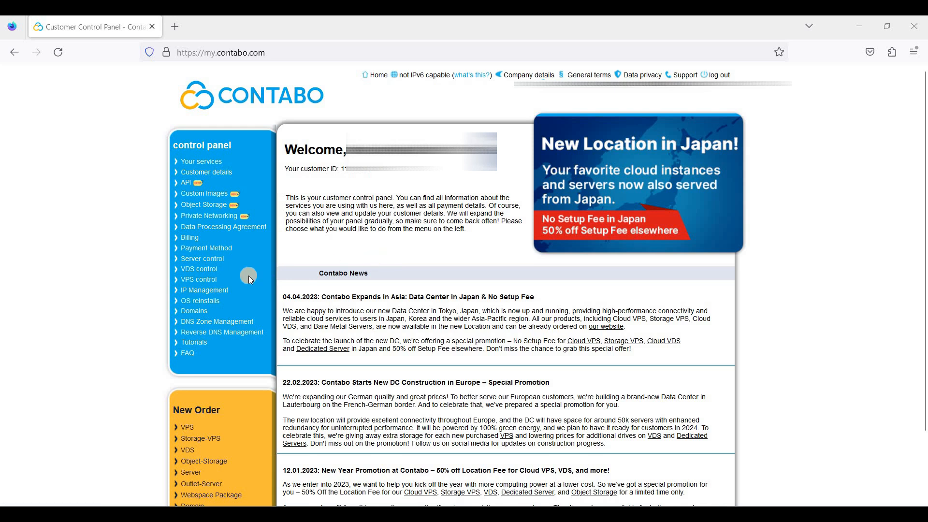
# Choose Ubuntu 22.04 (LTS) as the reinstall image for VPS 86.48.28.223.
pyautogui.click(212, 286)
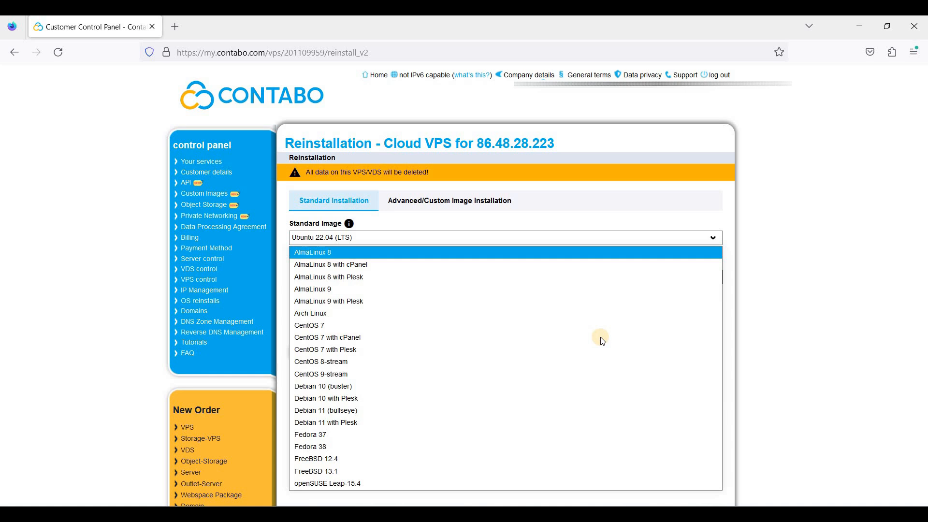
pyautogui.click(378, 238)
pyautogui.click(419, 235)
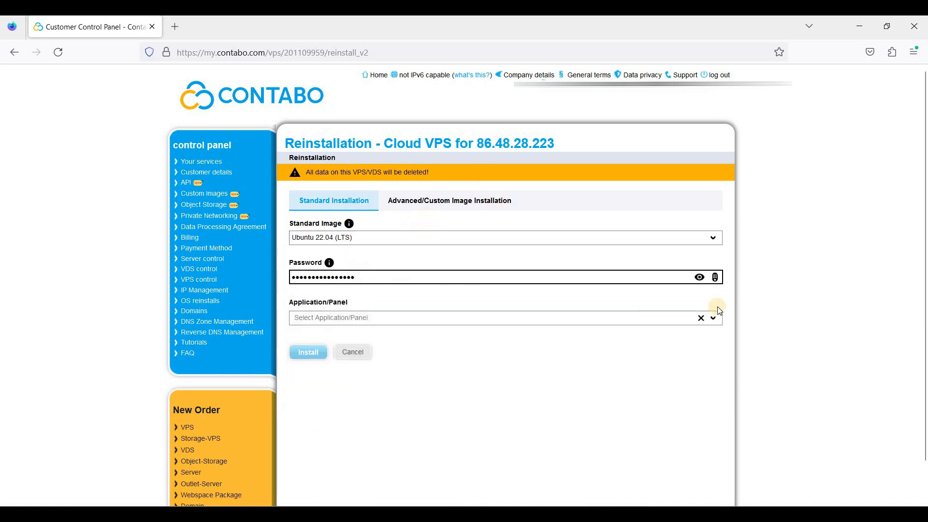
# Generate a new random root password, reveal it and select it.
pyautogui.doubleClick(704, 279)
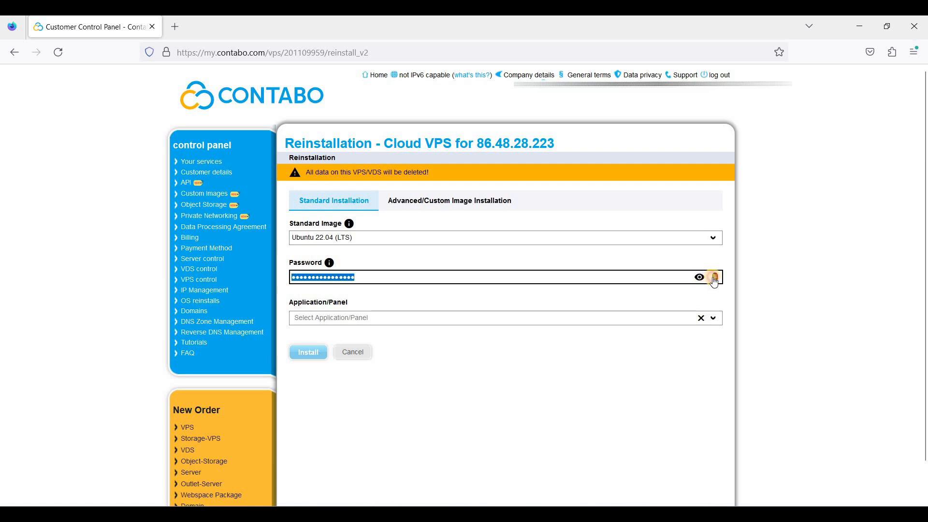
pyautogui.click(715, 277)
pyautogui.click(700, 278)
pyautogui.click(714, 278)
pyautogui.click(715, 278)
pyautogui.click(714, 278)
pyautogui.moveTo(429, 277); pyautogui.dragTo(240, 282)
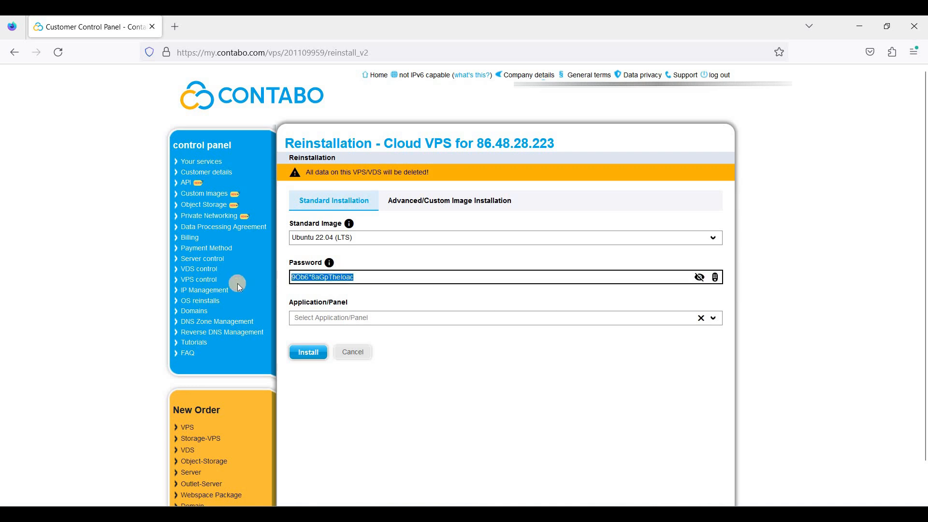
# Start the reinstallation, confirm wiping the server, and acknowledge the notice.
pyautogui.click(309, 352)
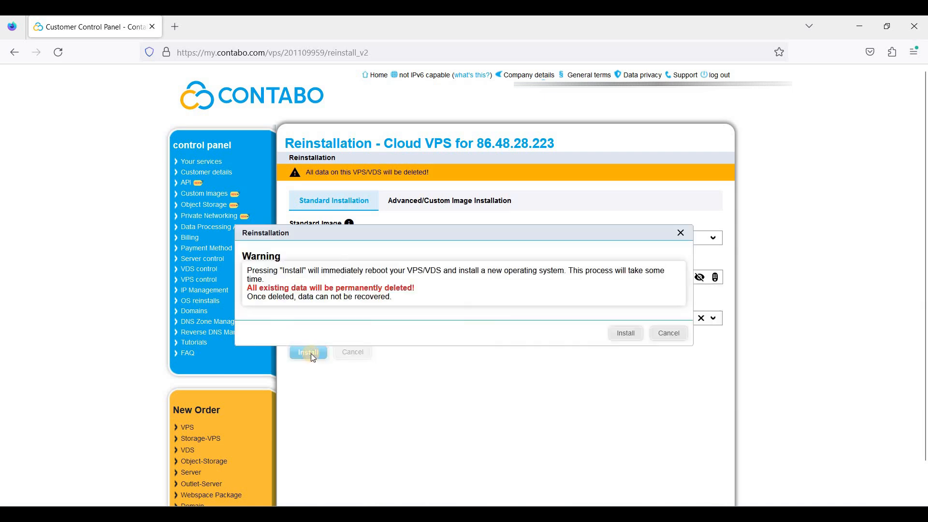
pyautogui.click(625, 333)
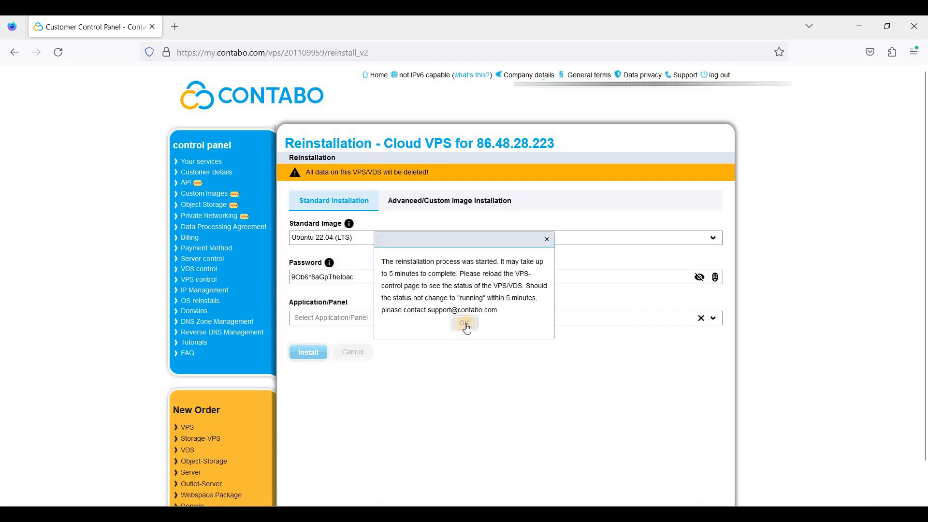
pyautogui.click(464, 324)
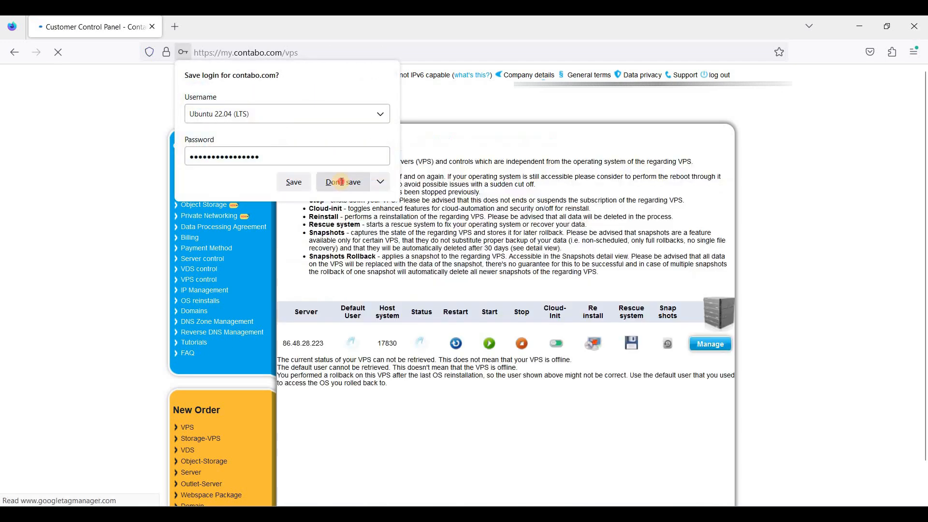
# Decline Firefox's offer to save the Contabo login.
pyautogui.click(343, 182)
pyautogui.scroll(1, 590, 310)
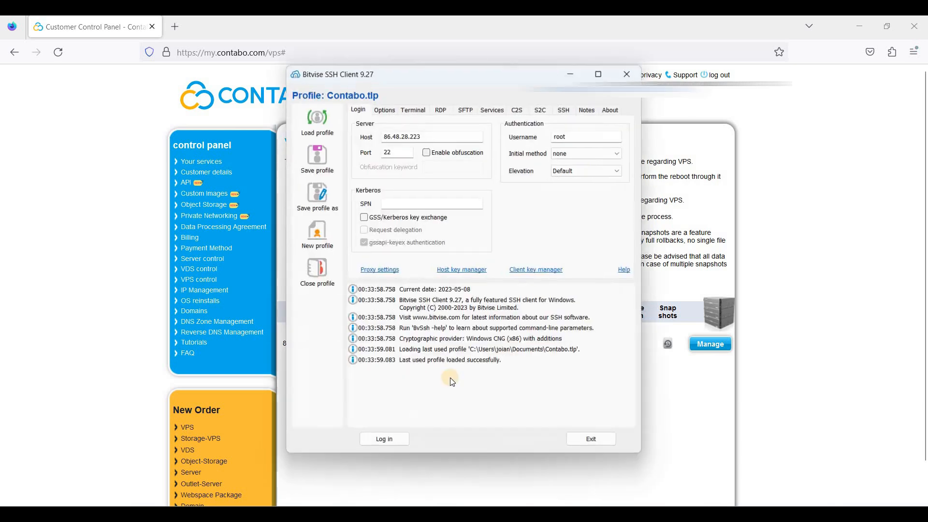
# Log in to 86.48.28.223 as root, accepting the host key, and open a terminal console.
pyautogui.click(428, 137)
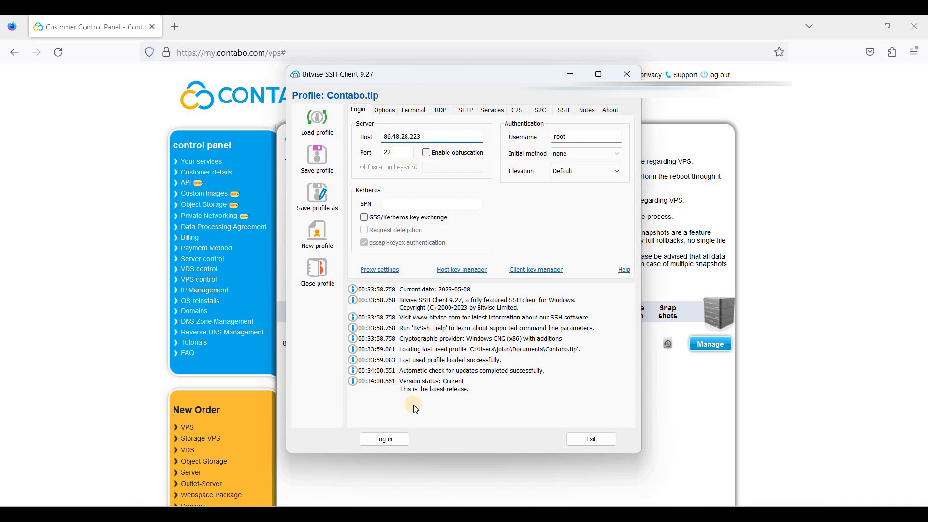
pyautogui.click(403, 439)
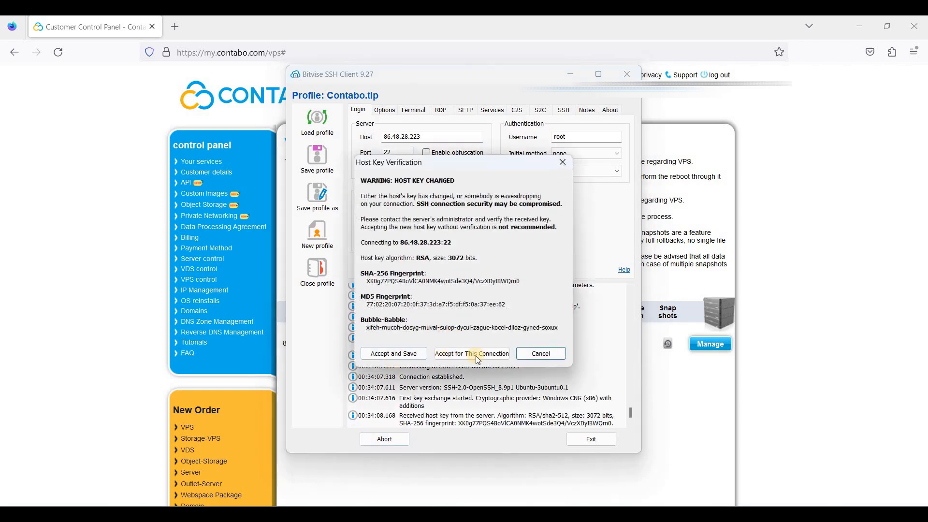
pyautogui.click(413, 357)
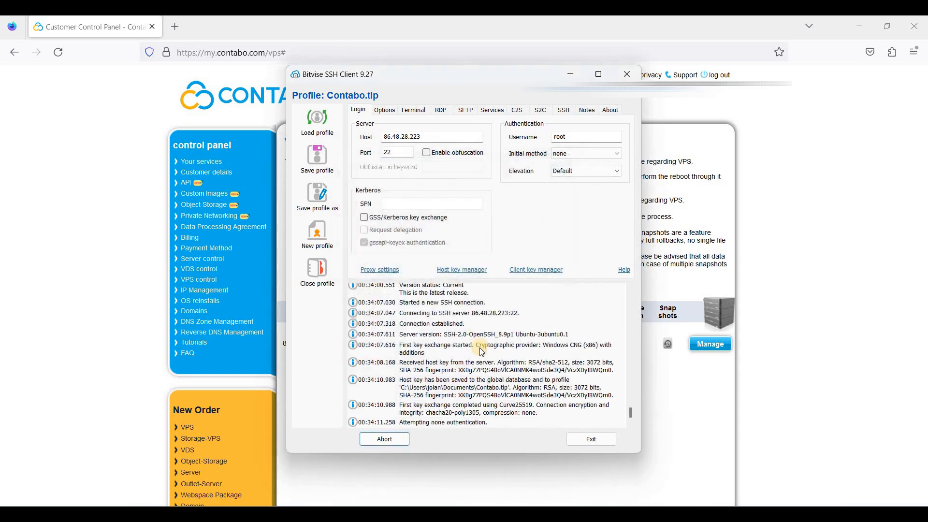
pyautogui.hotkey('ctrl', 'v')
pyautogui.click(471, 322)
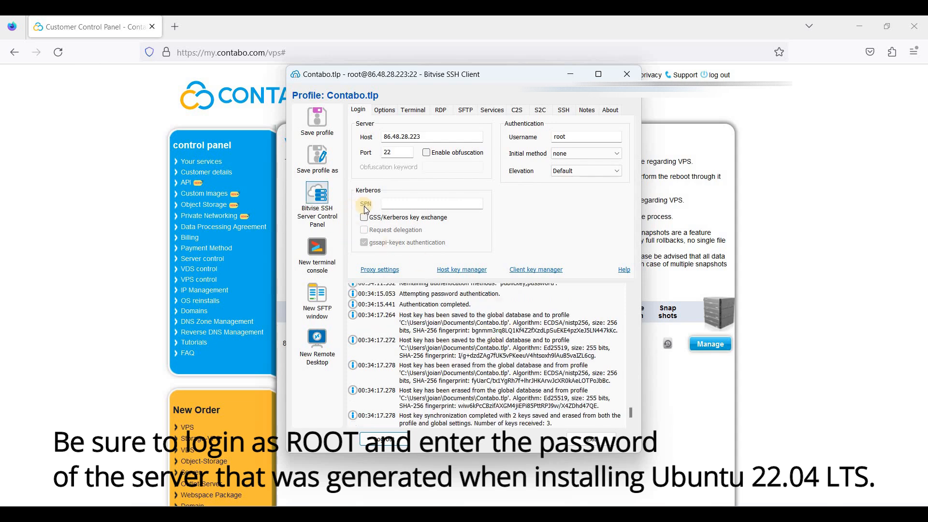
pyautogui.click(323, 249)
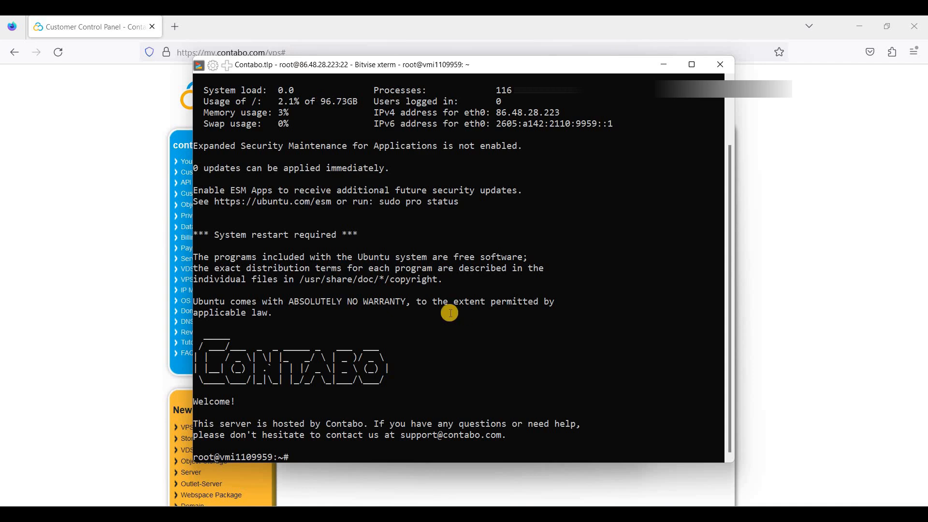
# Open the webshanks.com FastPanel-on-Contabo guide in a new tab and scroll to Step 3.
pyautogui.click(180, 27)
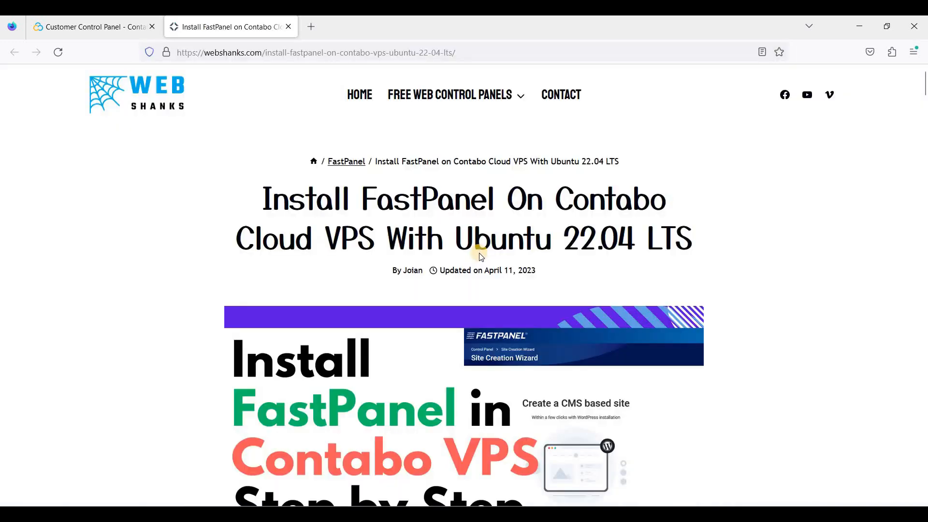
pyautogui.scroll(-2, 479, 253)
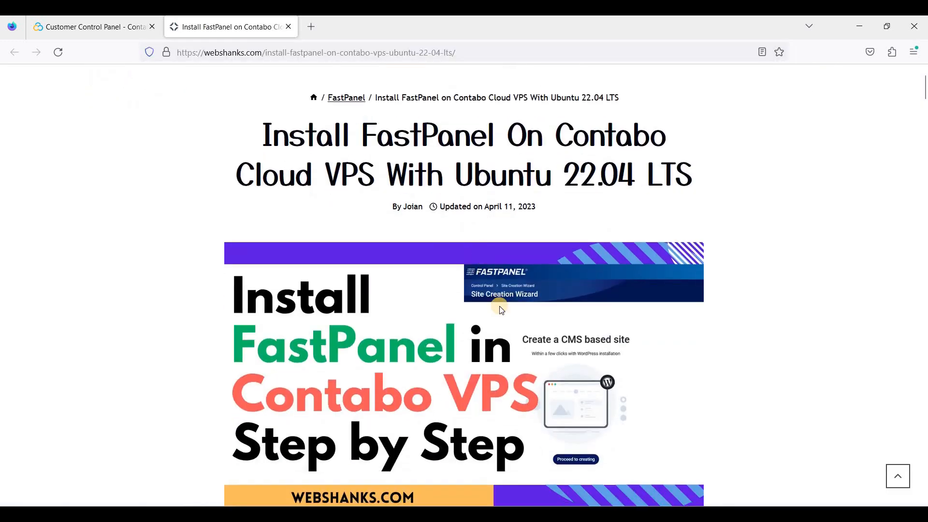
pyautogui.scroll(-1, 498, 309)
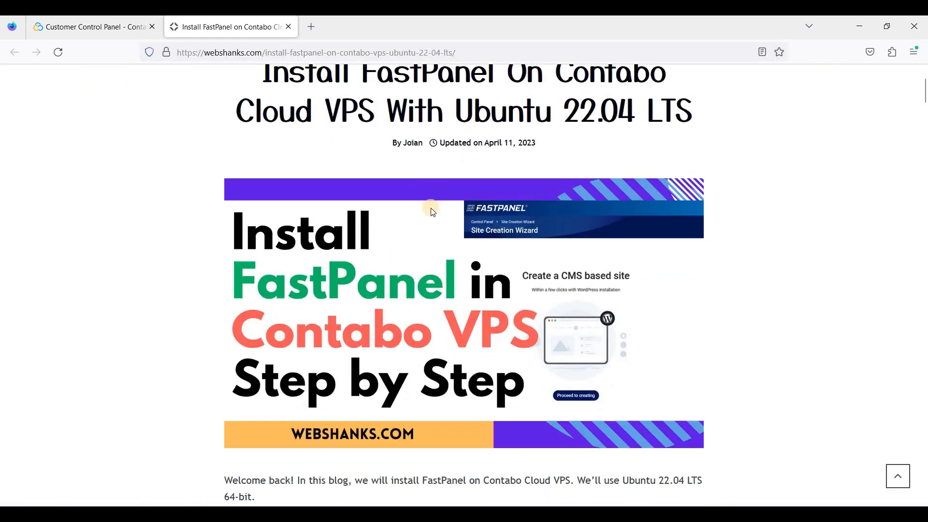
pyautogui.scroll(-6, 435, 223)
pyautogui.scroll(-3, 441, 243)
pyautogui.scroll(-3, 460, 288)
pyautogui.scroll(-10, 442, 300)
pyautogui.scroll(-10, 486, 302)
pyautogui.scroll(-3, 447, 282)
pyautogui.scroll(-8, 446, 282)
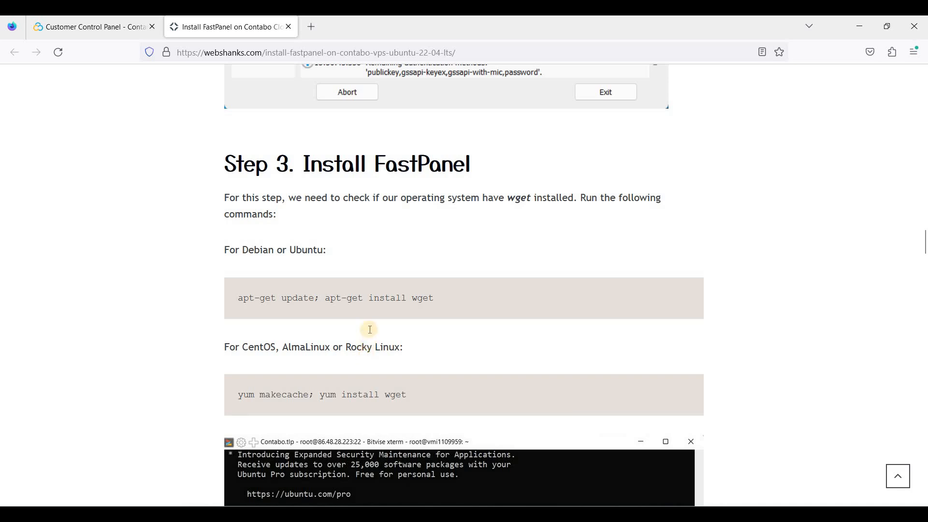
pyautogui.scroll(-2, 370, 329)
pyautogui.scroll(-4, 391, 268)
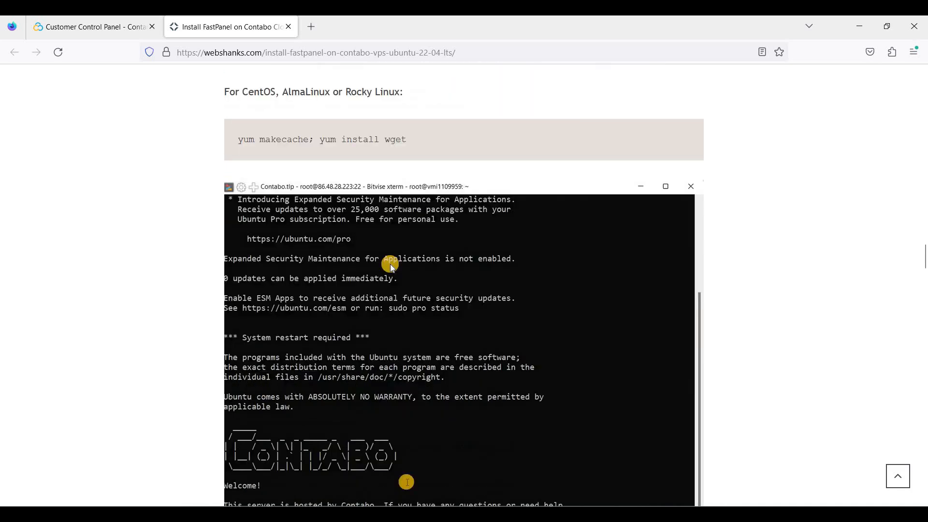
pyautogui.scroll(3, 391, 267)
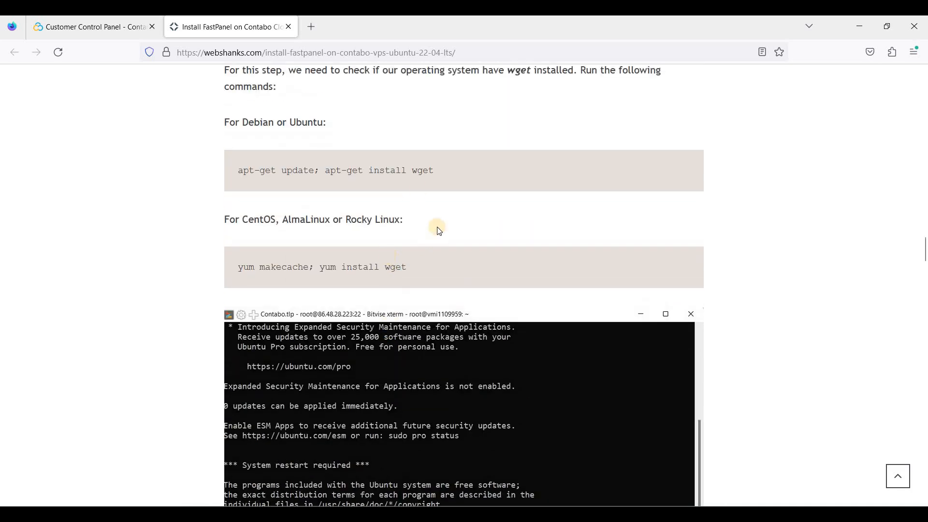
# Copy 'apt-get update; apt-get install wget' from the guide and run it in the terminal.
pyautogui.moveTo(239, 170); pyautogui.dragTo(436, 176)
pyautogui.rightClick(437, 175)
pyautogui.click(449, 187)
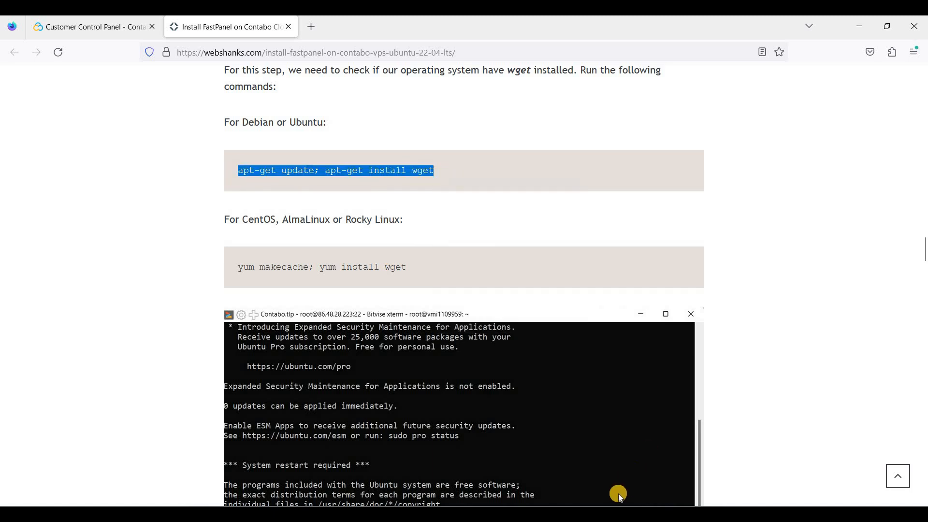
pyautogui.hotkey('alt', 'Tab')
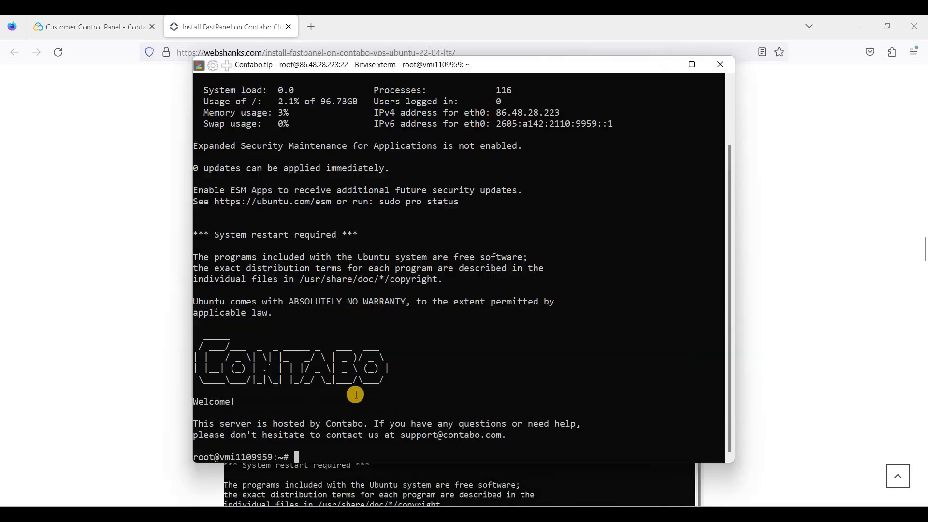
pyautogui.rightClick(350, 427)
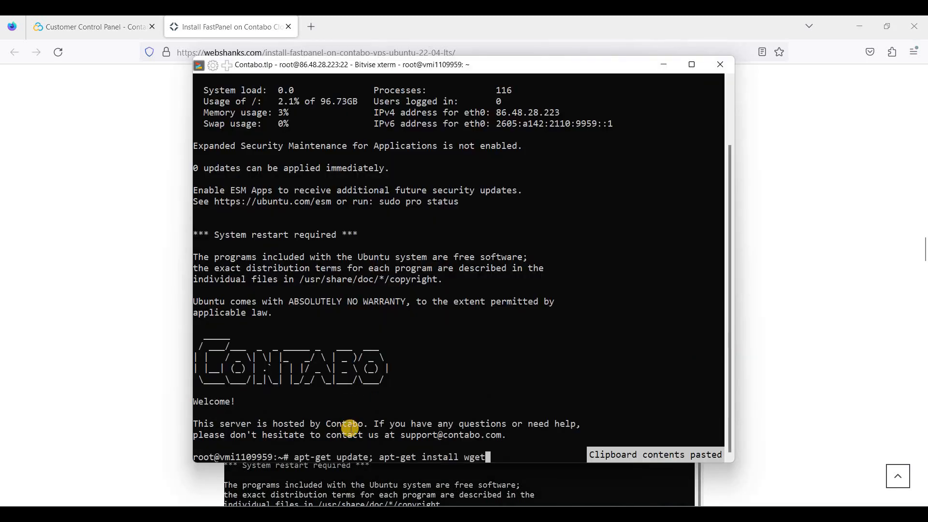
pyautogui.press('Return')
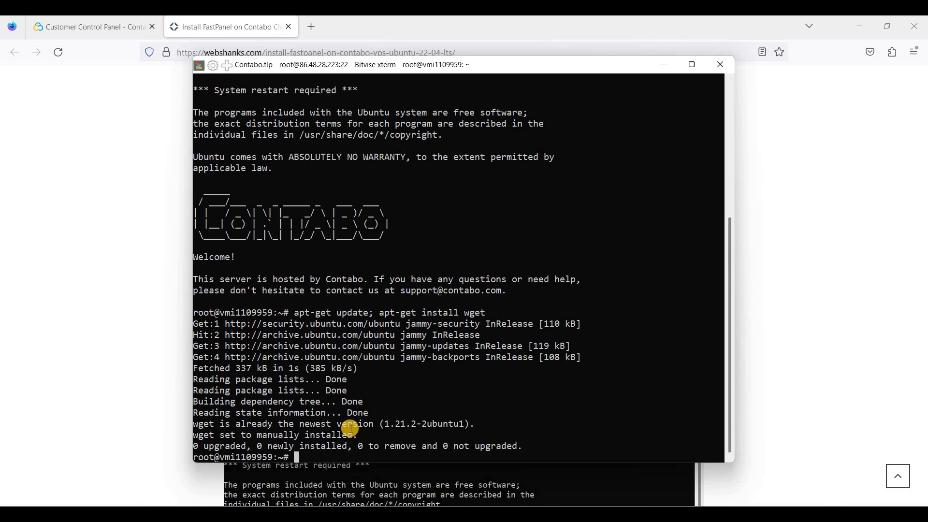
# Return to the guide and scroll to the FastPanel install command.
pyautogui.click(231, 27)
pyautogui.scroll(-5, 393, 259)
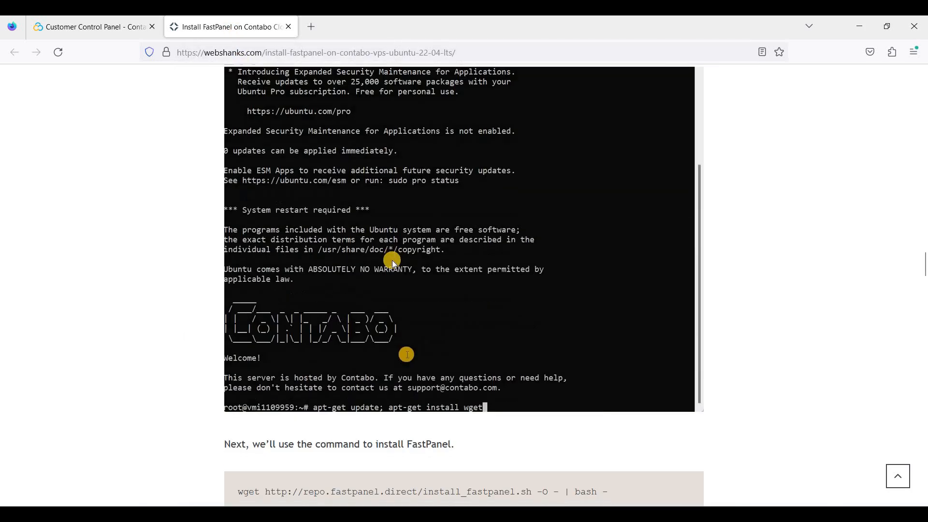
pyautogui.scroll(-4, 392, 260)
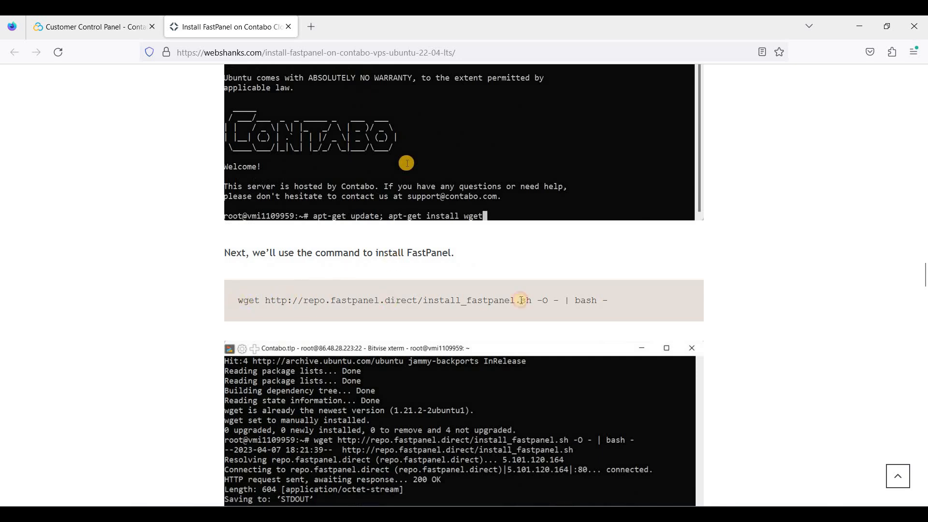
# Copy the wget install_fastpanel.sh command from the guide and run it in the terminal.
pyautogui.tripleClick(615, 302)
pyautogui.rightClick(589, 317)
pyautogui.click(601, 316)
pyautogui.hotkey('alt', 'Tab')
pyautogui.rightClick(473, 385)
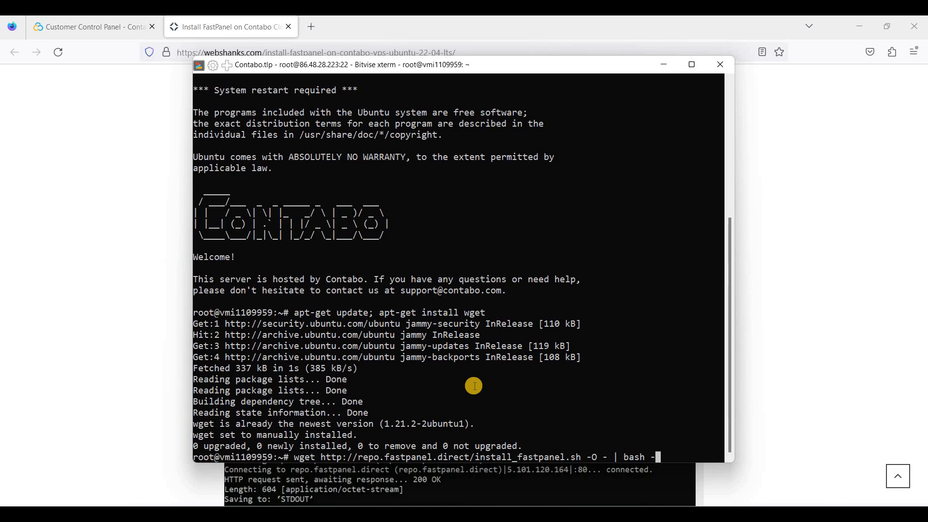
pyautogui.press('Return')
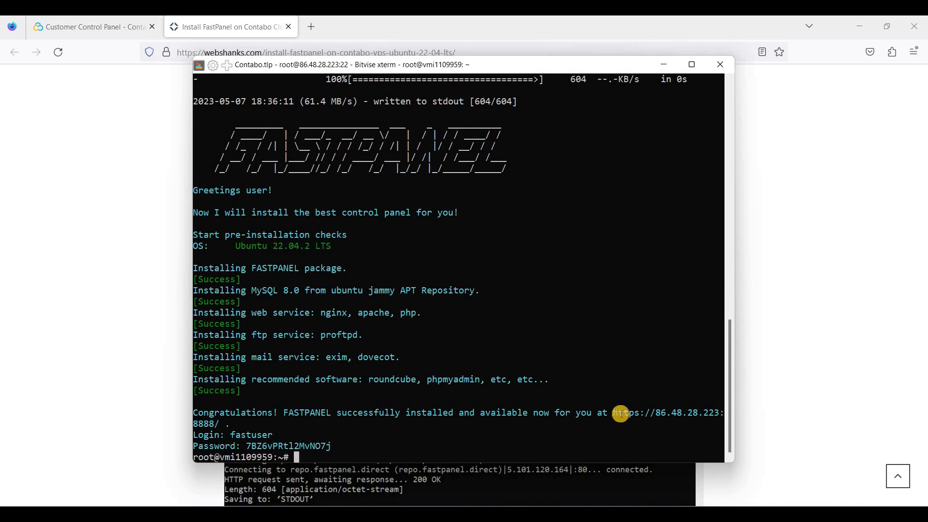
pyautogui.moveTo(615, 413); pyautogui.dragTo(216, 424)
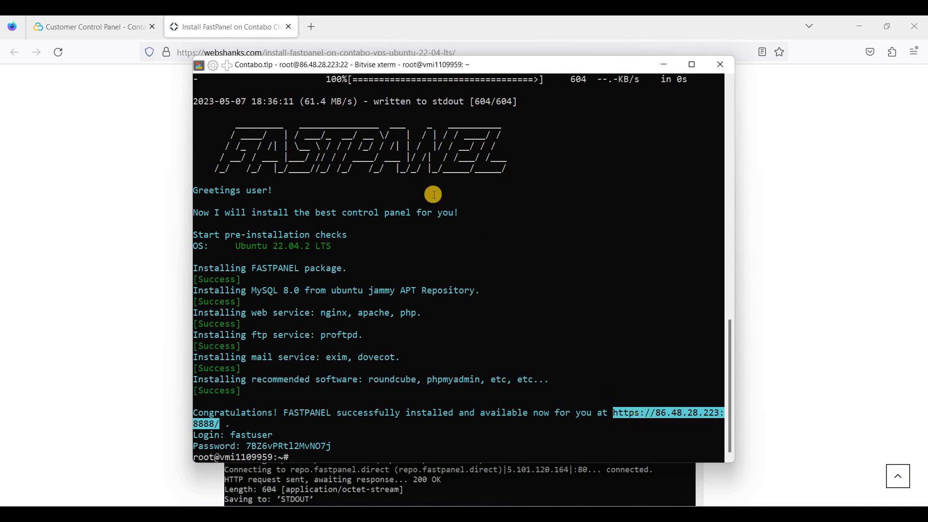
pyautogui.click(313, 30)
pyautogui.rightClick(313, 52)
pyautogui.click(340, 159)
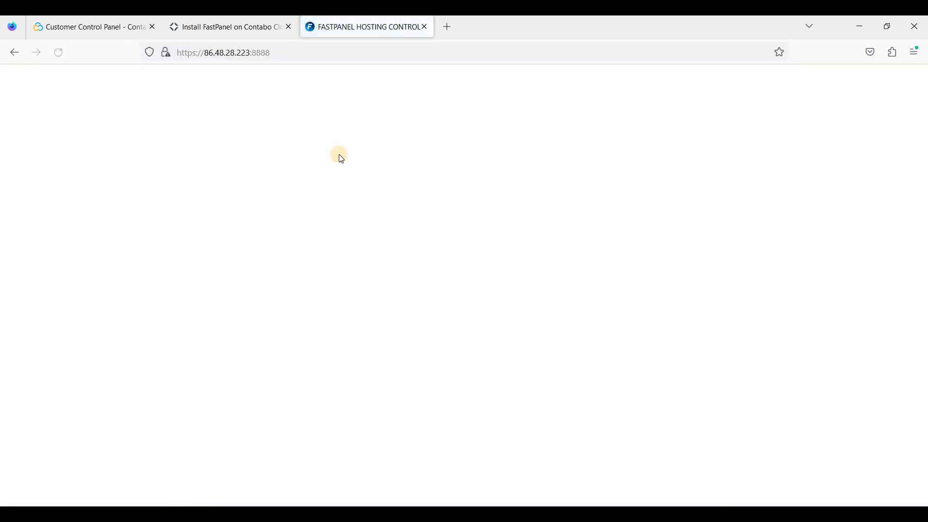
pyautogui.click(341, 49)
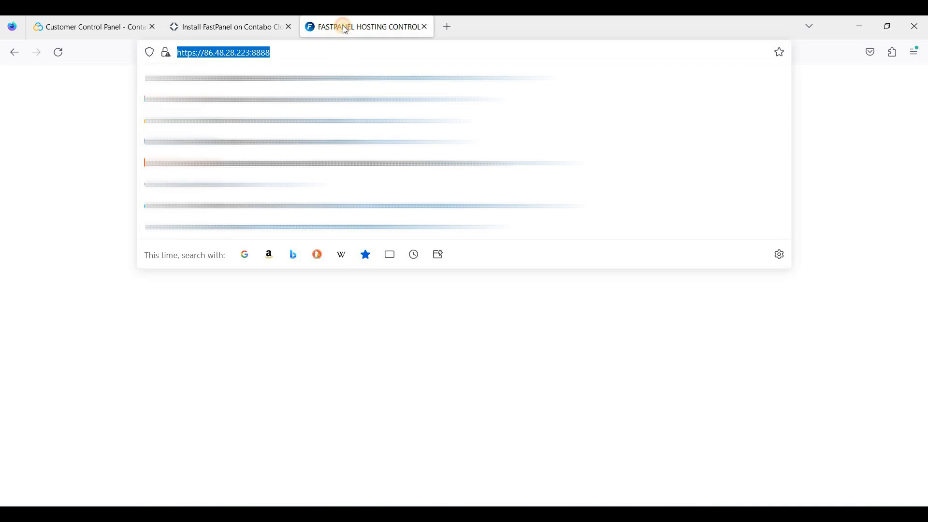
pyautogui.click(16, 174)
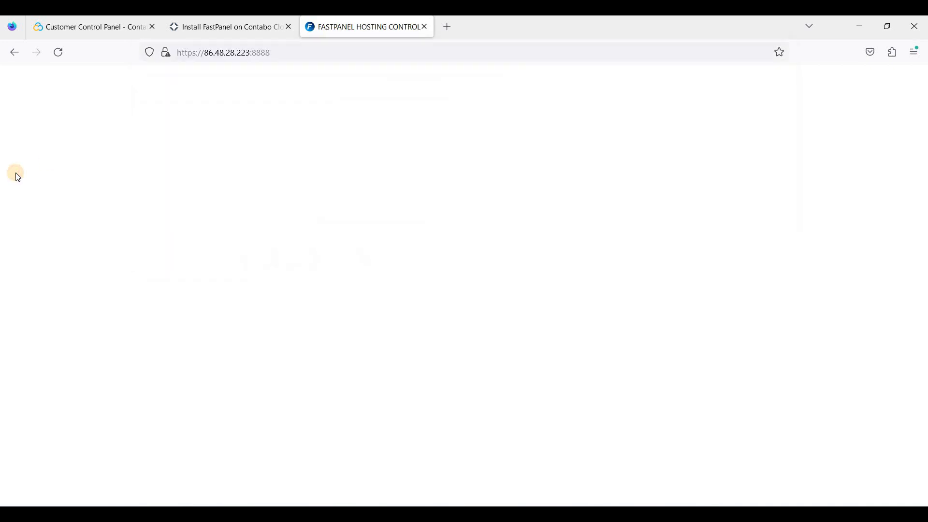
# Reload the panel page and accept the self-signed certificate risk.
pyautogui.rightClick(356, 161)
pyautogui.click(433, 172)
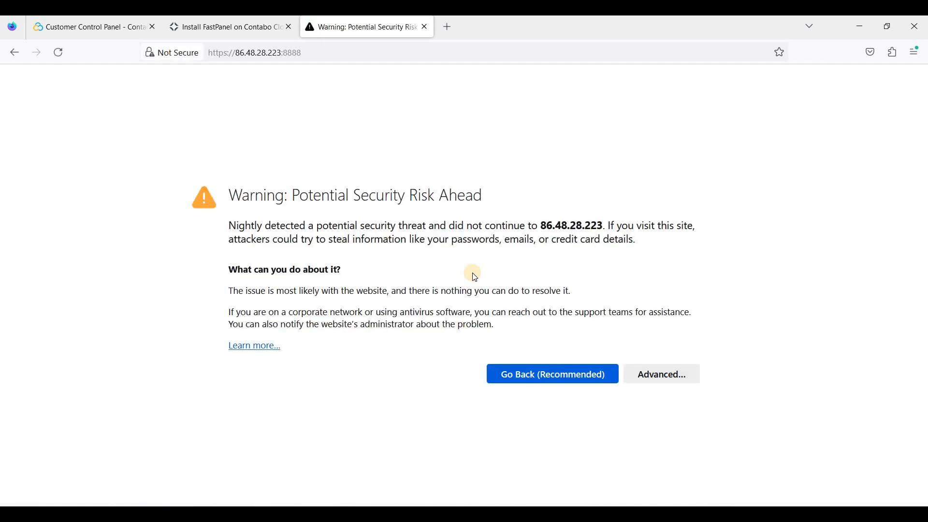
pyautogui.click(644, 377)
pyautogui.scroll(-3, 553, 318)
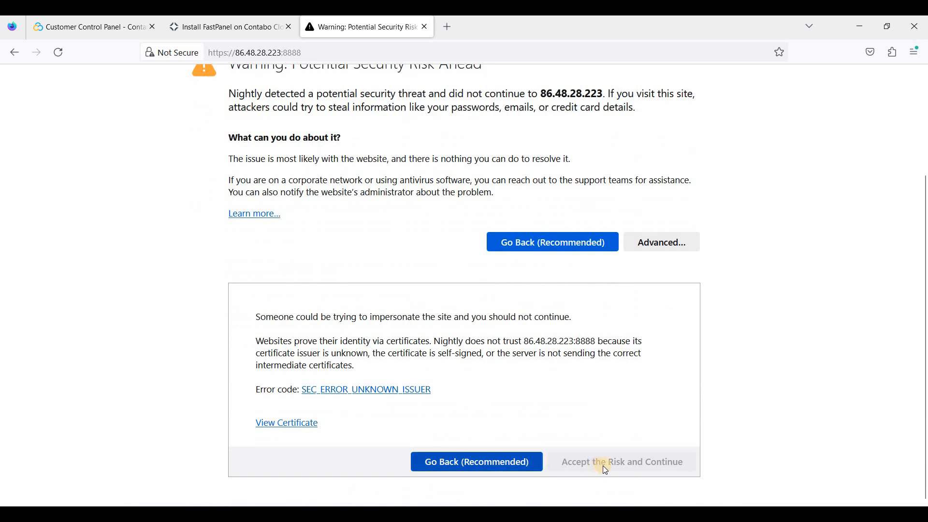
pyautogui.click(615, 463)
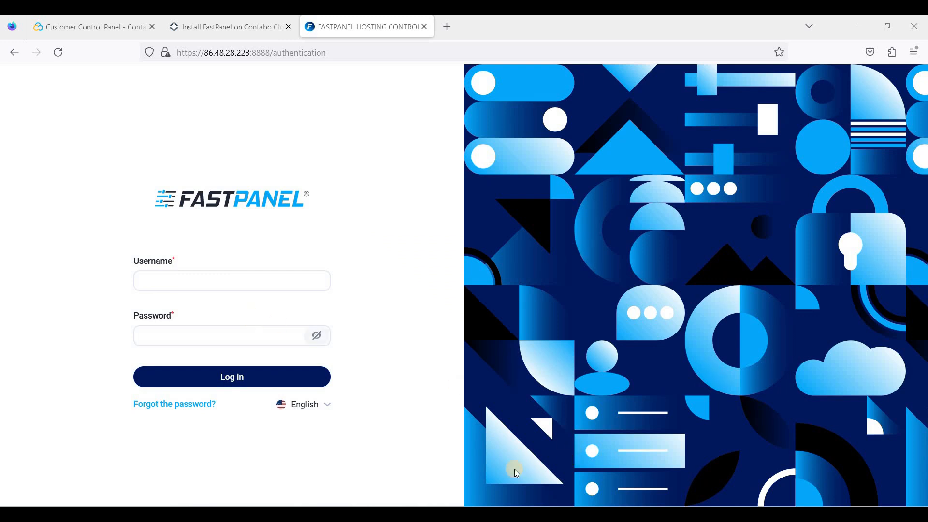
# Copy the installer's generated panel password from the terminal output.
pyautogui.click(406, 408)
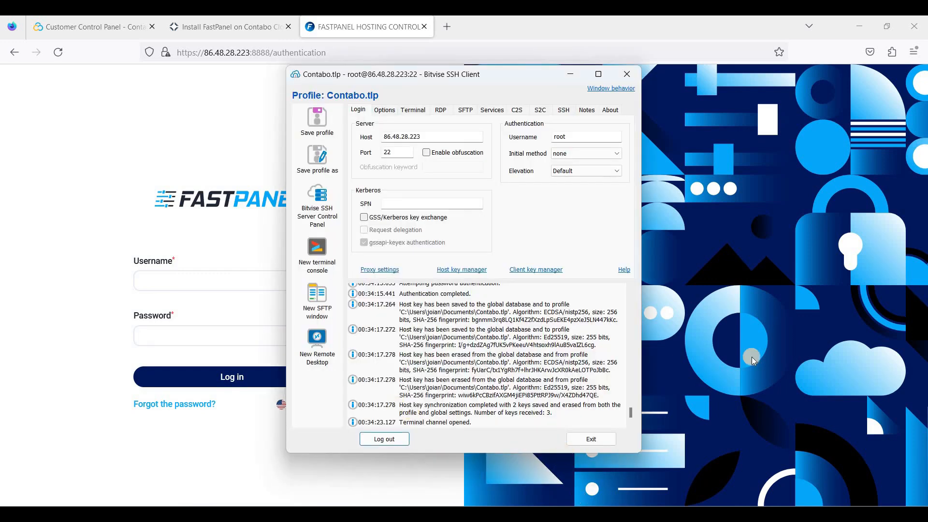
pyautogui.click(760, 329)
pyautogui.hotkey('alt', 'Tab')
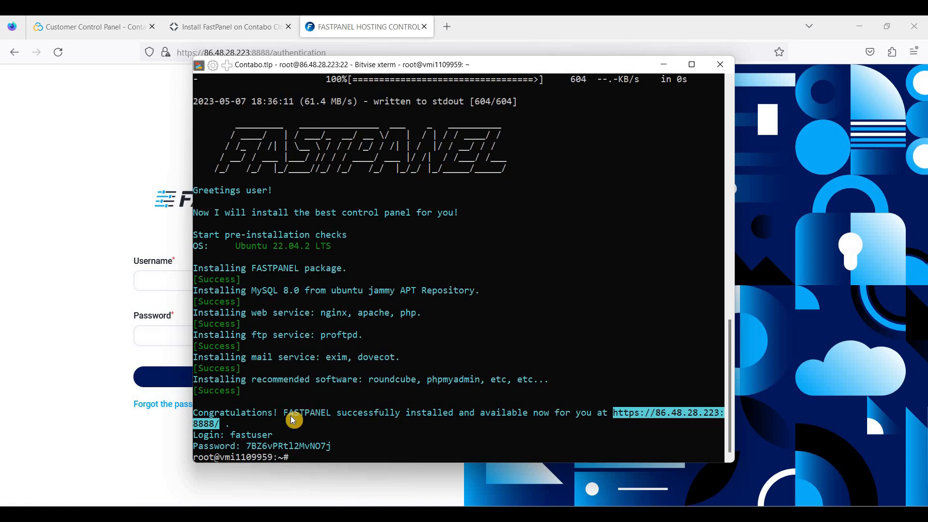
pyautogui.click(238, 437)
pyautogui.moveTo(245, 446); pyautogui.dragTo(334, 449)
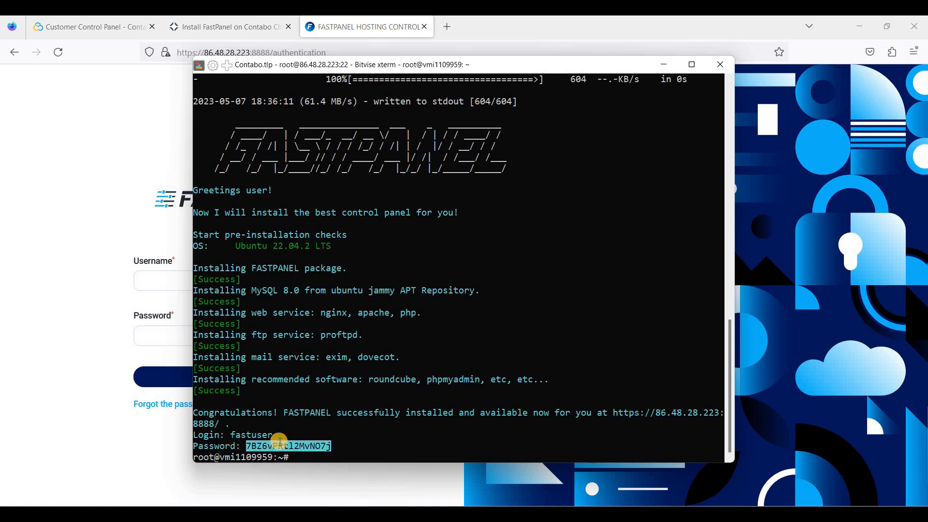
# Enter username fastuser and paste the password on the FASTPANEL login form.
pyautogui.click(165, 284)
pyautogui.write('fastuser')
pyautogui.click(161, 333)
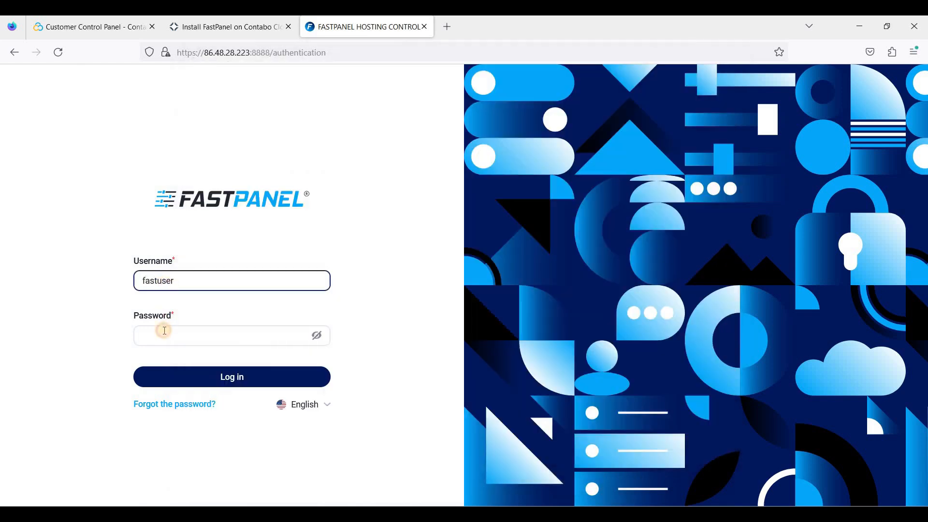
pyautogui.hotkey('ctrl', 'v')
pyautogui.click(229, 384)
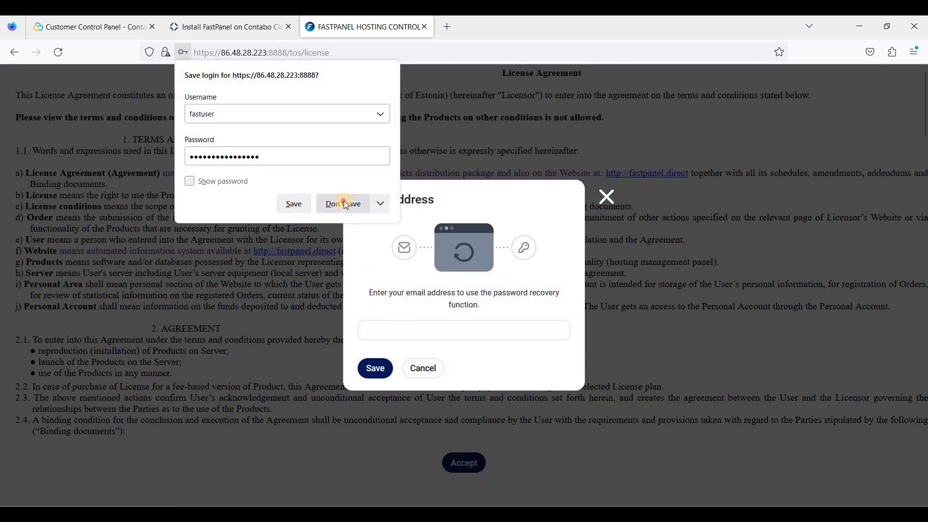
# Decline saving the login and save a password-recovery email address.
pyautogui.click(344, 203)
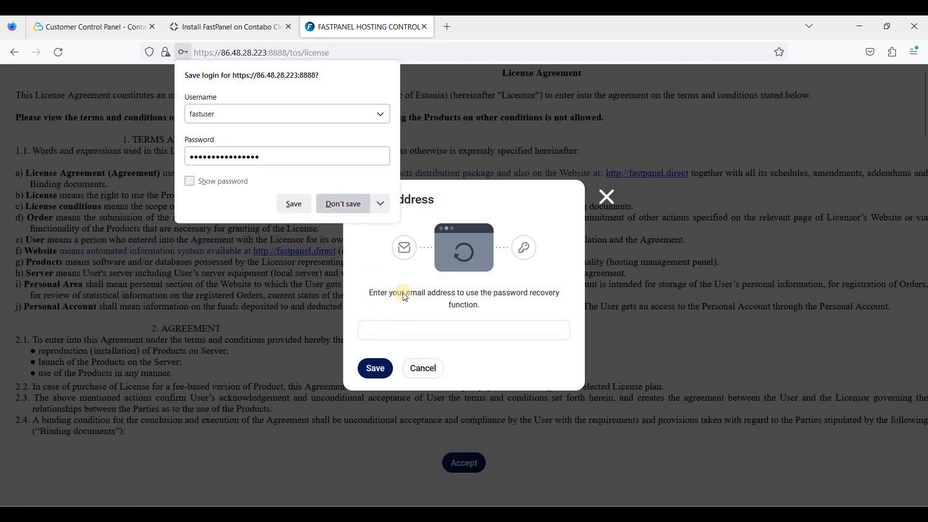
pyautogui.click(410, 335)
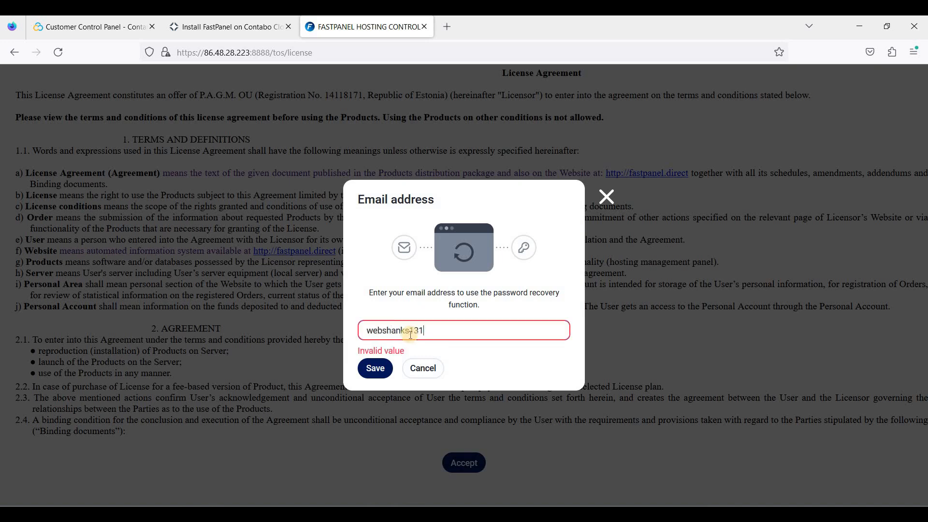
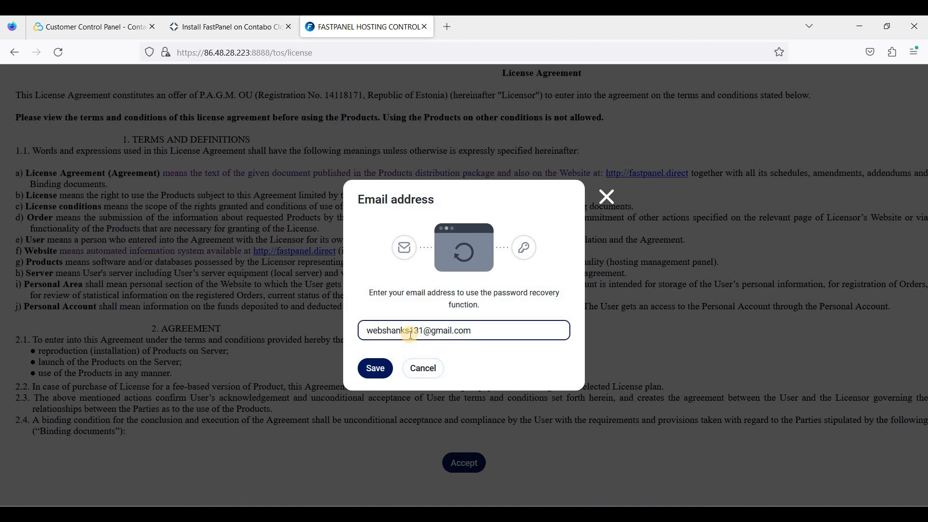
pyautogui.click(388, 368)
# Accept the License Agreement and the Privacy Policy.
pyautogui.scroll(-15, 478, 338)
pyautogui.scroll(15, 498, 327)
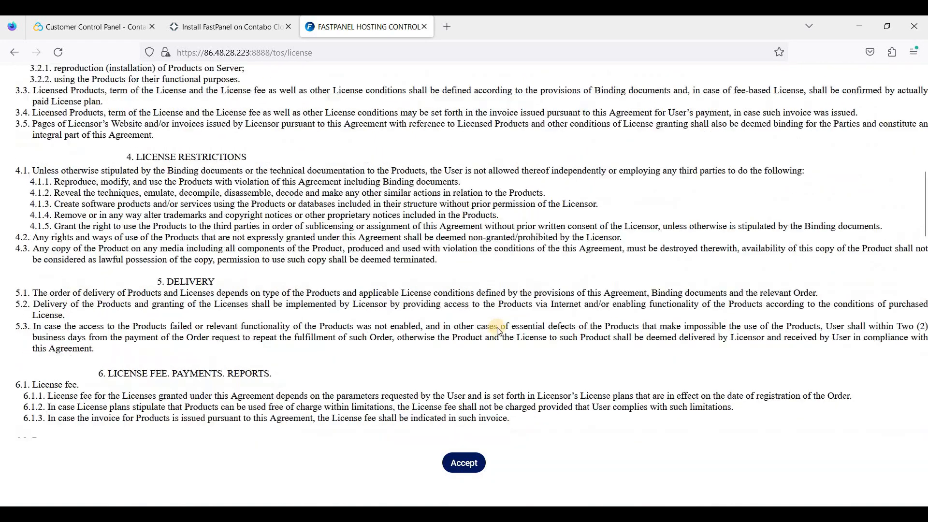
pyautogui.click(464, 462)
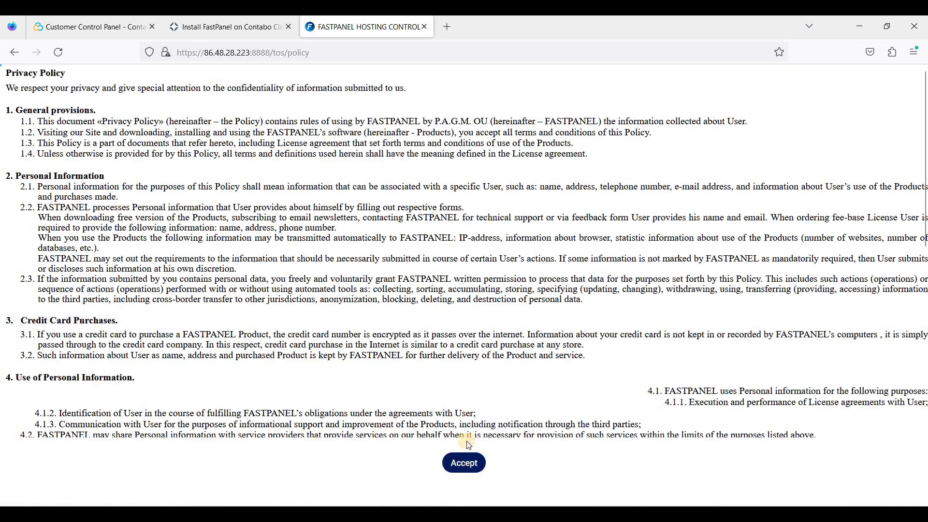
pyautogui.click(464, 461)
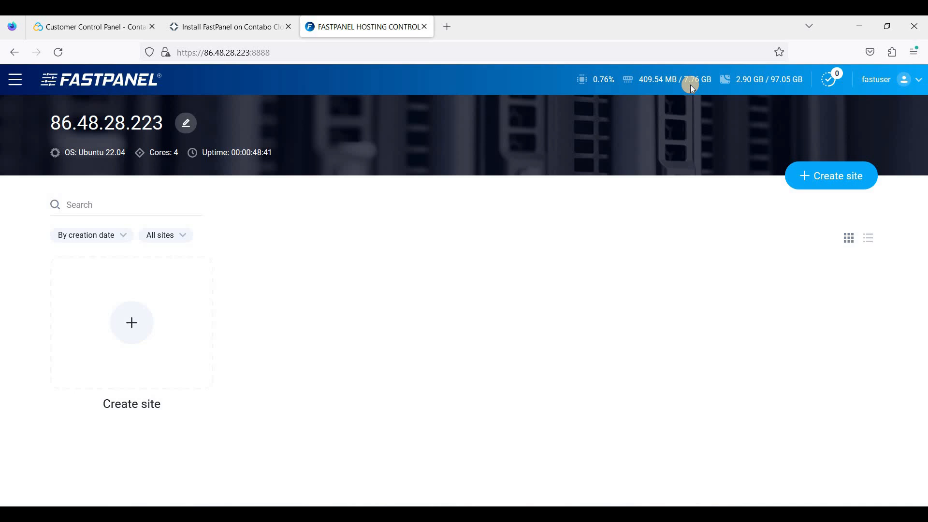
# Create a CMS site for webshanks.store with an email domain and continue to CMS choice.
pyautogui.click(833, 180)
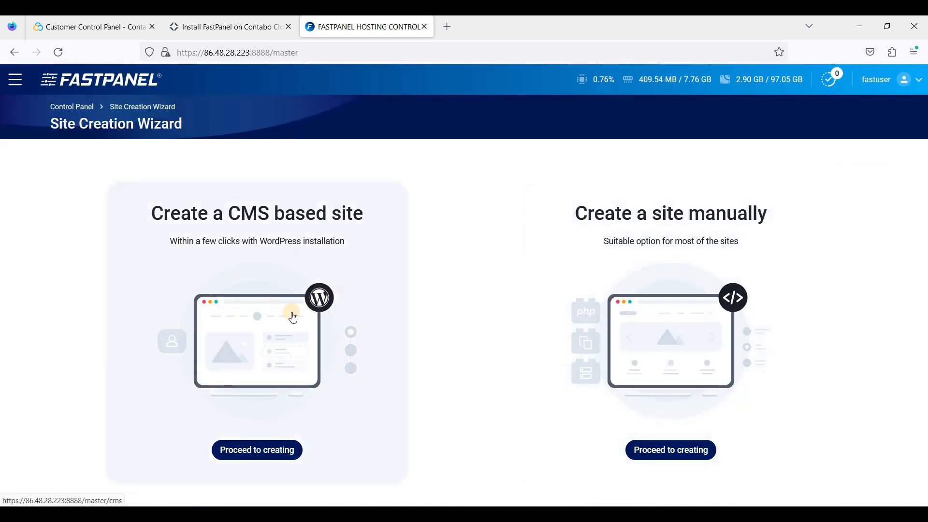
pyautogui.click(275, 456)
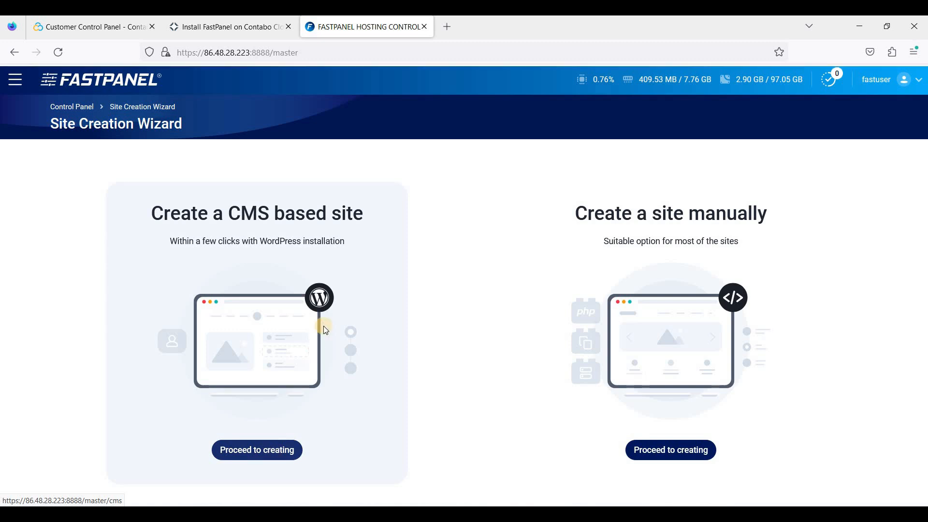
pyautogui.click(107, 223)
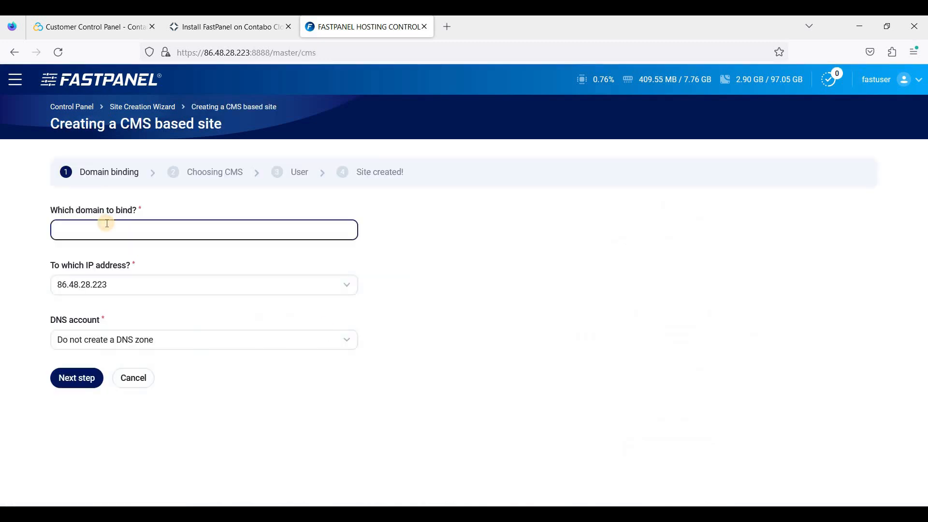
pyautogui.write('webshanks.st')
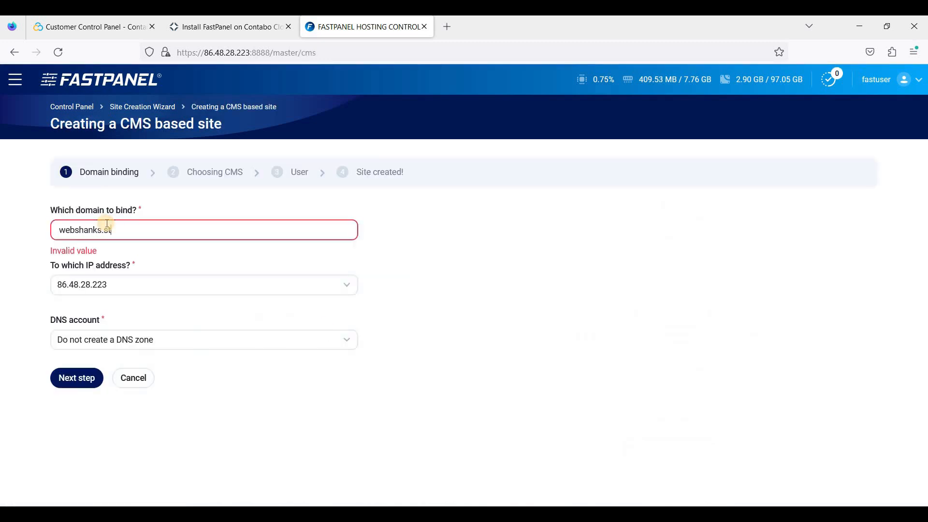
pyautogui.write('ore')
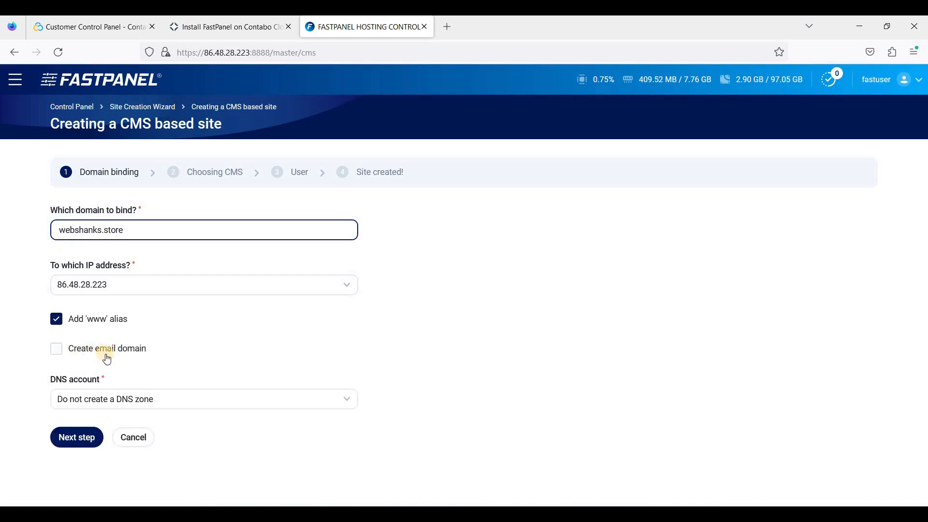
pyautogui.click(107, 357)
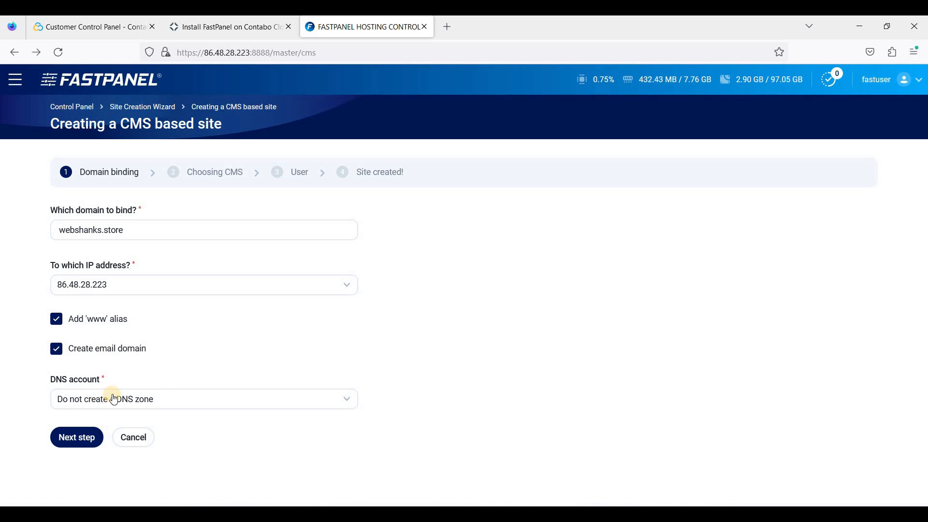
pyautogui.click(90, 435)
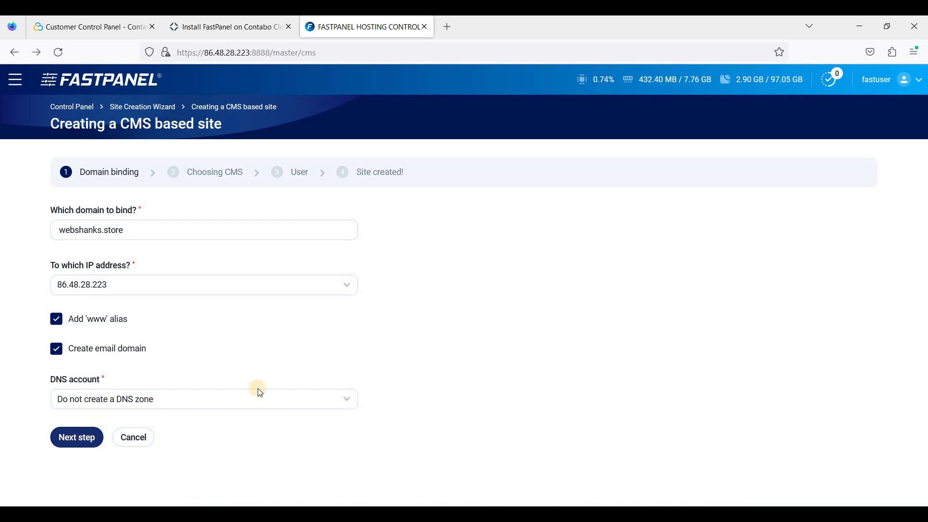
# Generate a new WordPress admin password and select it for copying.
pyautogui.scroll(-2, 207, 300)
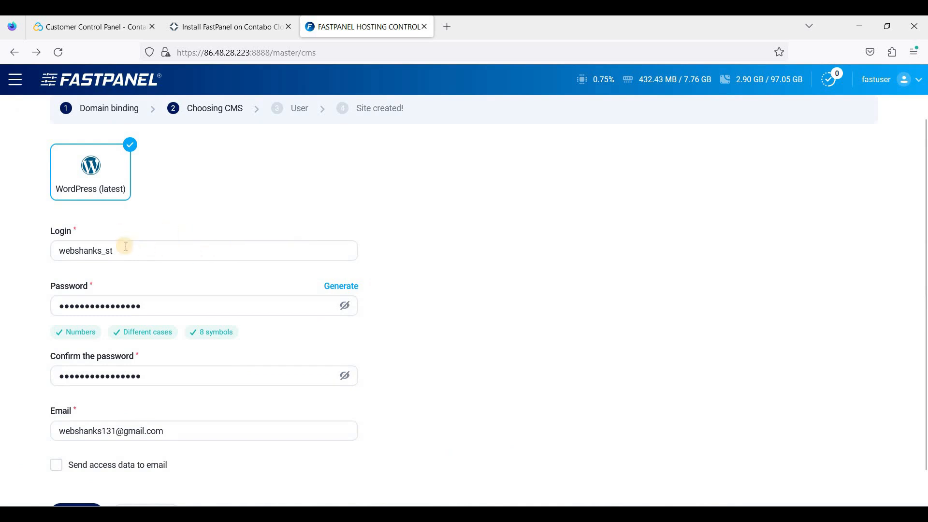
pyautogui.scroll(-1, 132, 269)
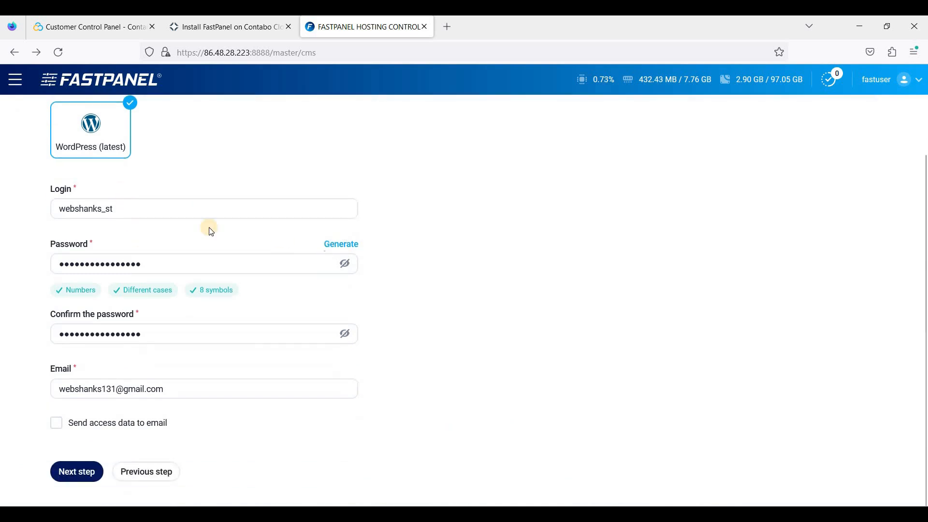
pyautogui.click(343, 252)
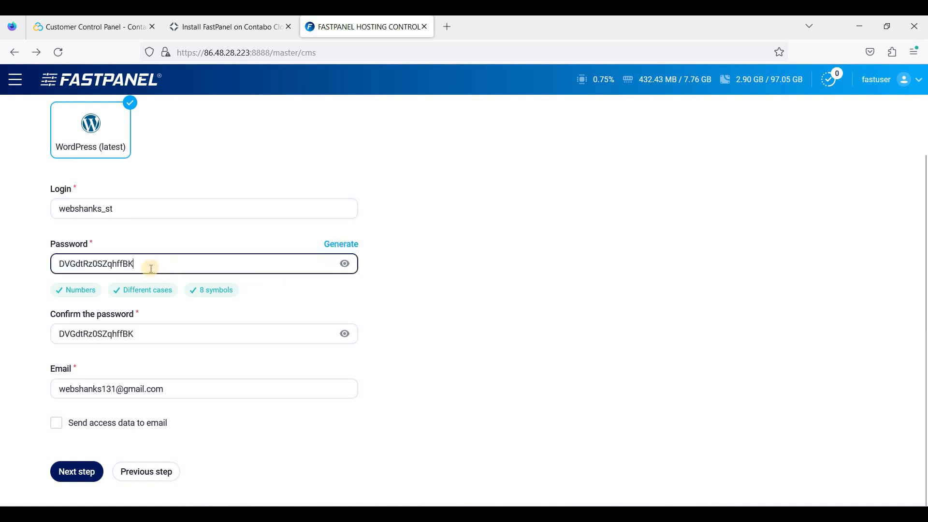
pyautogui.hotkey('ctrl', 'a')
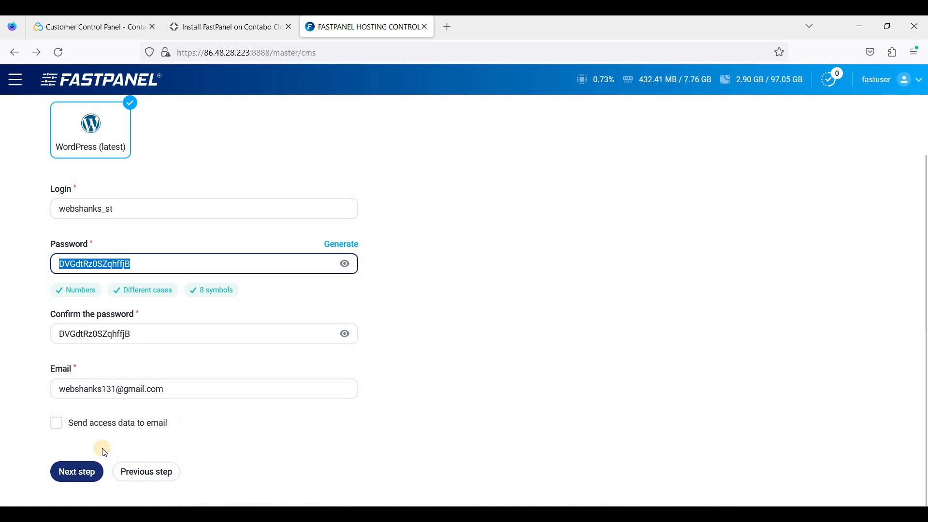
pyautogui.click(218, 454)
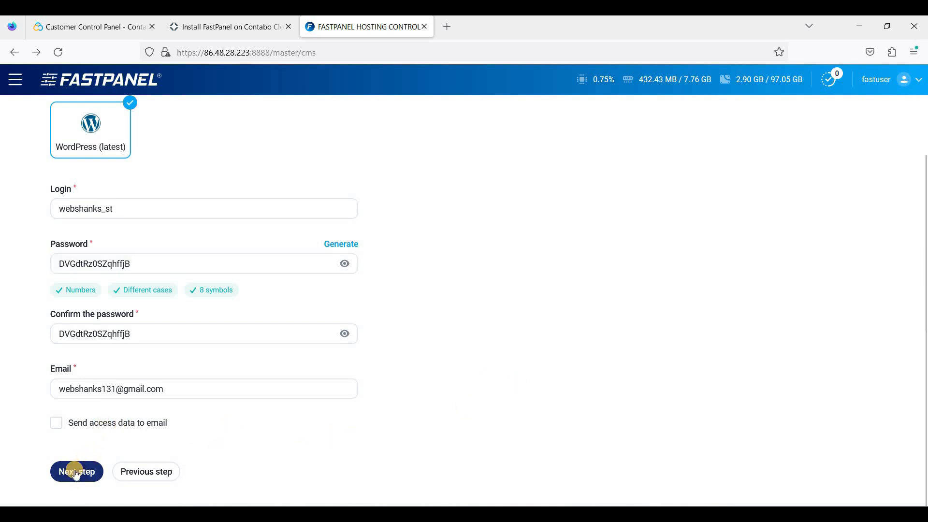
# Create the webshanks.store site with a new system user, then look over its Site managing tiles.
pyautogui.click(76, 473)
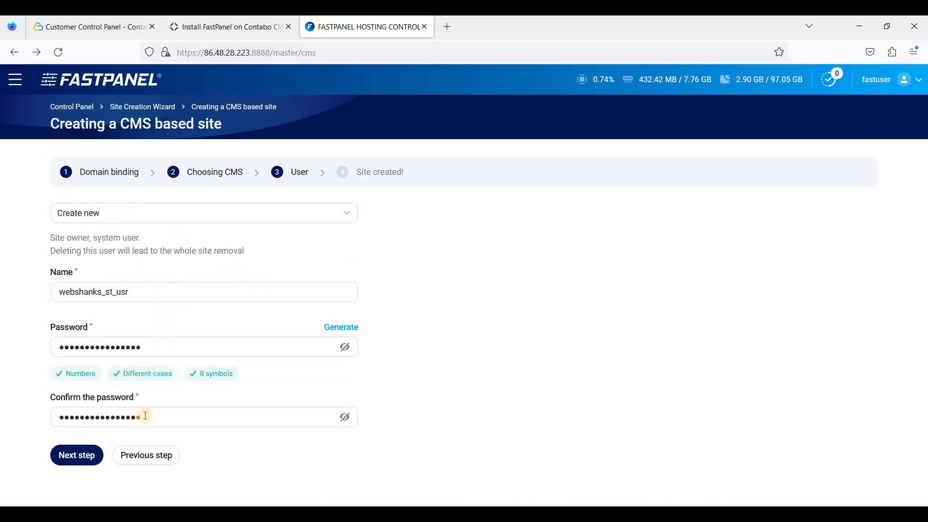
pyautogui.click(85, 457)
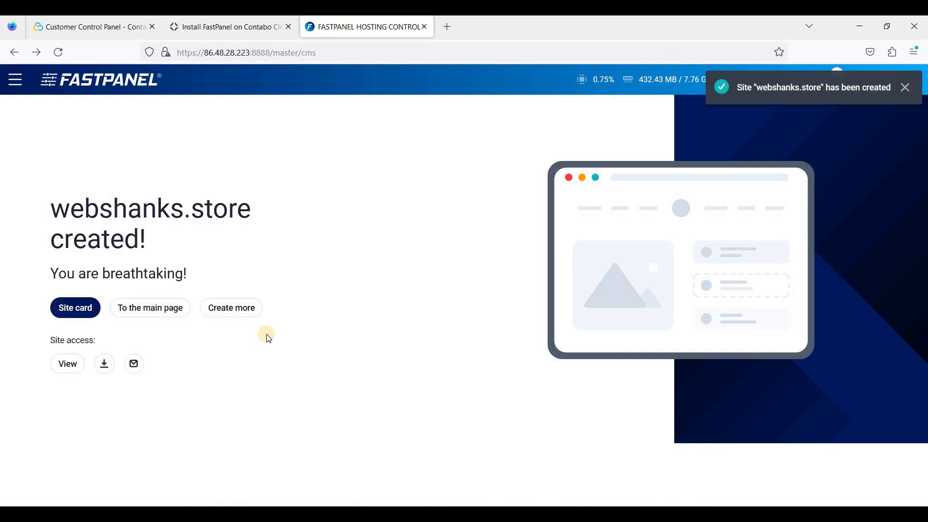
pyautogui.click(78, 310)
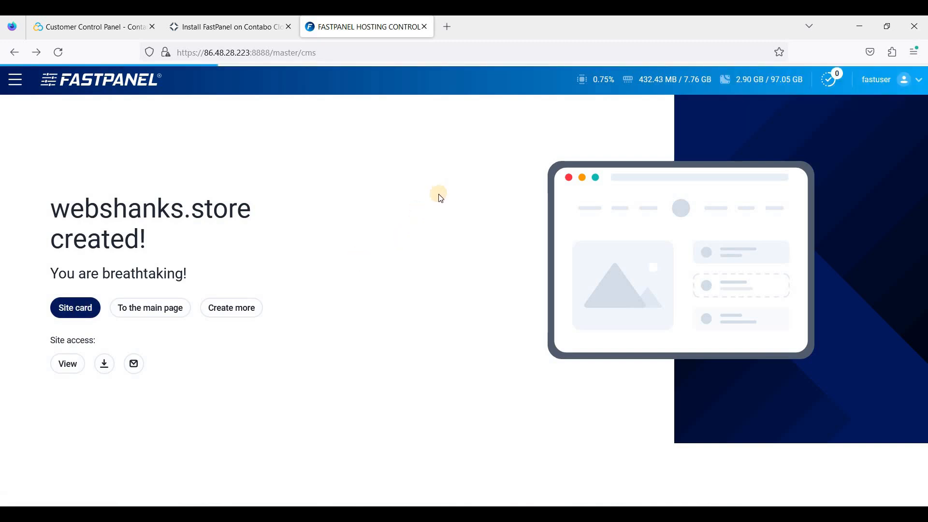
pyautogui.scroll(-3, 545, 259)
pyautogui.scroll(-4, 547, 263)
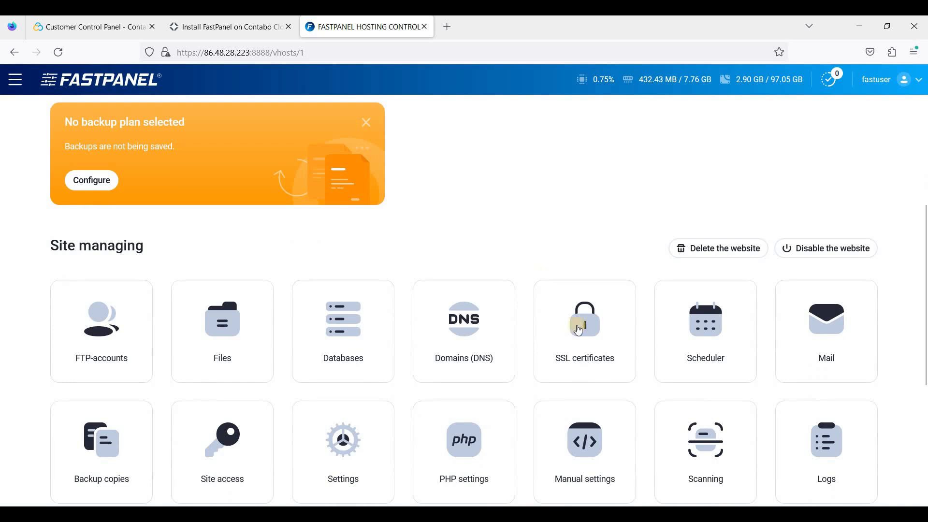
pyautogui.scroll(7, 574, 338)
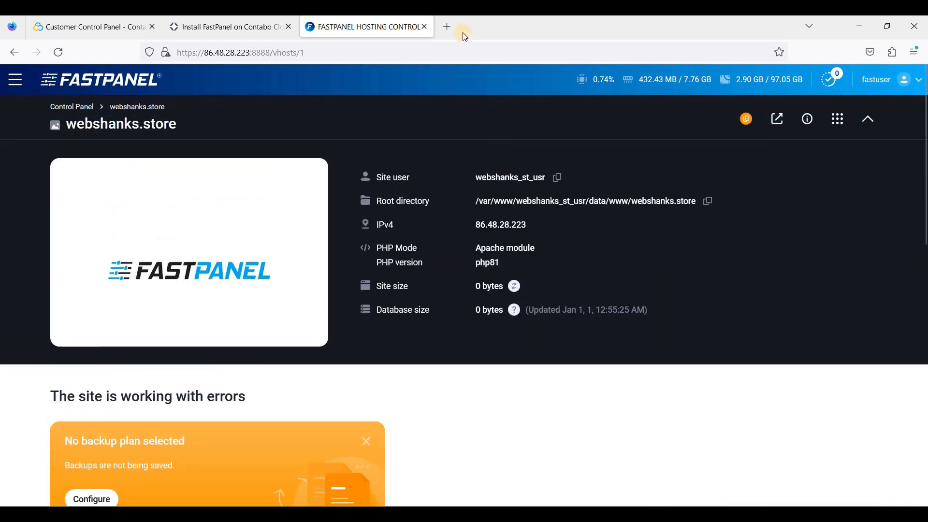
pyautogui.click(448, 27)
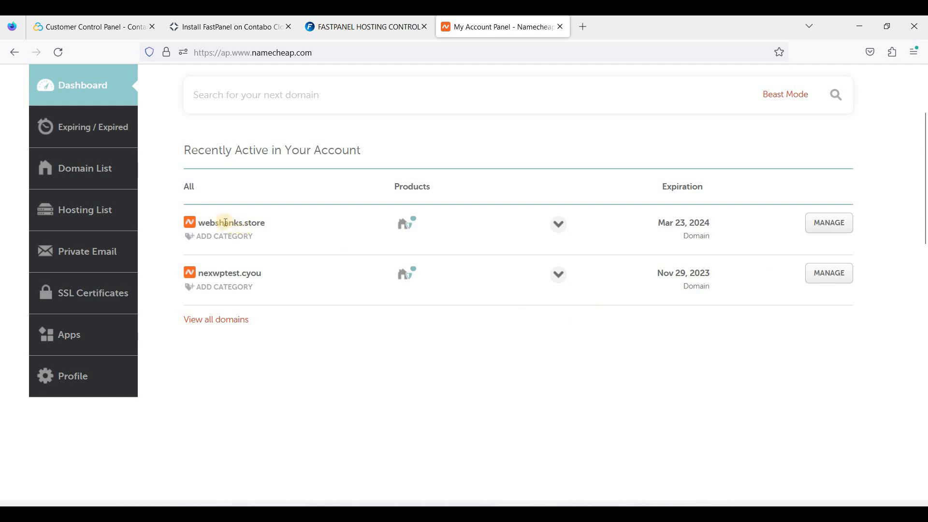
# Switch webshanks.store's nameservers in Namecheap from the default to Custom DNS.
pyautogui.click(840, 233)
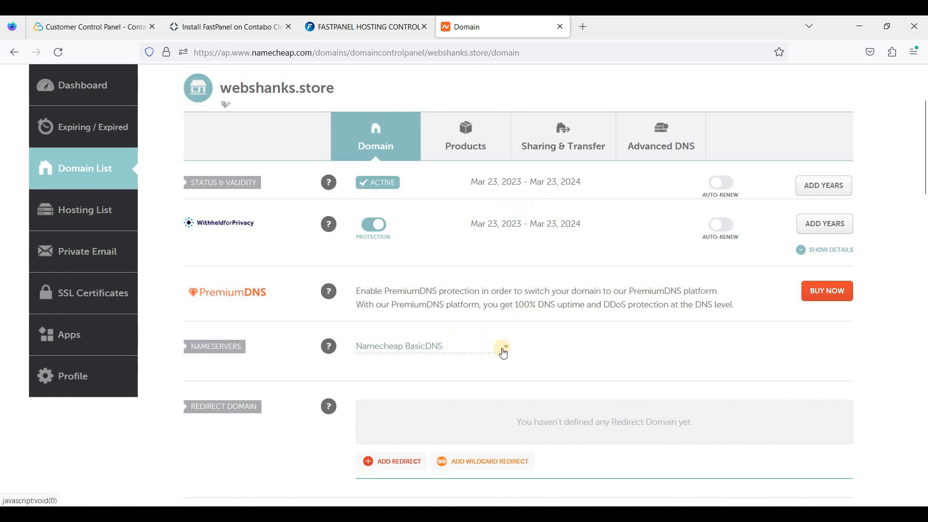
pyautogui.click(503, 353)
pyautogui.click(414, 405)
pyautogui.click(408, 375)
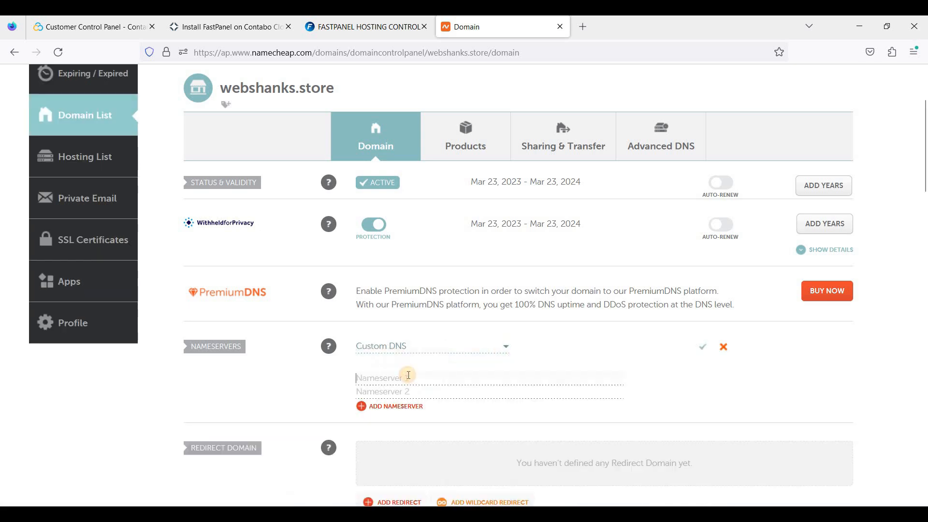
pyautogui.click(587, 27)
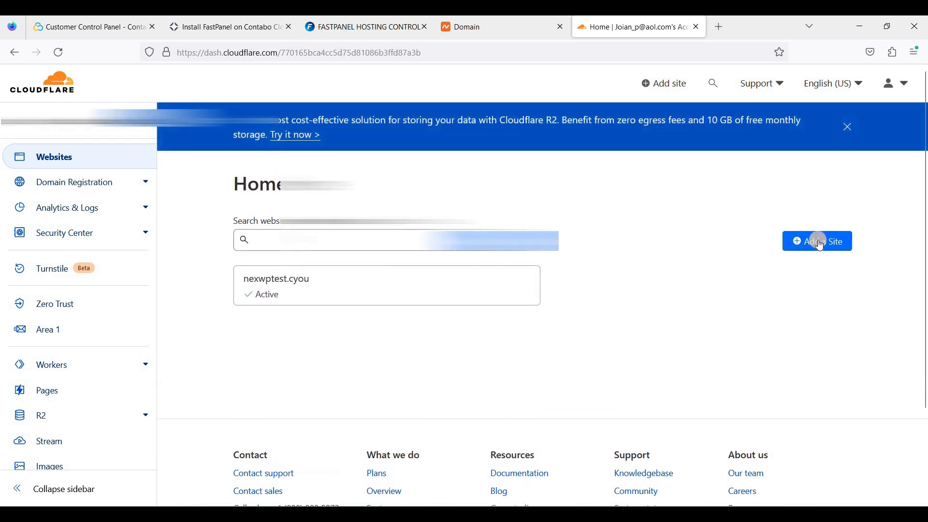
# Add webshanks.store as a new site in Cloudflare.
pyautogui.click(820, 244)
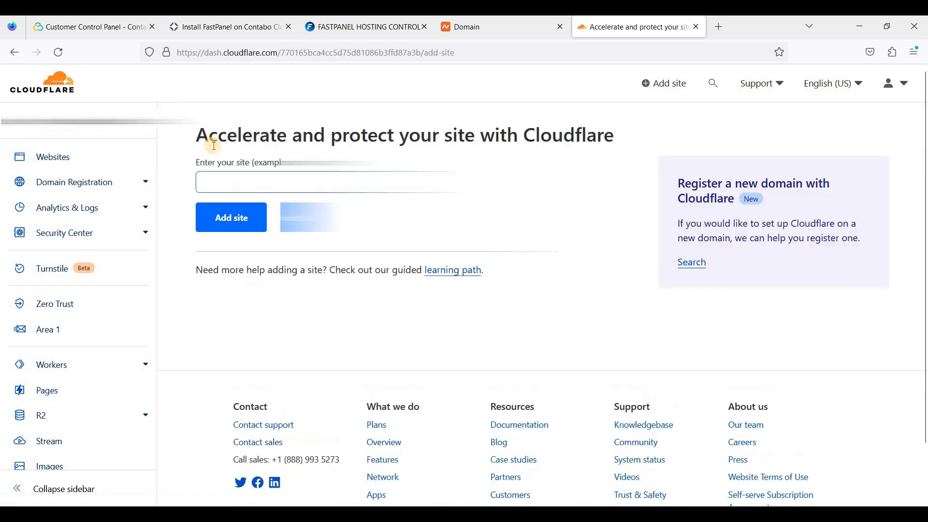
pyautogui.click(240, 181)
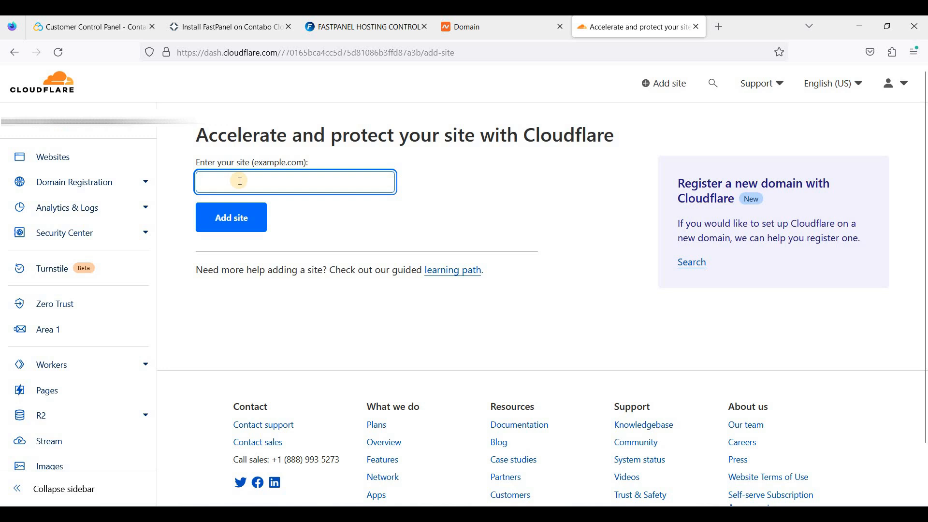
pyautogui.write('webshanks')
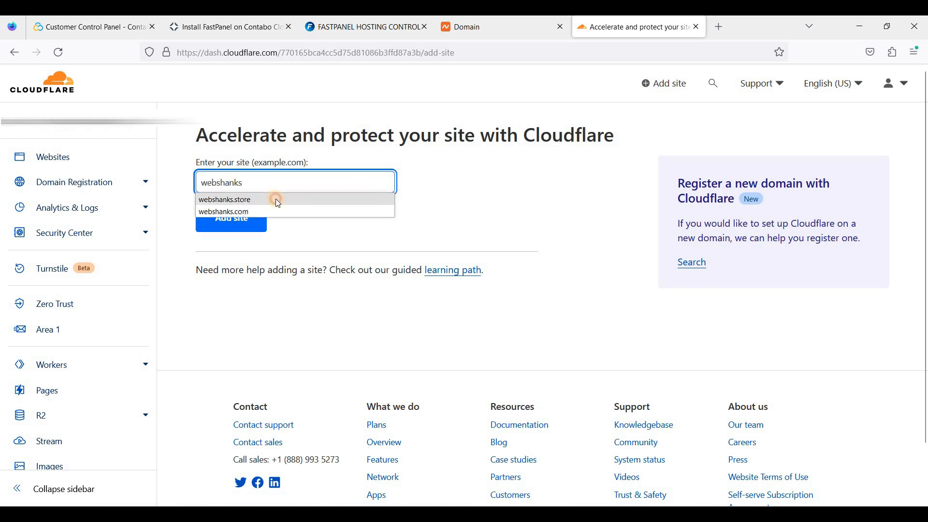
pyautogui.click(276, 199)
pyautogui.click(243, 216)
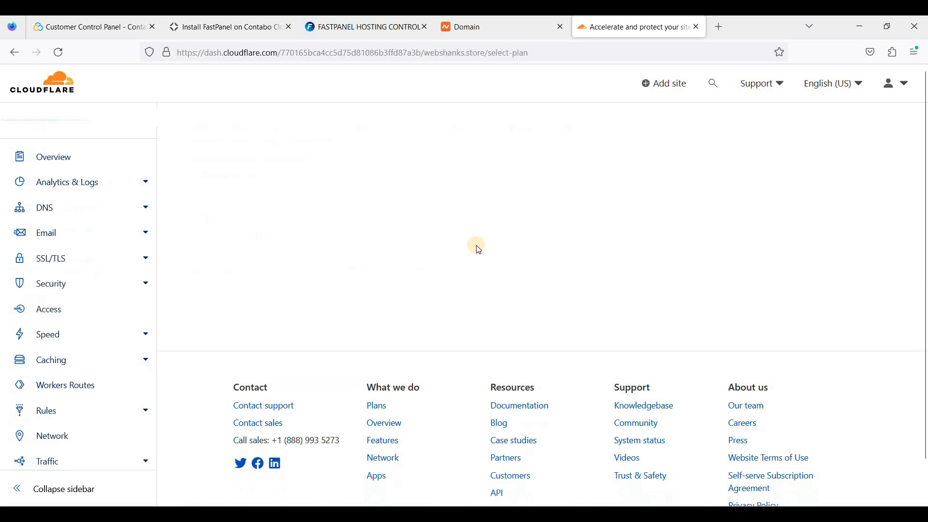
# Choose Cloudflare's Free plan for webshanks.store and continue.
pyautogui.scroll(-9, 445, 244)
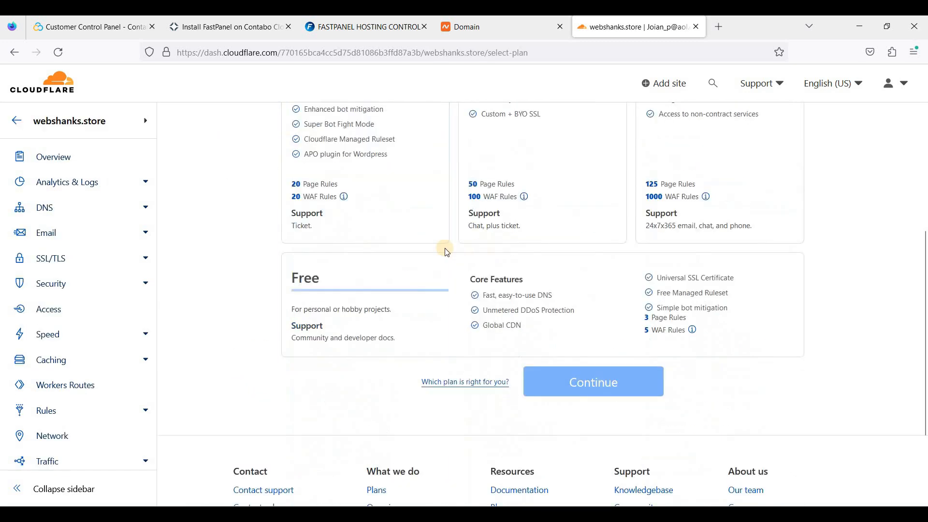
pyautogui.click(501, 196)
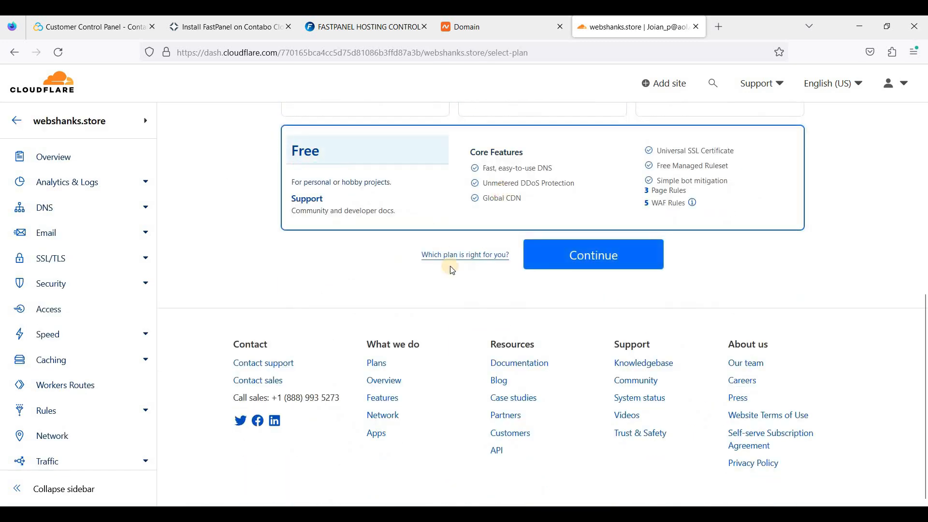
pyautogui.scroll(4, 450, 267)
pyautogui.scroll(5, 488, 309)
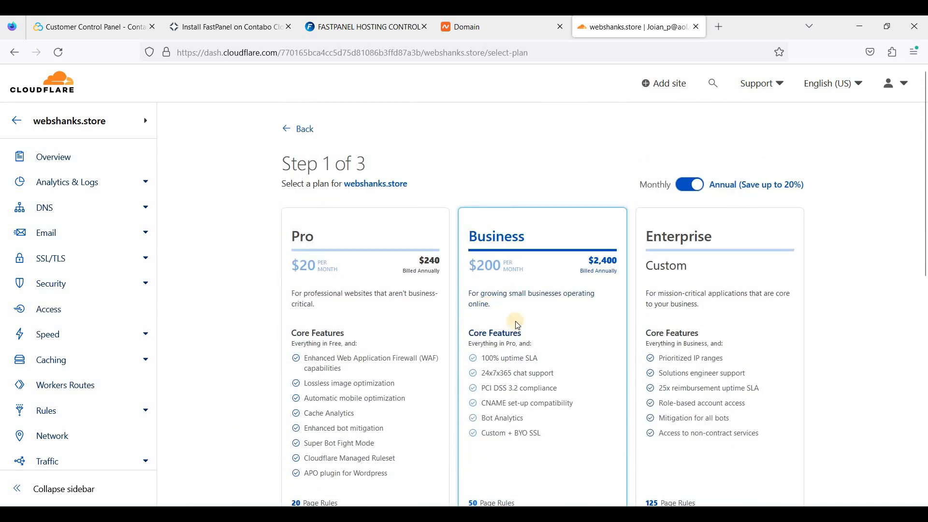
pyautogui.scroll(-8, 489, 309)
pyautogui.click(596, 265)
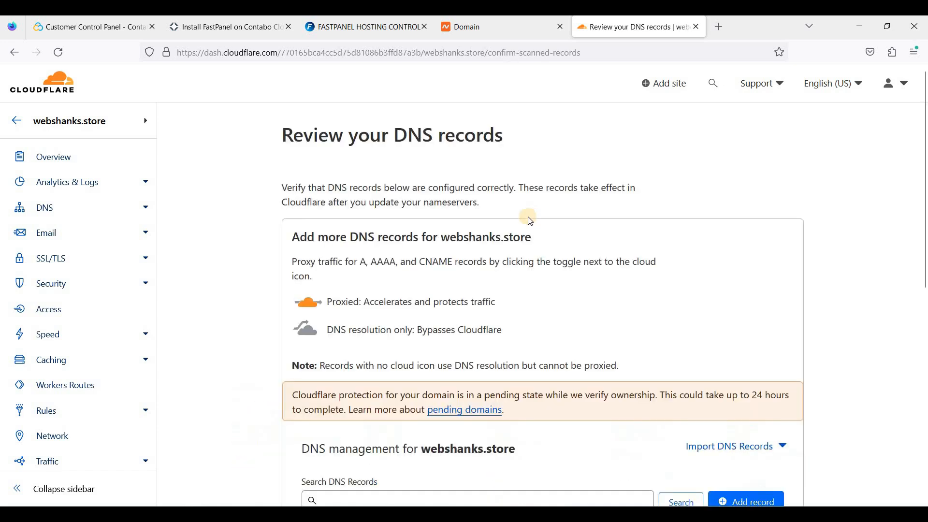
# Look through the scanned DNS records for webshanks.store and accept them.
pyautogui.scroll(-4, 526, 245)
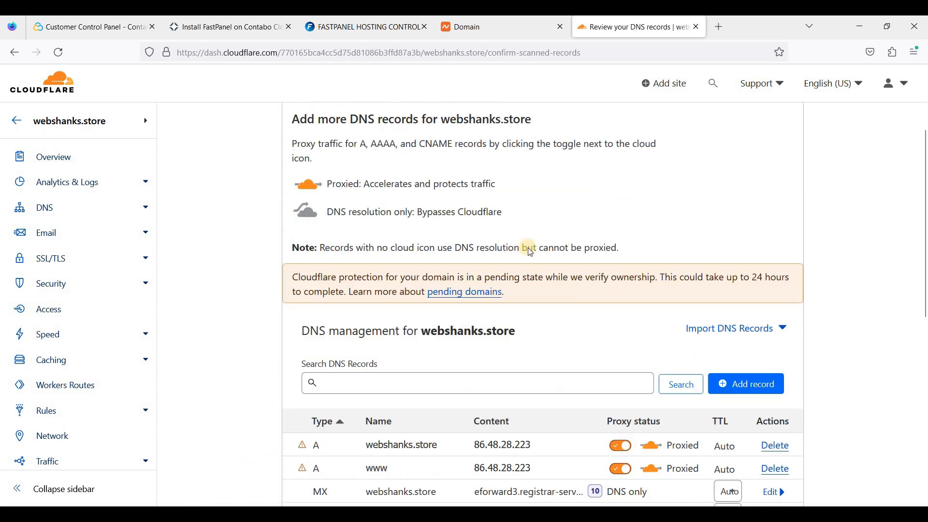
pyautogui.scroll(3, 529, 251)
pyautogui.scroll(-8, 529, 261)
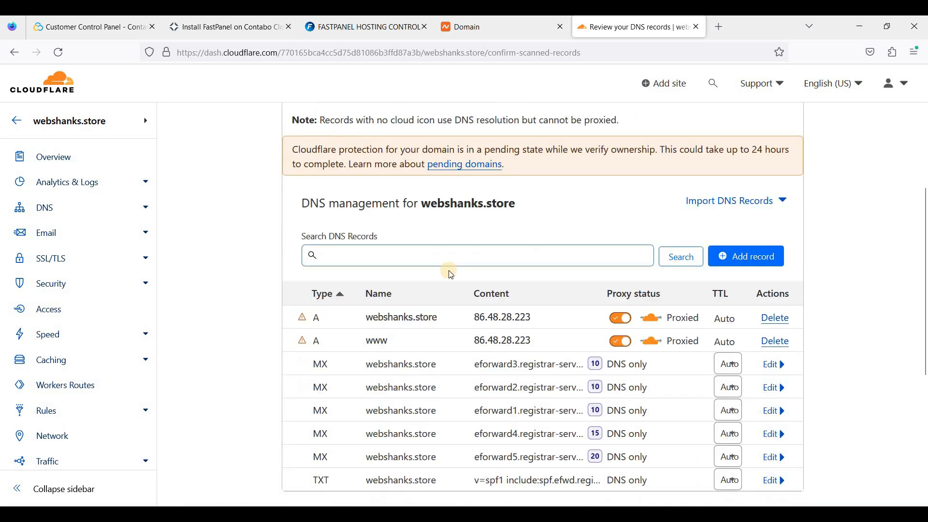
pyautogui.scroll(5, 530, 285)
pyautogui.scroll(-1, 495, 289)
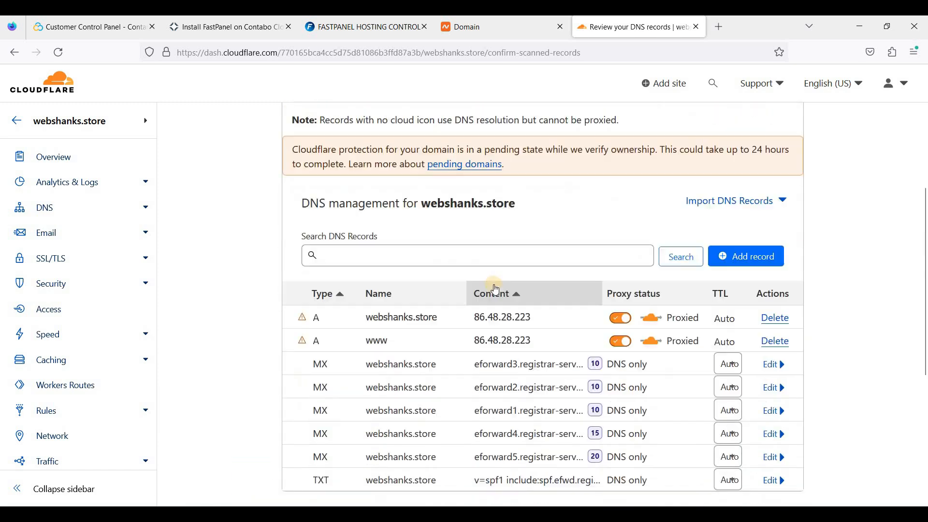
pyautogui.scroll(-1, 446, 301)
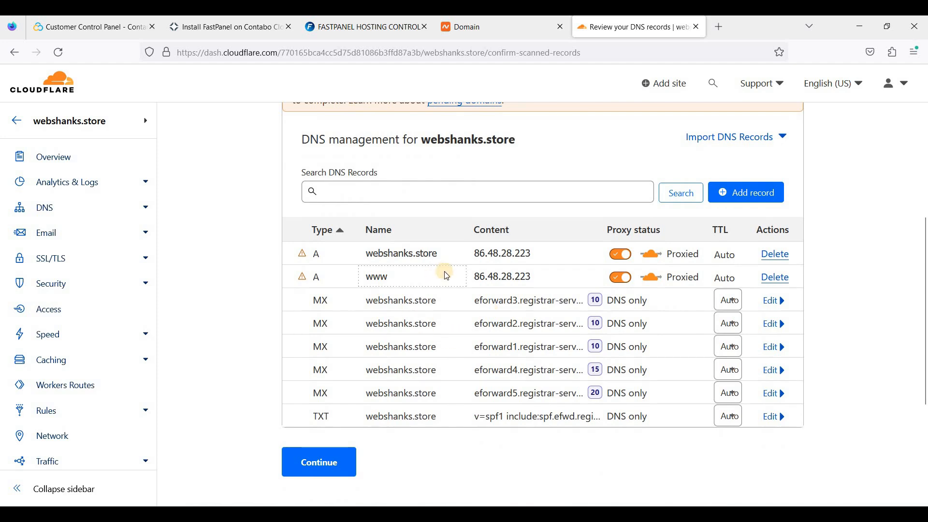
pyautogui.scroll(3, 446, 274)
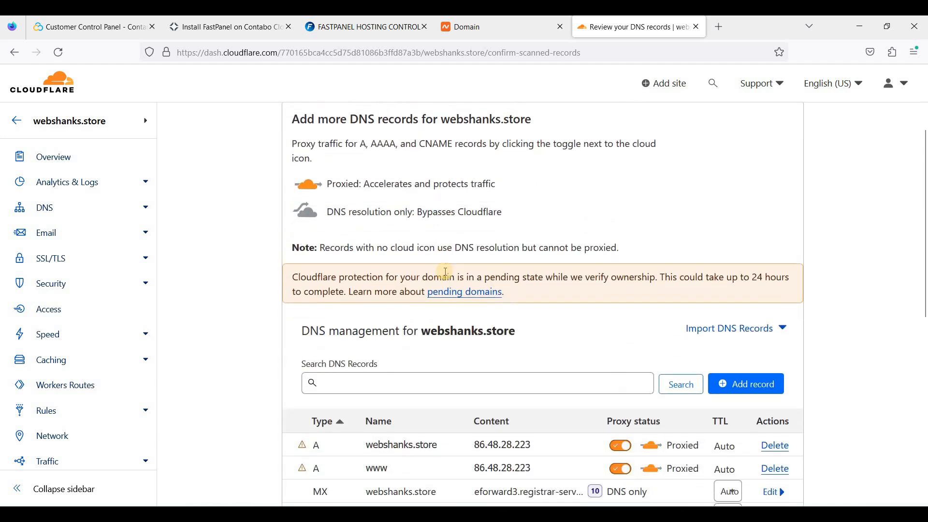
pyautogui.scroll(2, 445, 271)
pyautogui.scroll(-5, 578, 308)
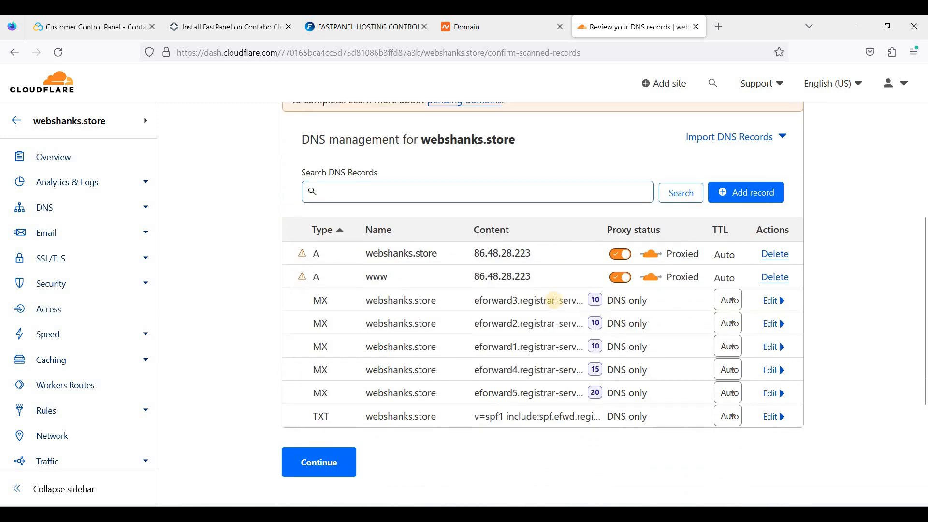
pyautogui.scroll(-1, 531, 314)
pyautogui.scroll(5, 468, 287)
pyautogui.scroll(-3, 465, 293)
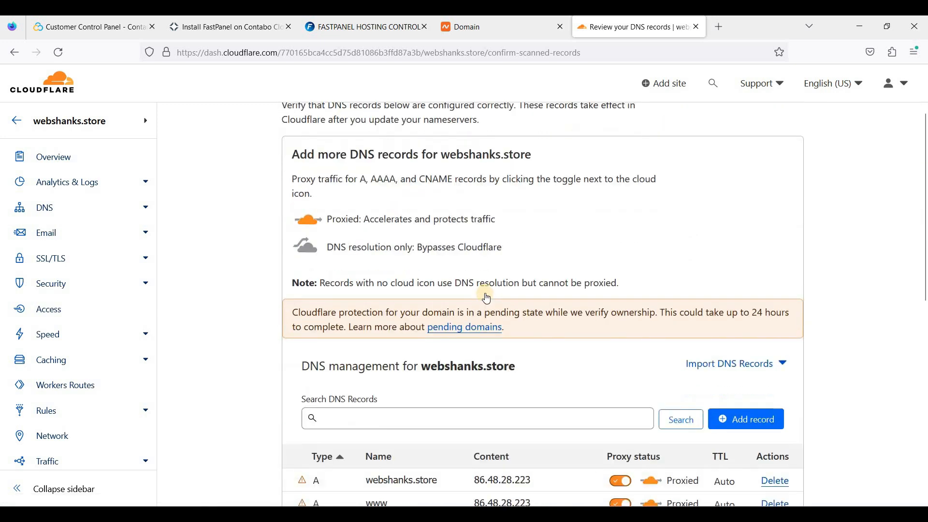
pyautogui.scroll(-4, 462, 294)
pyautogui.click(321, 279)
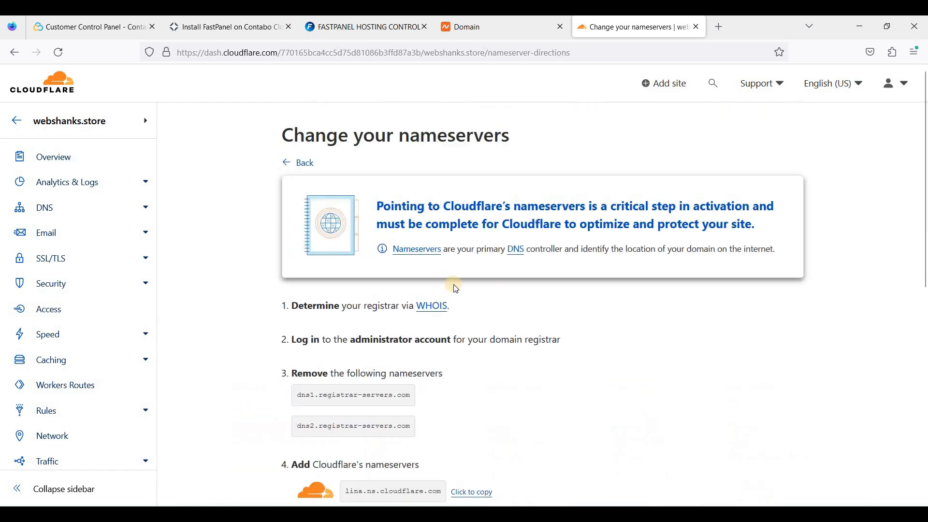
# Copy lina.ns.cloudflare.com from Cloudflare into Namecheap's first nameserver field.
pyautogui.scroll(-2, 435, 290)
pyautogui.scroll(-2, 406, 311)
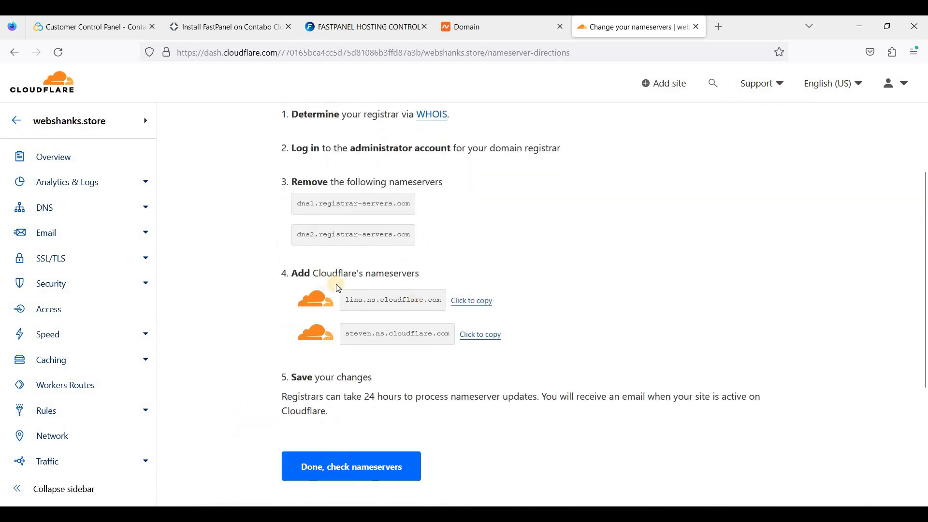
pyautogui.moveTo(393, 302); pyautogui.dragTo(444, 308)
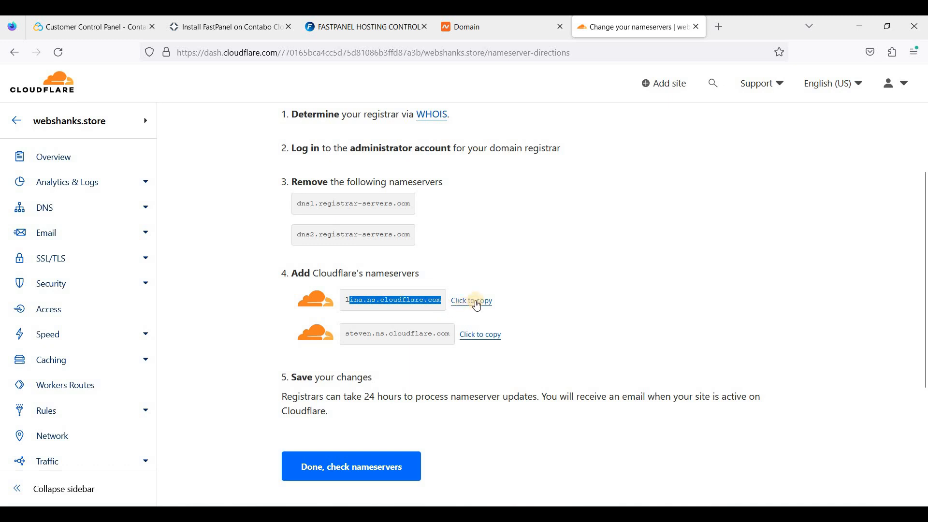
pyautogui.click(483, 301)
pyautogui.click(480, 34)
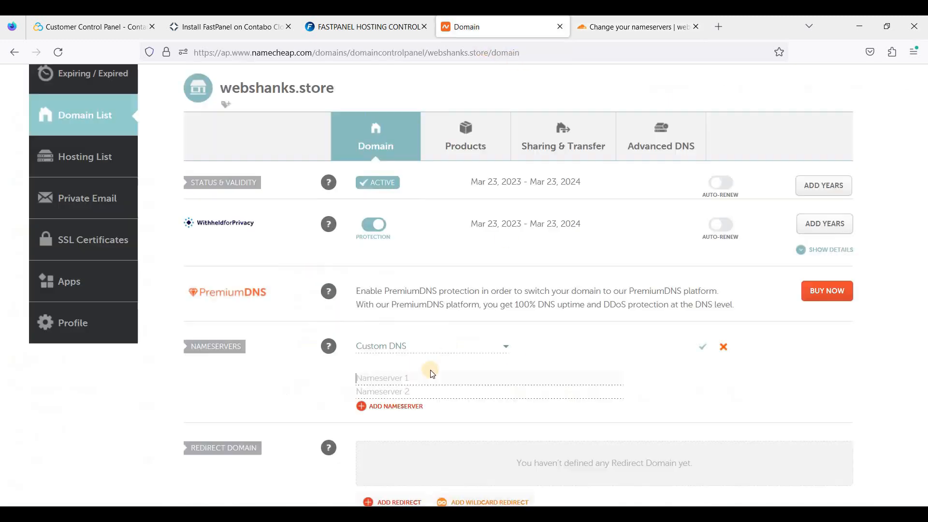
pyautogui.click(429, 376)
pyautogui.hotkey('ctrl', 'v')
# Copy steven.ns.cloudflare.com into Namecheap's second nameserver field.
pyautogui.click(633, 27)
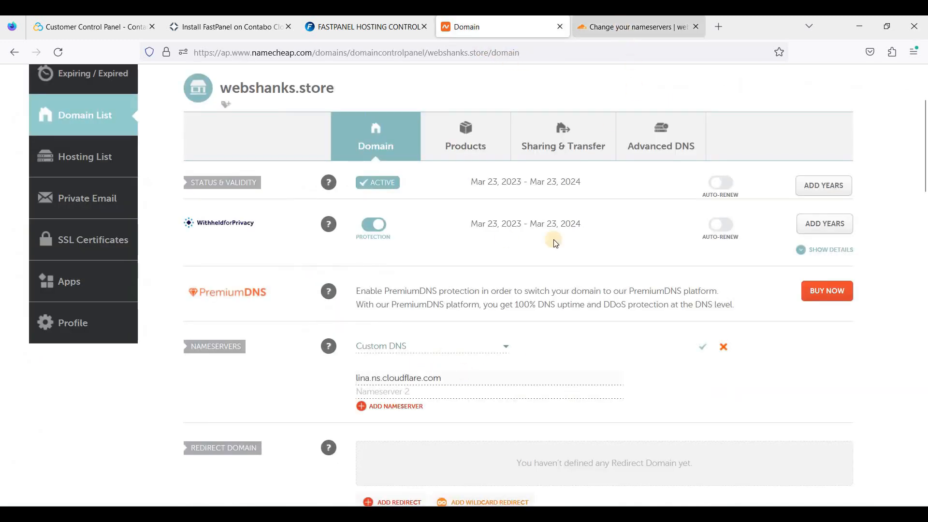
pyautogui.click(477, 338)
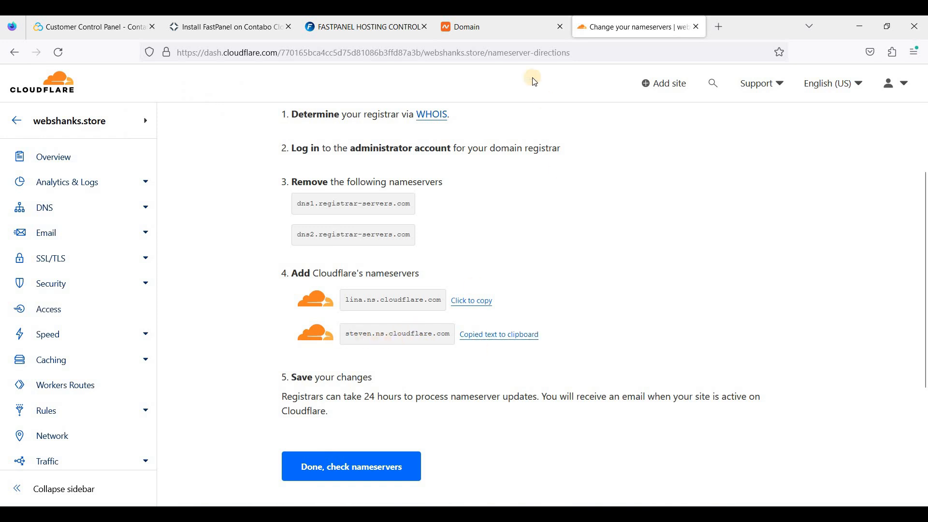
pyautogui.hotkey('ctrl', 'shift', 'Tab')
pyautogui.click(437, 391)
pyautogui.hotkey('ctrl', 'v')
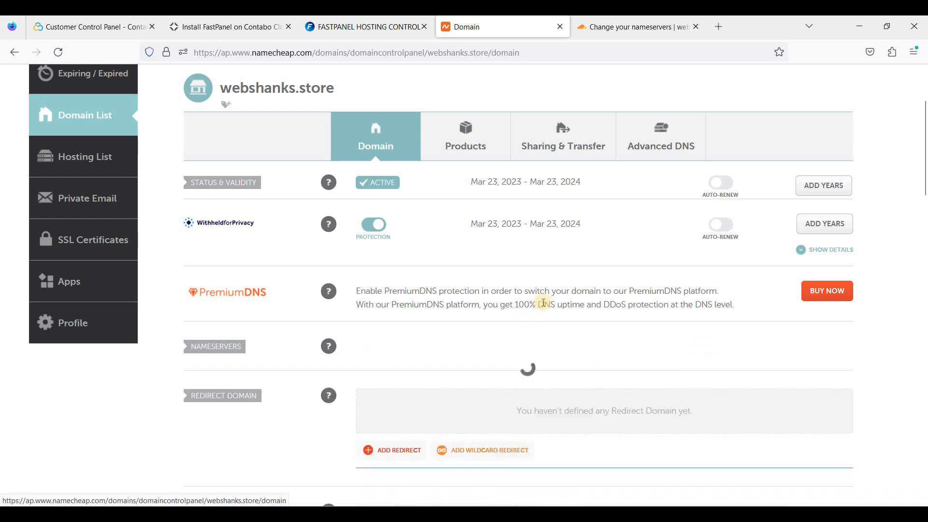
pyautogui.scroll(-1, 579, 251)
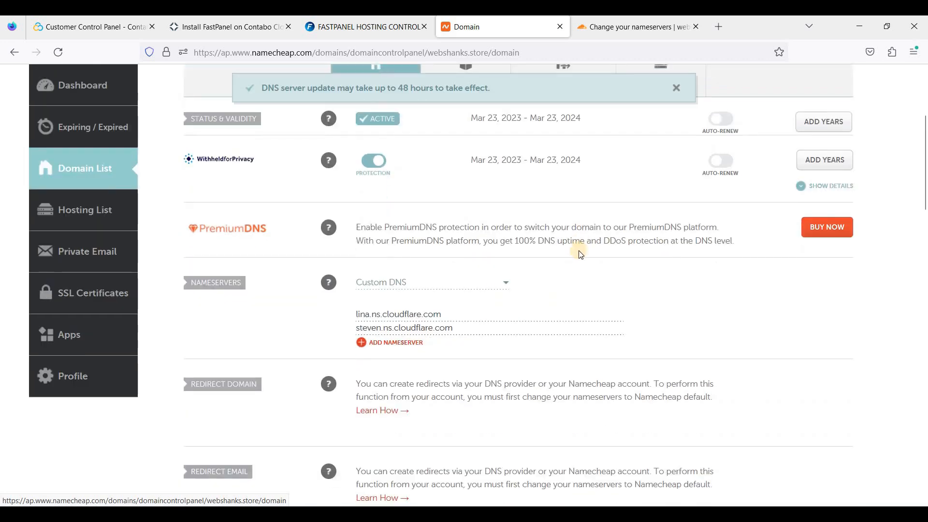
pyautogui.scroll(2, 578, 250)
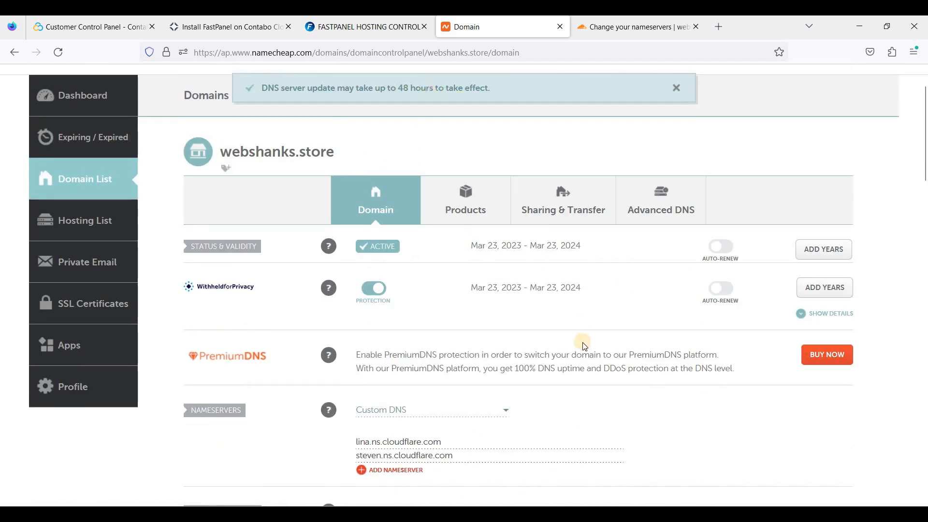
pyautogui.scroll(-1, 481, 128)
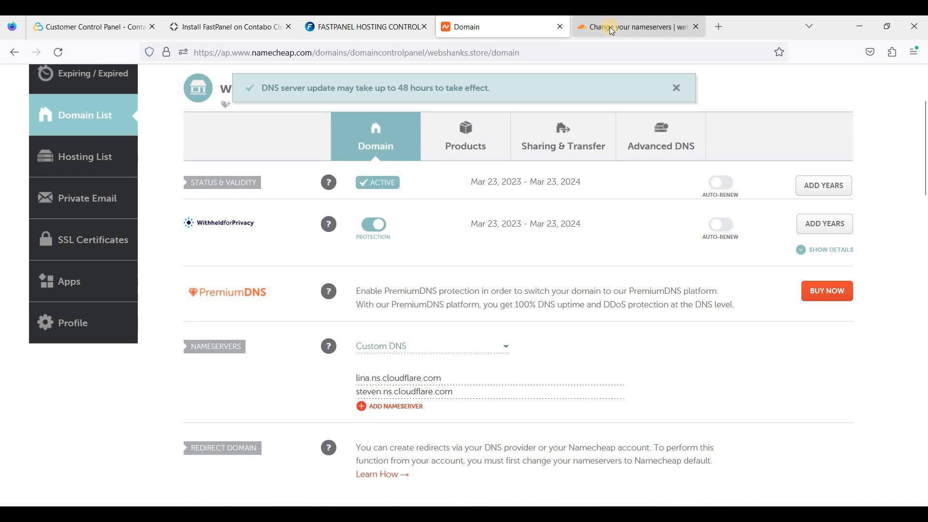
pyautogui.hotkey('ctrl', 'Tab')
# Confirm the registrar nameservers were changed and have Cloudflare check them.
pyautogui.scroll(-2, 357, 319)
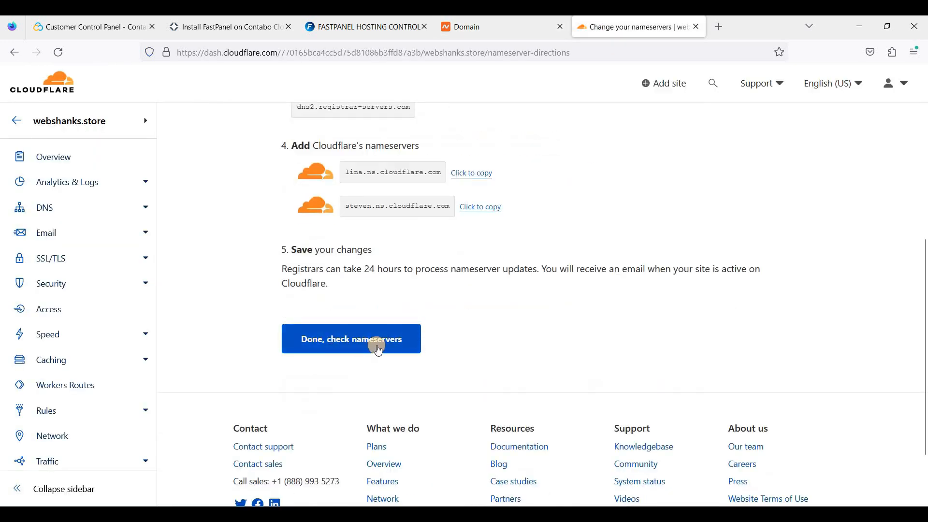
pyautogui.click(417, 338)
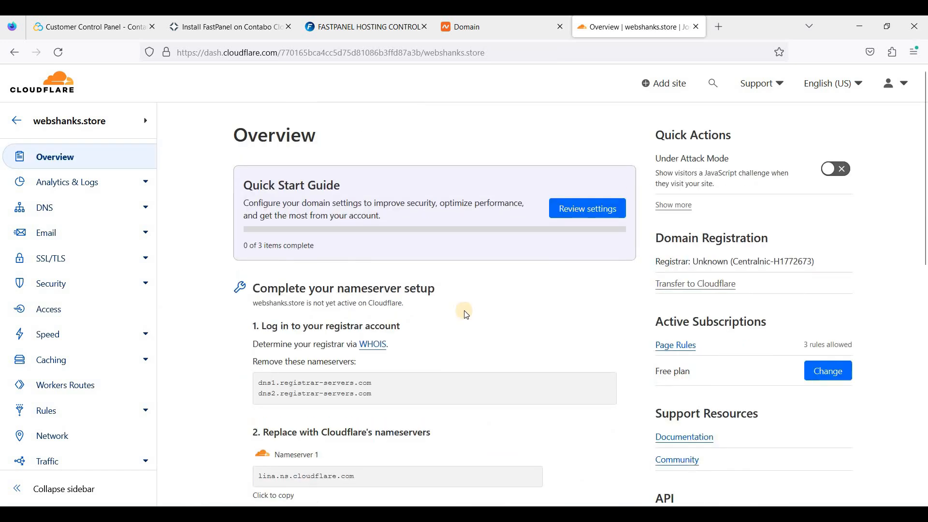
pyautogui.scroll(-3, 465, 314)
pyautogui.scroll(-5, 465, 315)
pyautogui.scroll(4, 549, 381)
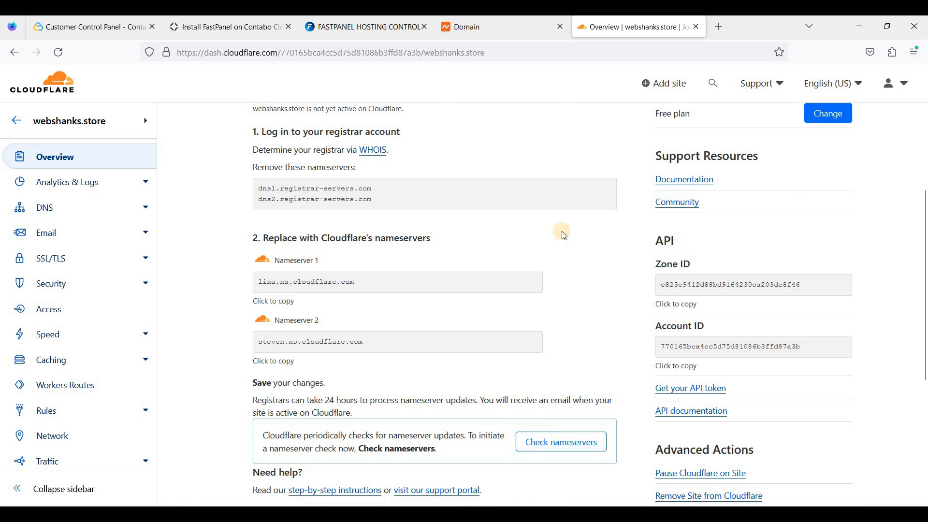
pyautogui.scroll(-1, 605, 290)
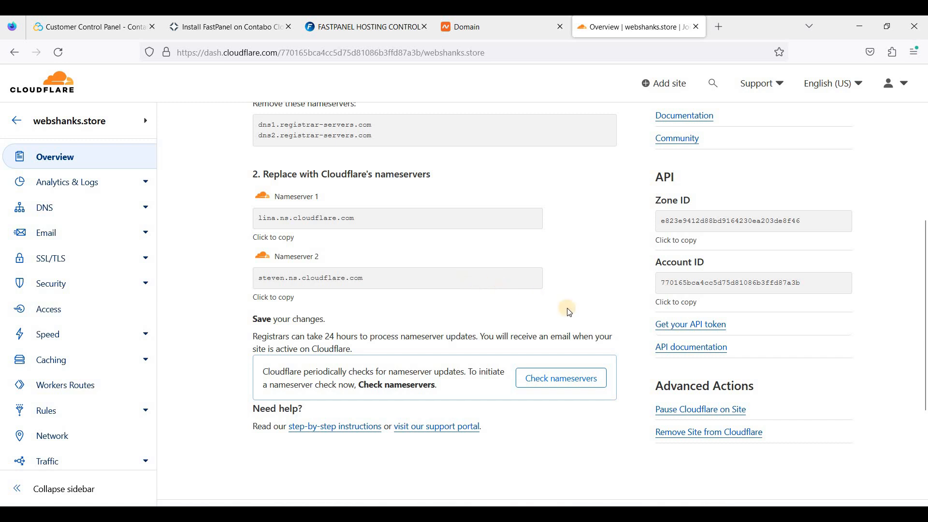
pyautogui.click(555, 381)
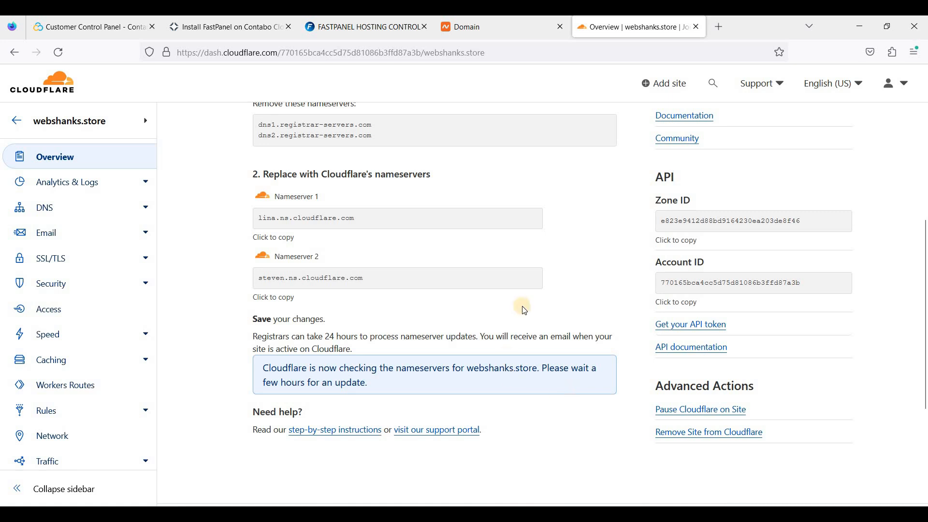
# Review the DNS settings for webshanks.store in Cloudflare.
pyautogui.scroll(-4, 524, 310)
pyautogui.scroll(7, 521, 304)
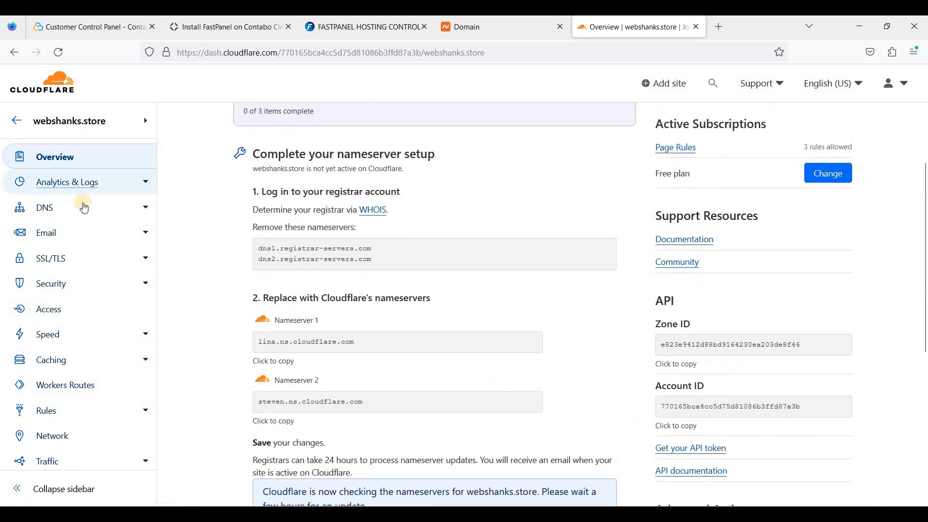
pyautogui.click(53, 210)
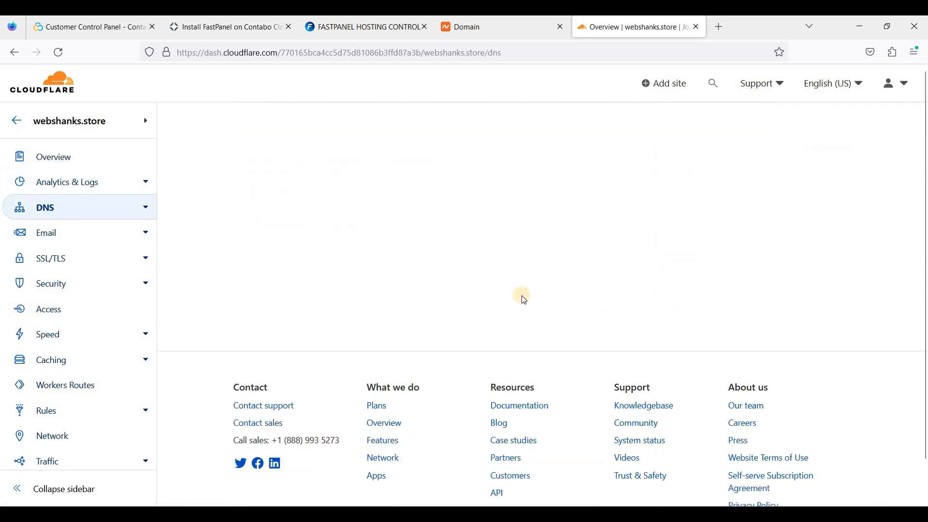
pyautogui.scroll(-5, 459, 259)
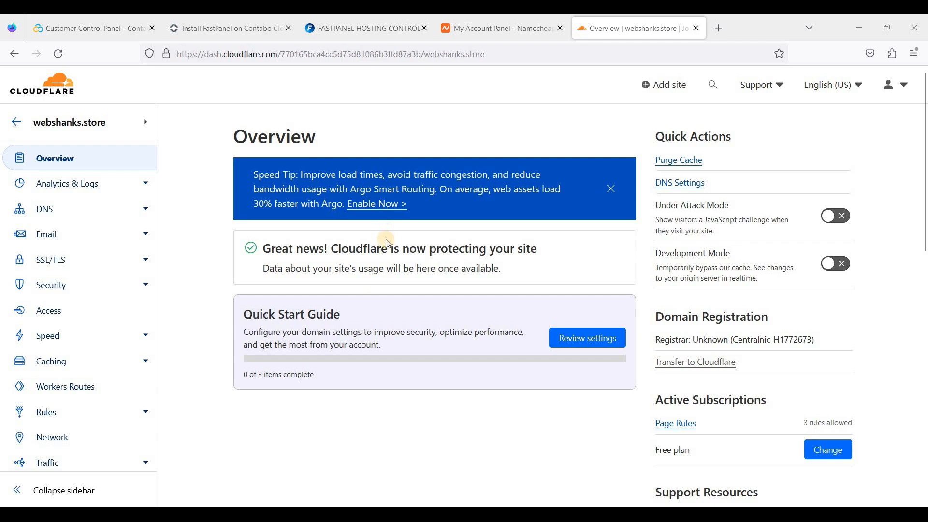
pyautogui.scroll(-2, 443, 247)
pyautogui.scroll(2, 442, 247)
pyautogui.click(375, 23)
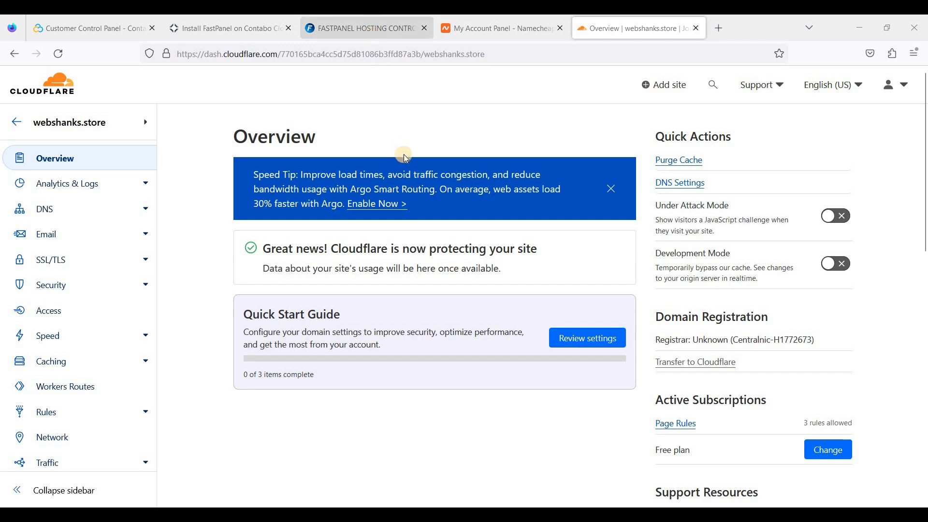
# Issue a 2048-bit Let's Encrypt certificate for webshanks.store in FastPanel.
pyautogui.scroll(-5, 471, 239)
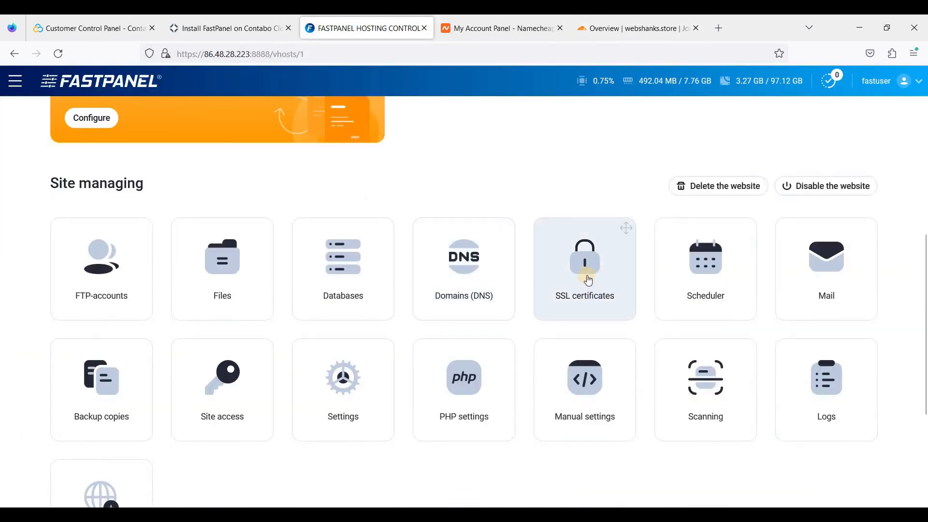
pyautogui.click(592, 284)
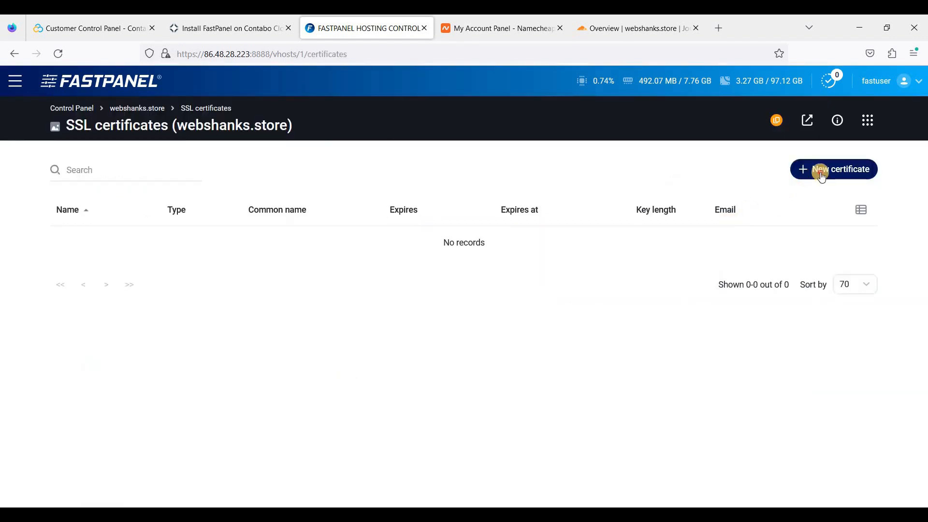
pyautogui.click(820, 170)
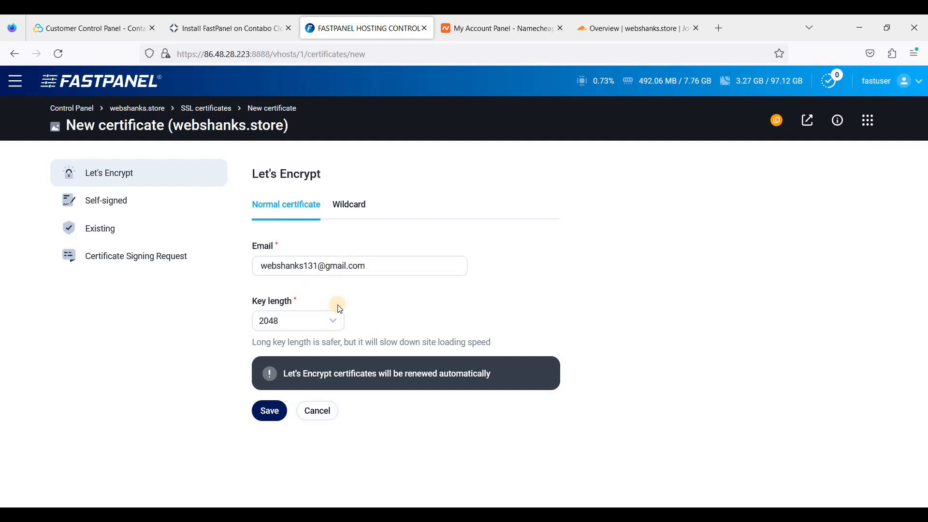
pyautogui.click(275, 412)
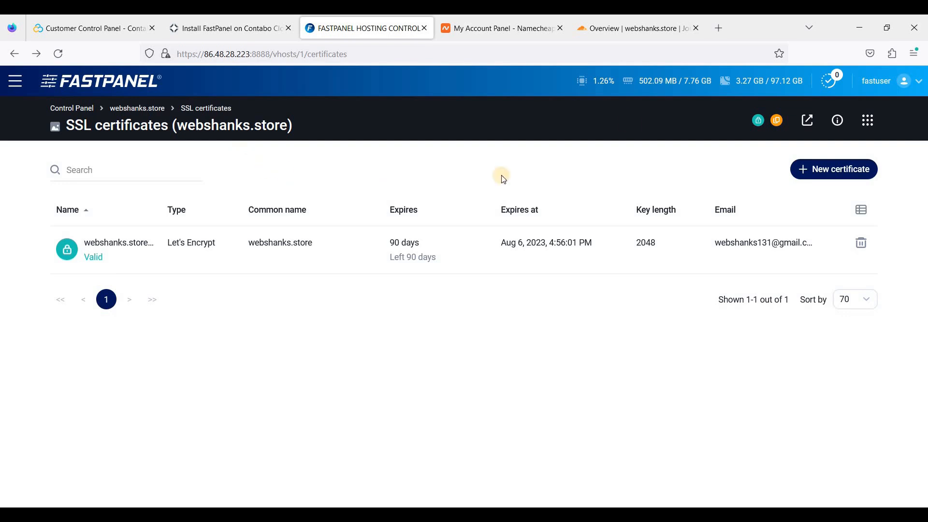
pyautogui.click(633, 29)
# Delete the eforward3, eforward2 and eforward1 MX records from Cloudflare DNS.
pyautogui.click(92, 211)
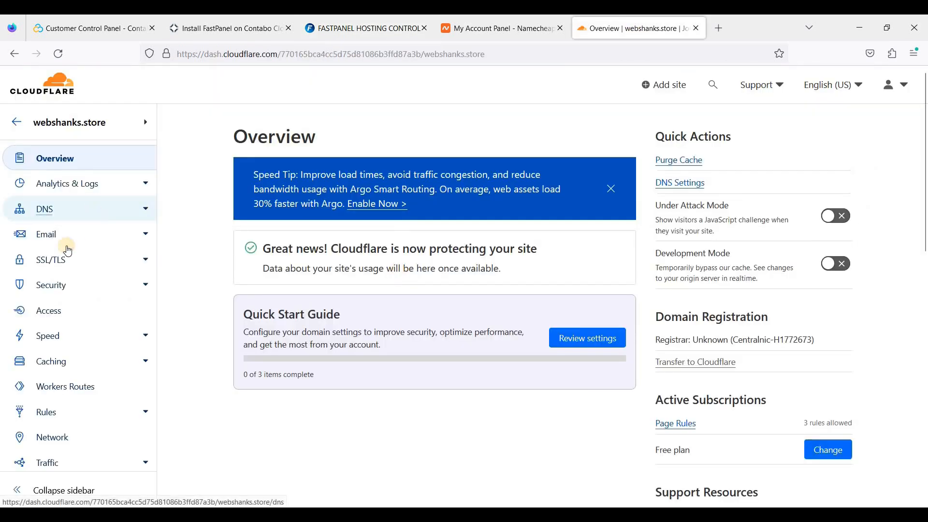
pyautogui.scroll(-5, 493, 294)
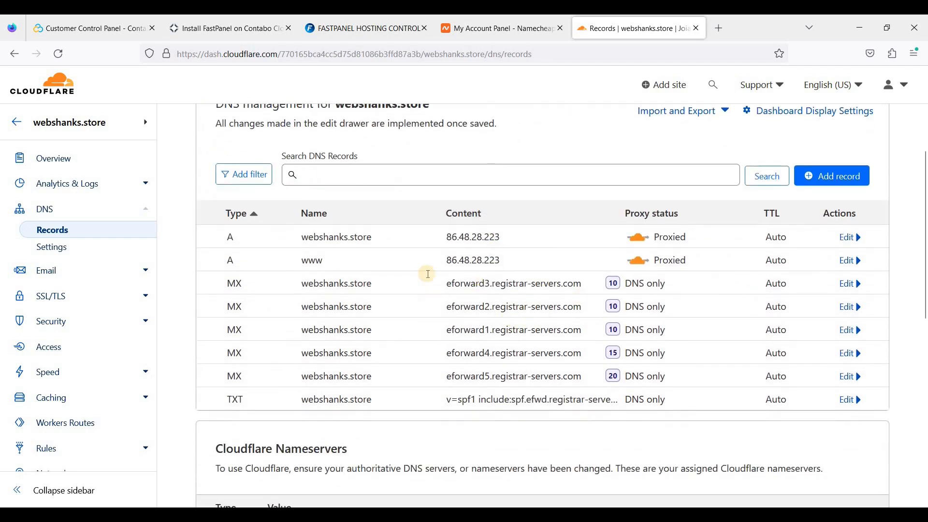
pyautogui.click(850, 285)
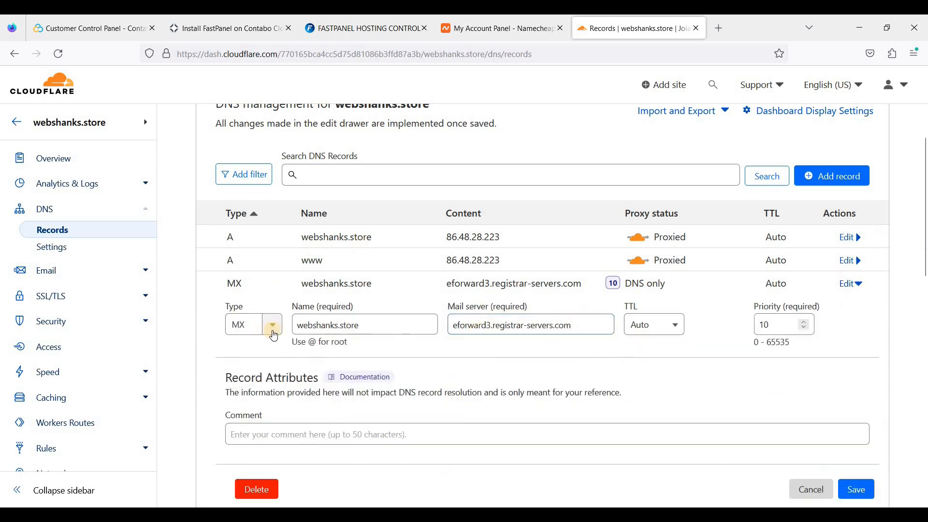
pyautogui.scroll(-1, 725, 401)
pyautogui.click(255, 424)
pyautogui.click(681, 363)
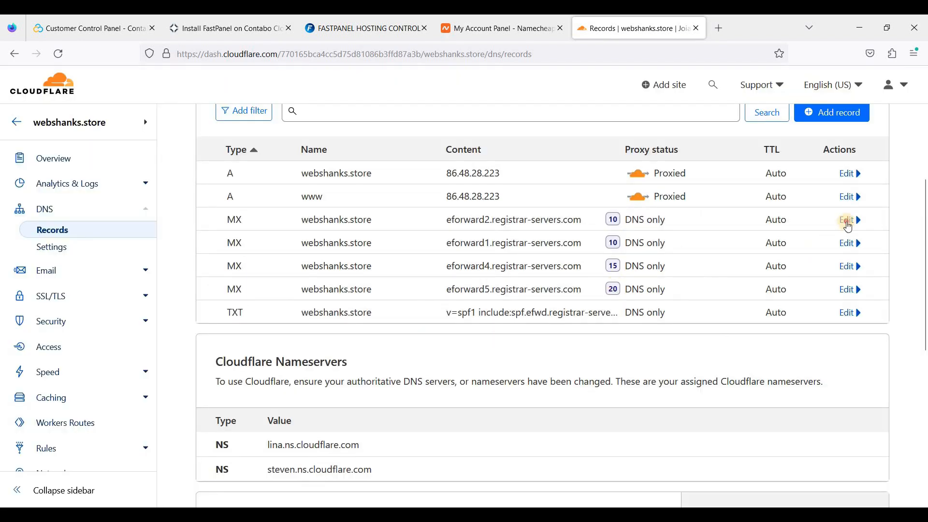
pyautogui.click(849, 221)
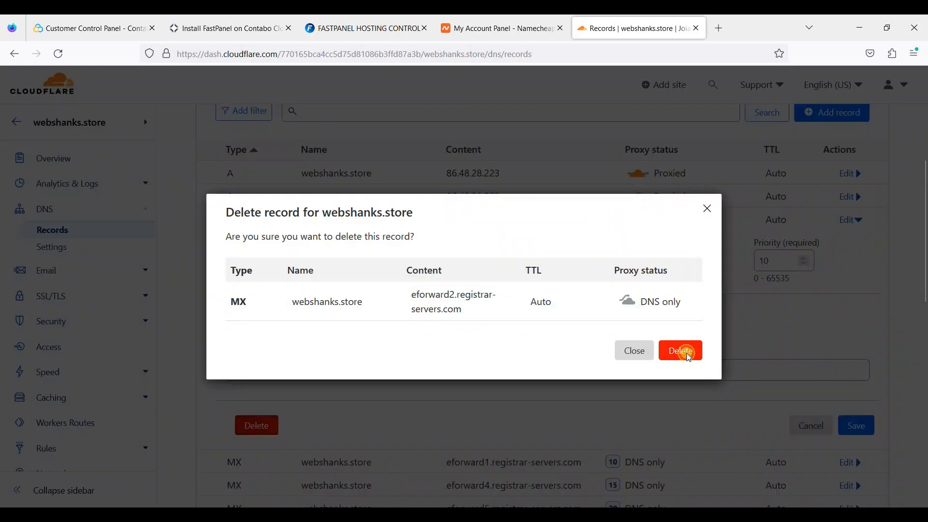
pyautogui.click(681, 348)
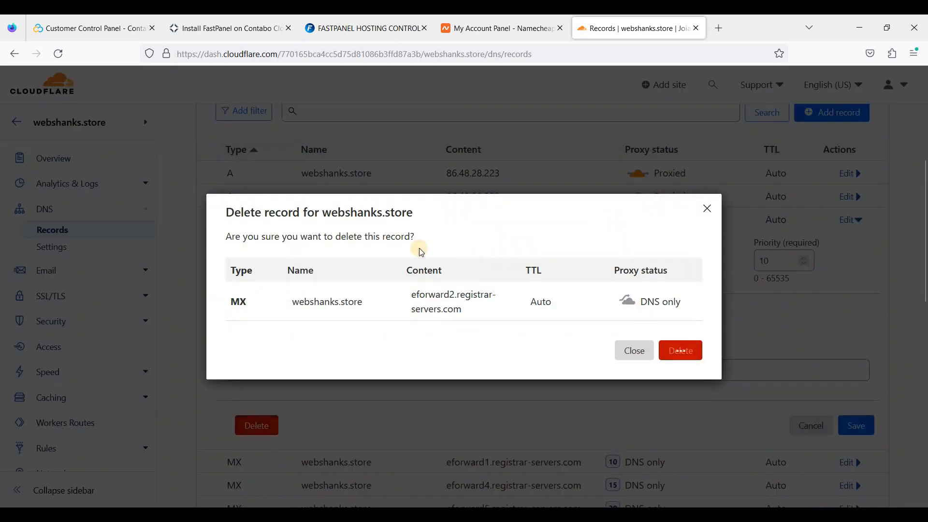
pyautogui.click(852, 220)
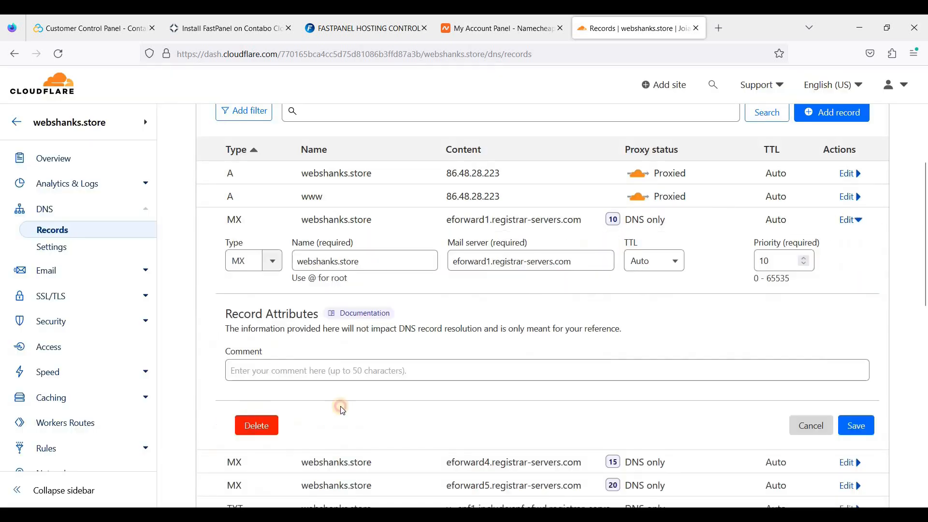
pyautogui.click(258, 425)
pyautogui.click(670, 353)
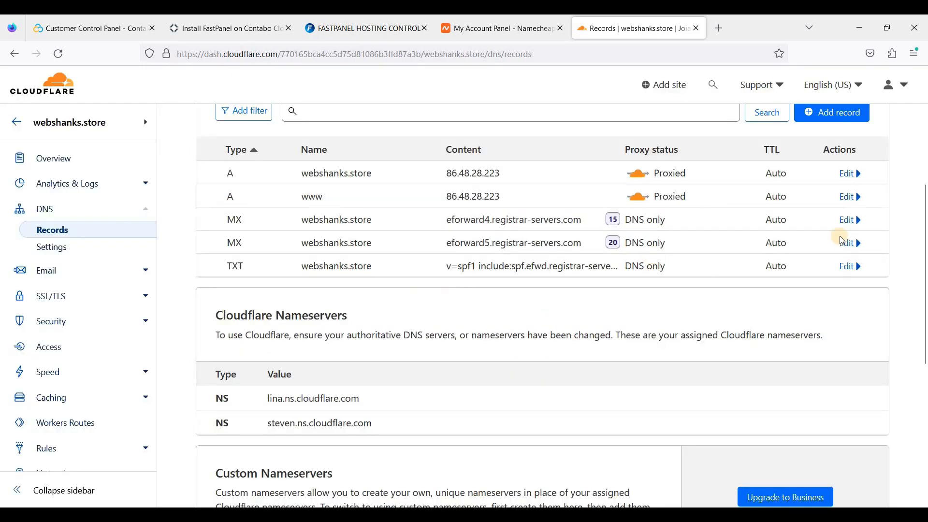
# Delete the eforward4 and eforward5 MX records and the old SPF TXT record.
pyautogui.click(259, 426)
pyautogui.click(690, 352)
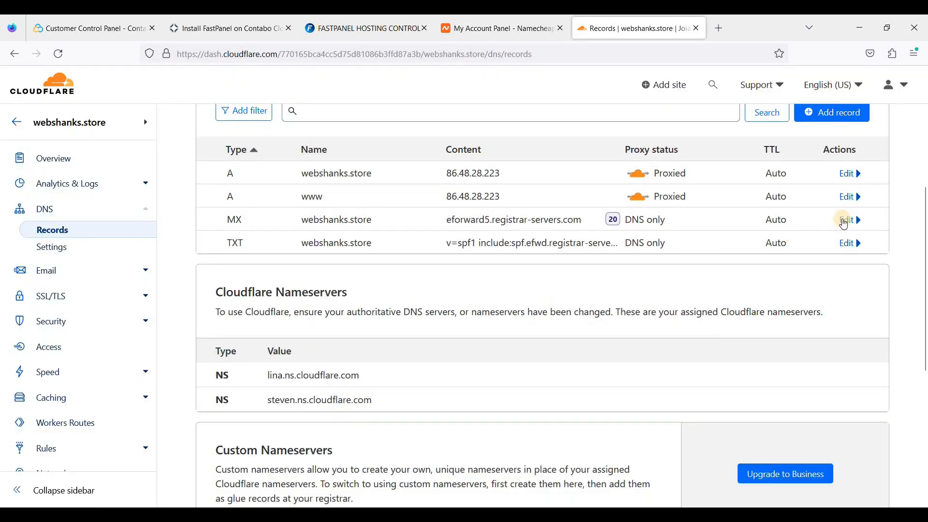
pyautogui.click(846, 220)
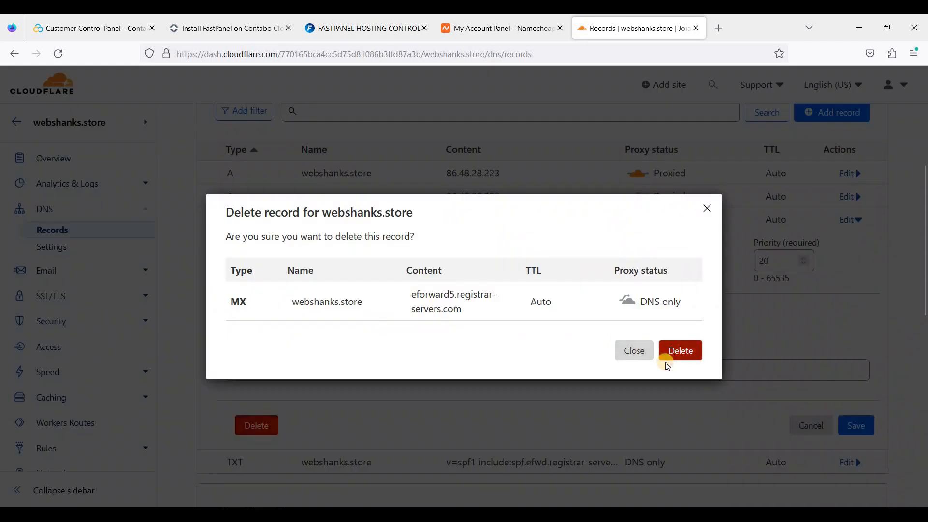
pyautogui.click(681, 352)
pyautogui.click(849, 222)
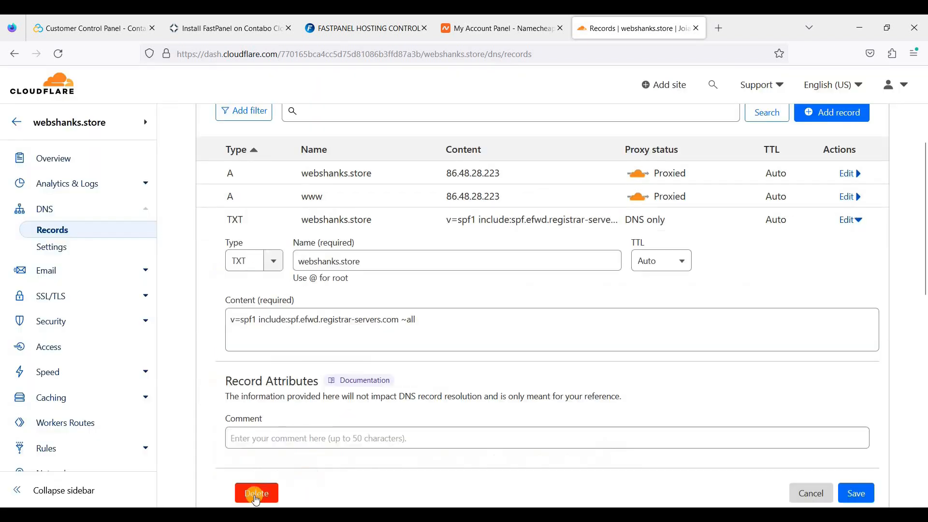
pyautogui.click(256, 493)
pyautogui.click(691, 358)
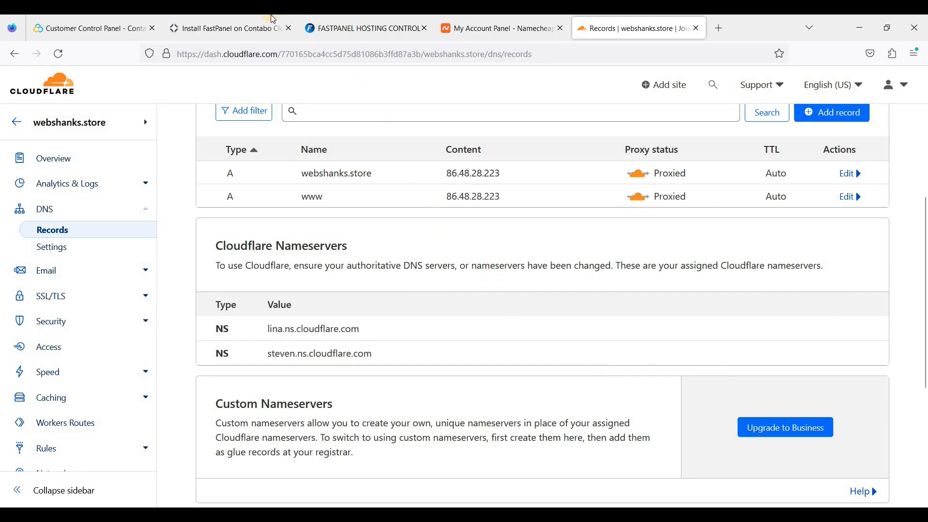
pyautogui.click(284, 22)
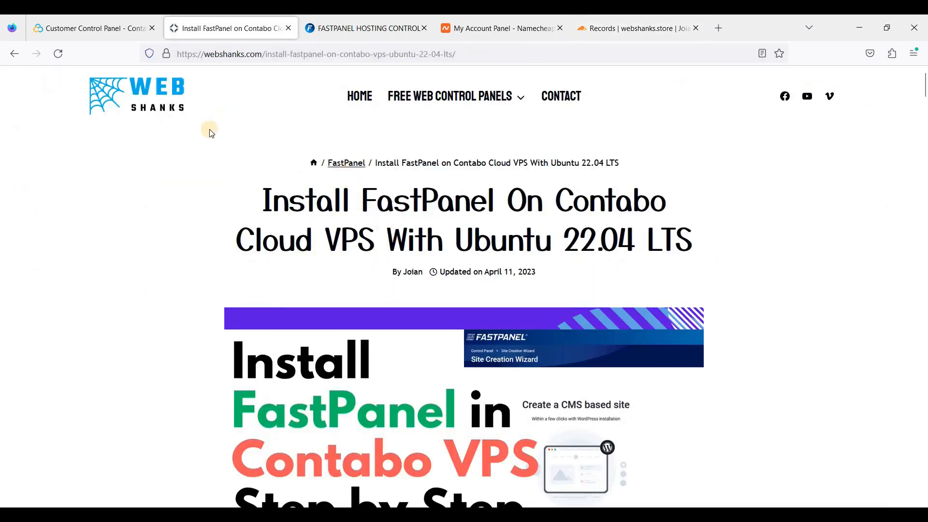
# Open the Setup Free Email Server article on webshanks.com and find Step 3's A-records table.
pyautogui.click(134, 101)
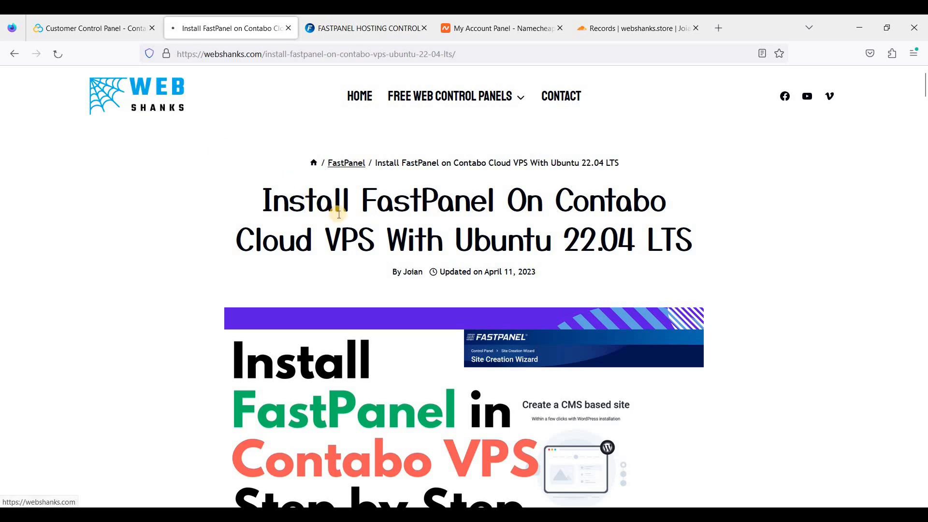
pyautogui.scroll(-2, 421, 242)
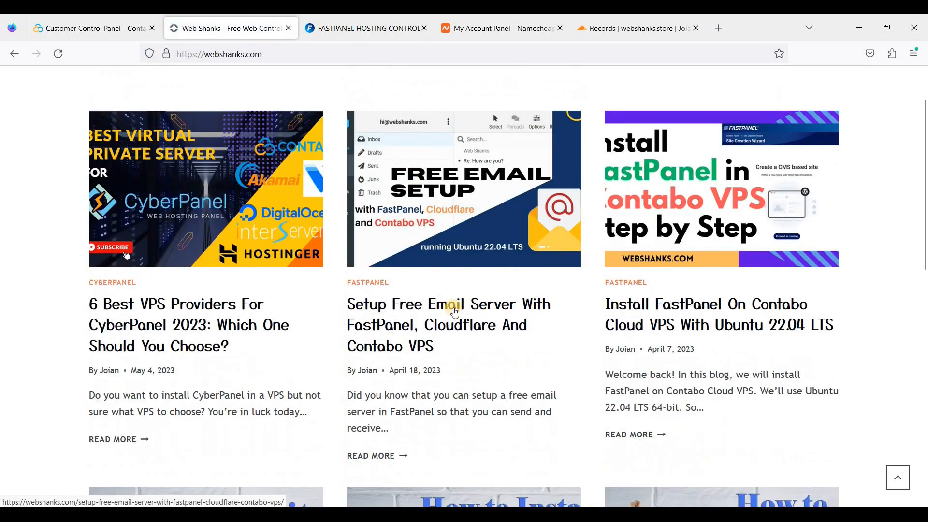
pyautogui.click(419, 352)
pyautogui.scroll(-15, 418, 346)
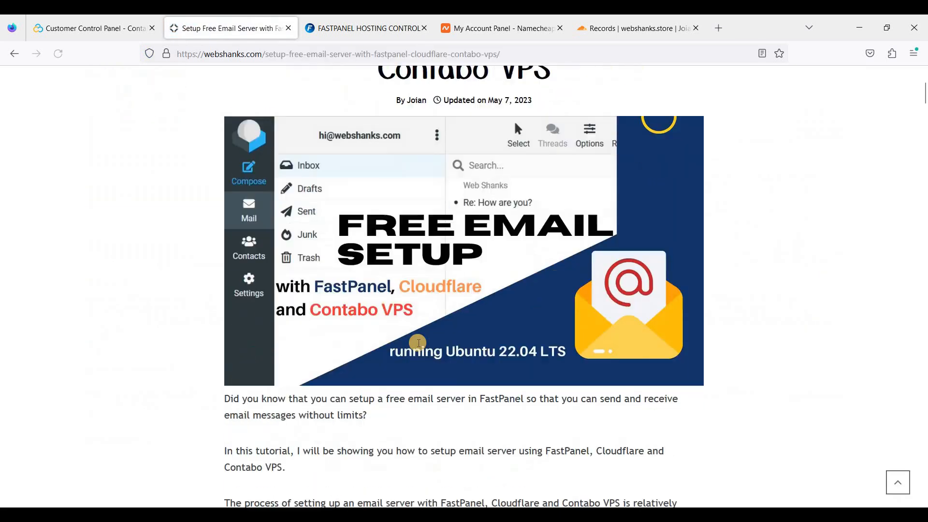
pyautogui.scroll(-20, 417, 343)
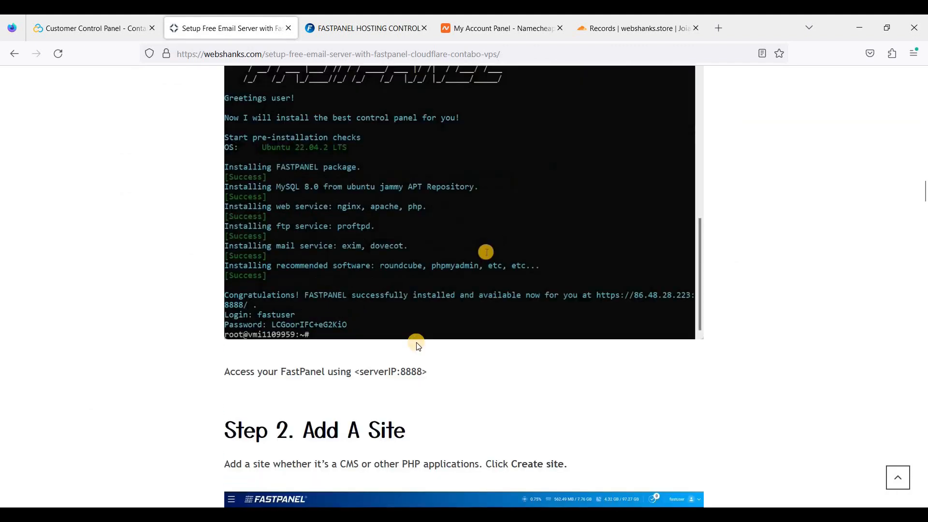
pyautogui.scroll(-20, 417, 341)
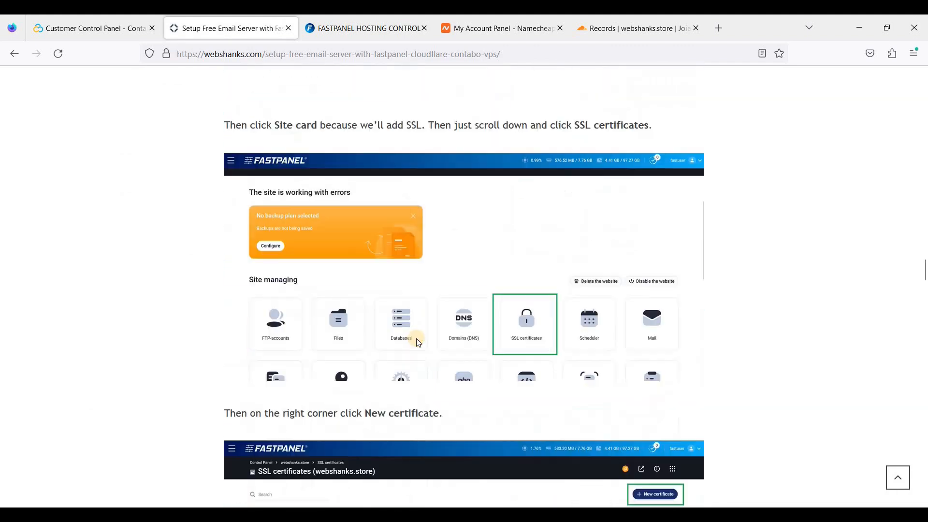
pyautogui.scroll(-6, 418, 342)
pyautogui.scroll(6, 425, 319)
pyautogui.scroll(-4, 436, 306)
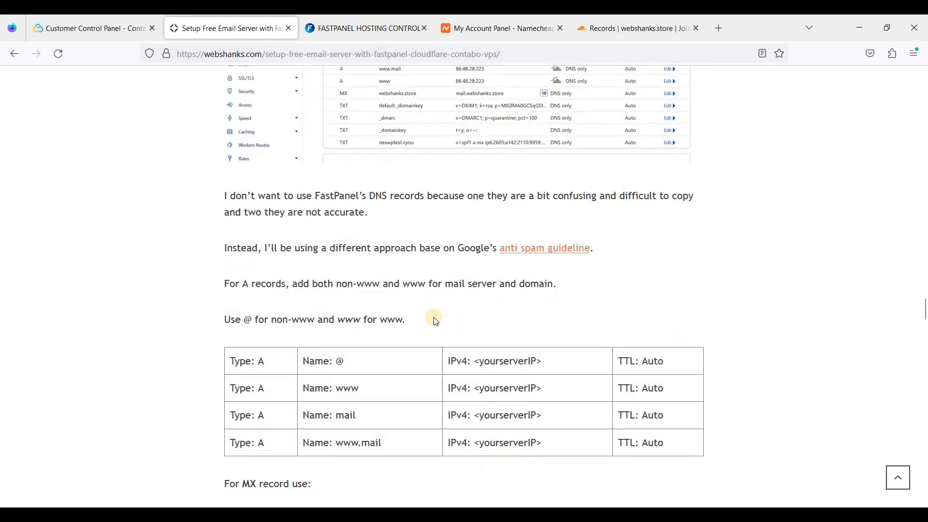
pyautogui.scroll(-1, 454, 326)
pyautogui.scroll(-2, 348, 322)
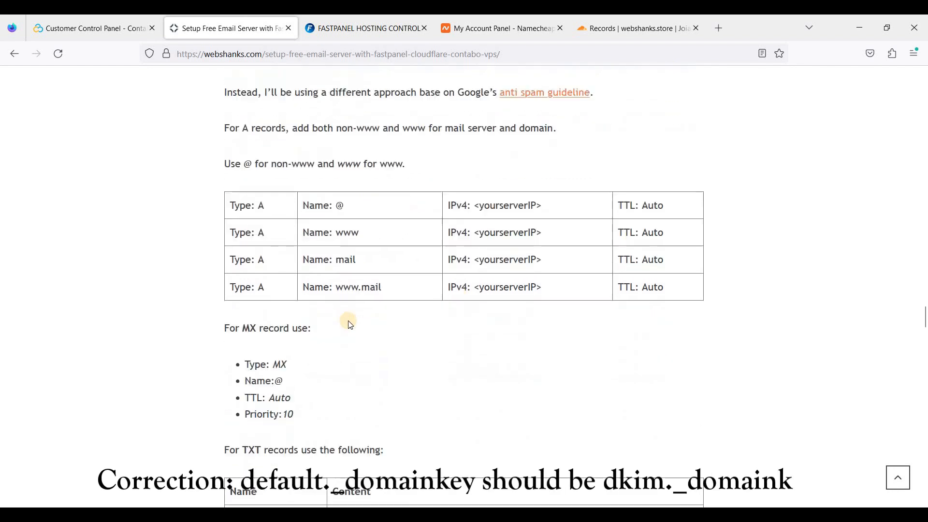
pyautogui.scroll(-2, 403, 328)
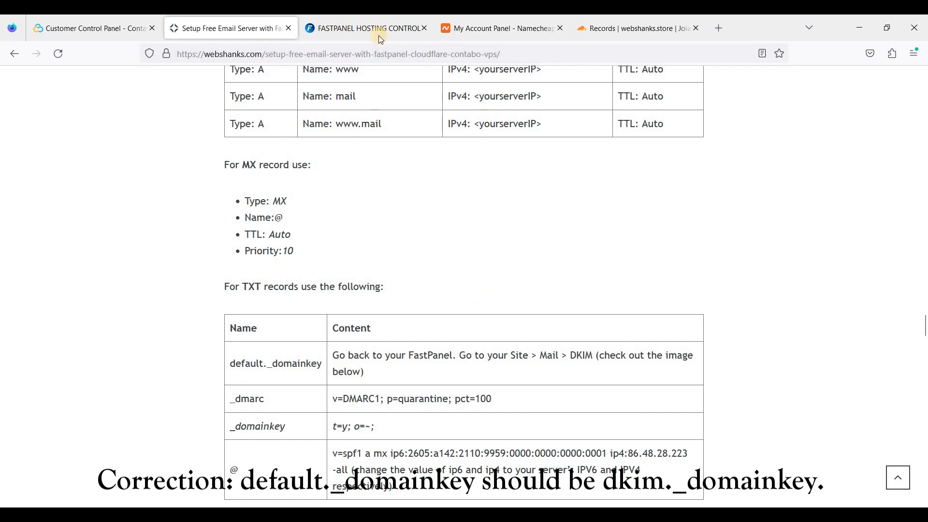
pyautogui.scroll(2, 418, 307)
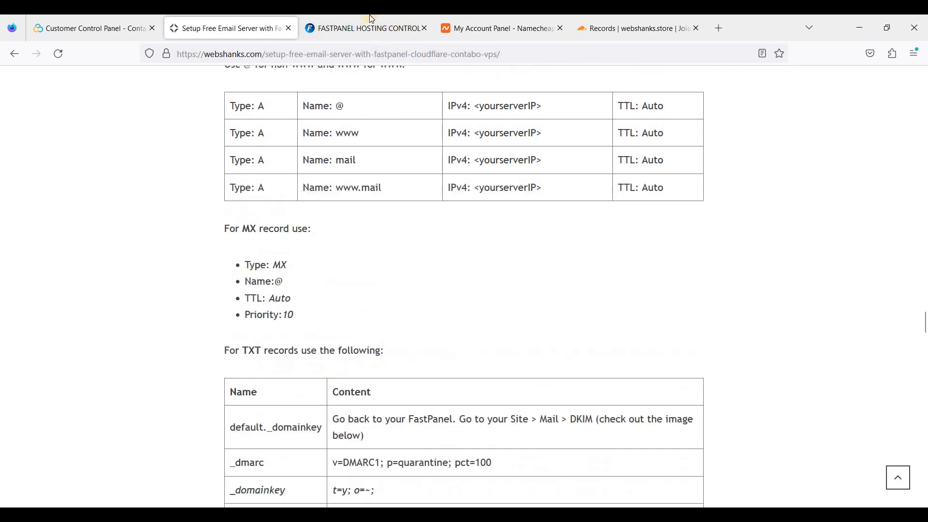
# Check the FastPanel SSL certificates page, then return to the guide's A-records table.
pyautogui.click(381, 38)
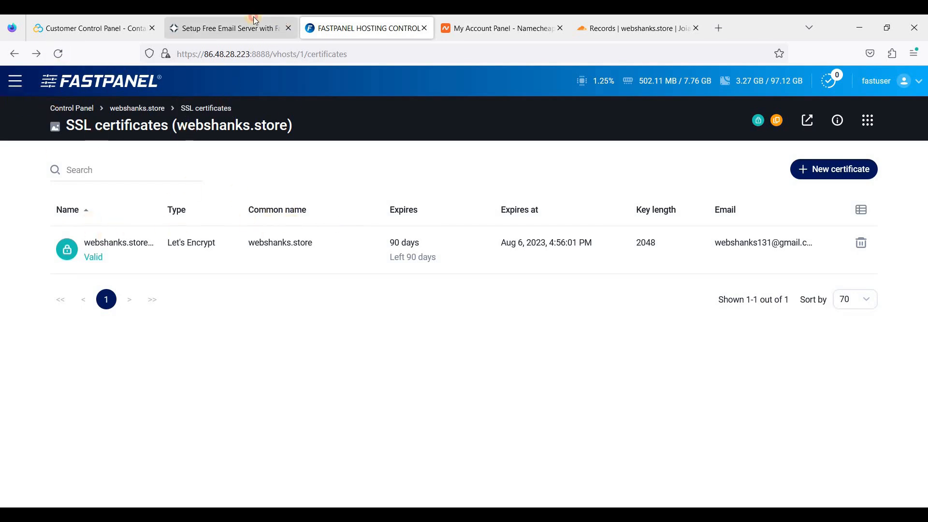
pyautogui.click(227, 28)
pyautogui.scroll(2, 553, 248)
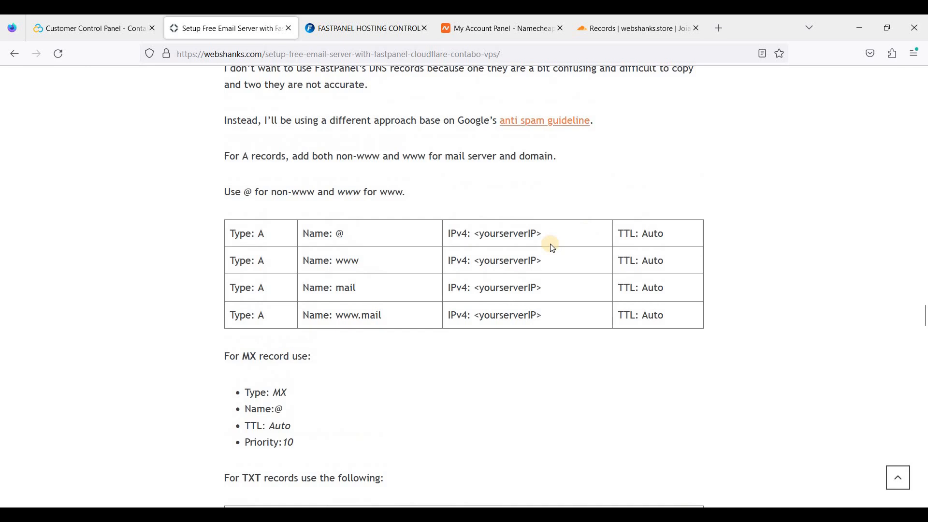
pyautogui.scroll(-2, 427, 234)
pyautogui.scroll(-2, 285, 203)
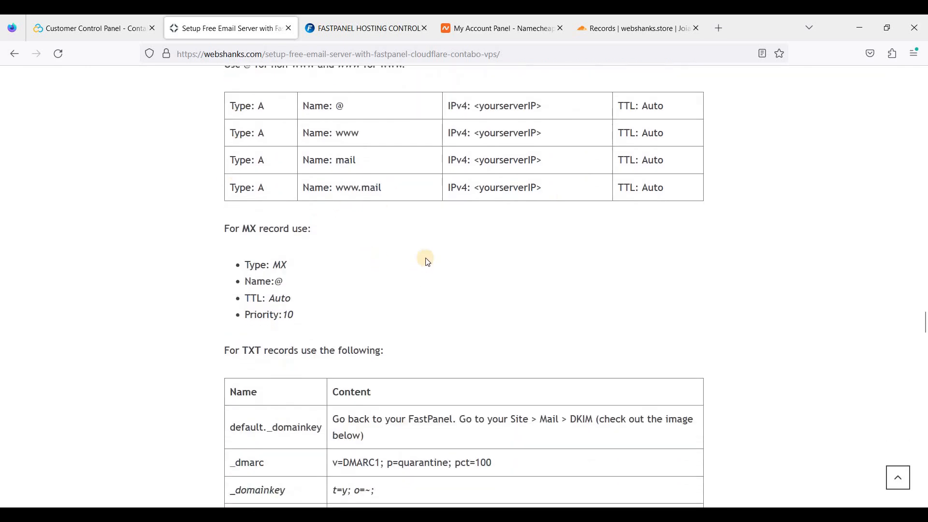
pyautogui.scroll(-2, 133, 98)
pyautogui.scroll(6, 381, 226)
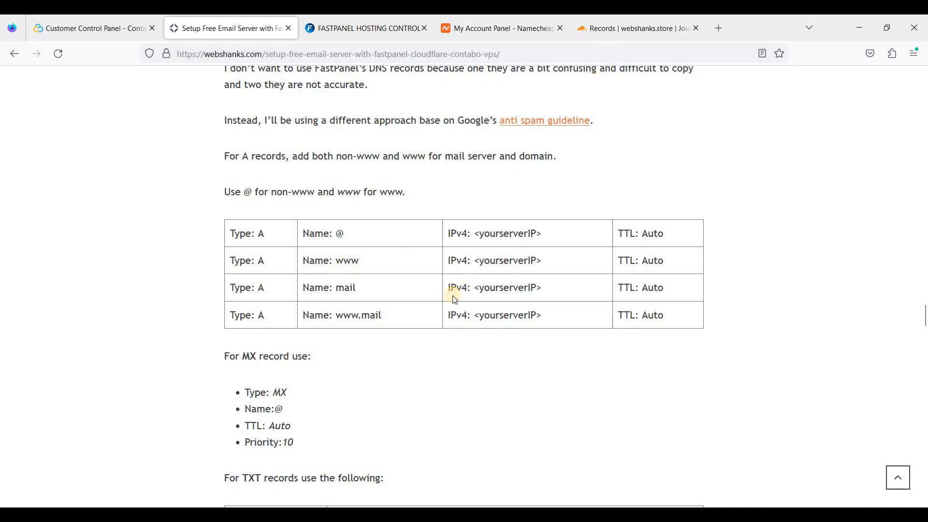
# Set the webshanks.store root and www A records to DNS only and save each.
pyautogui.click(653, 22)
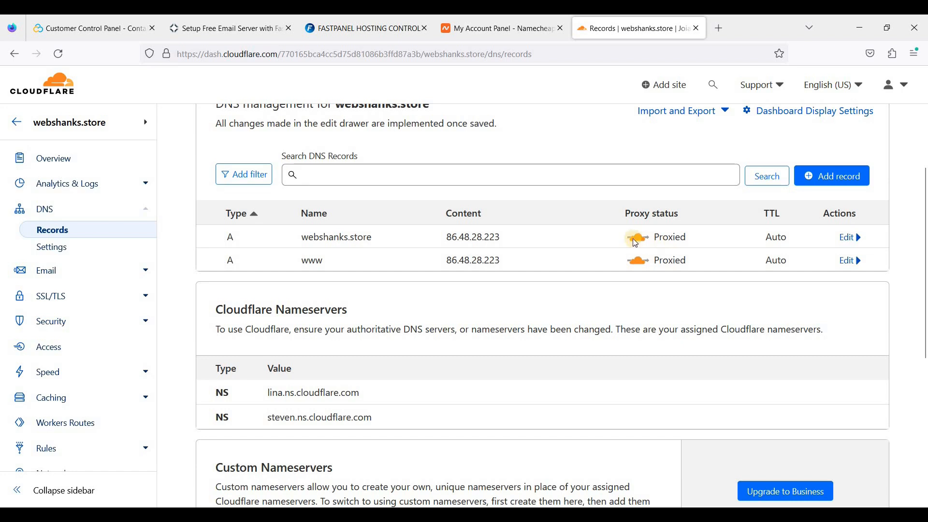
pyautogui.click(806, 245)
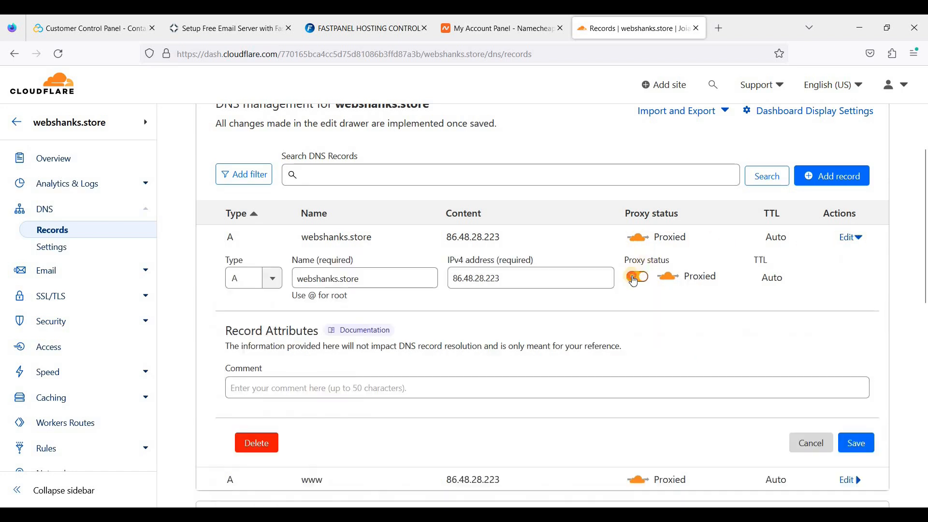
pyautogui.click(637, 278)
pyautogui.click(862, 451)
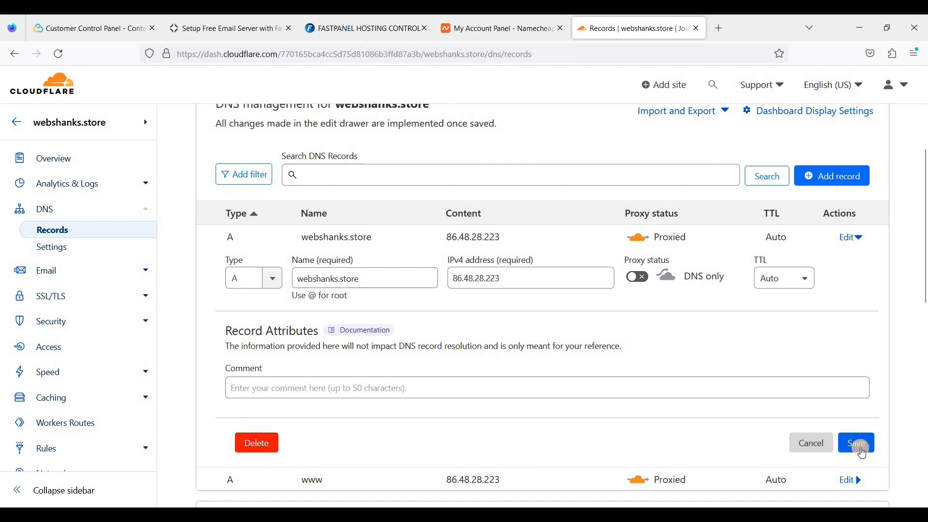
pyautogui.click(849, 295)
pyautogui.click(640, 337)
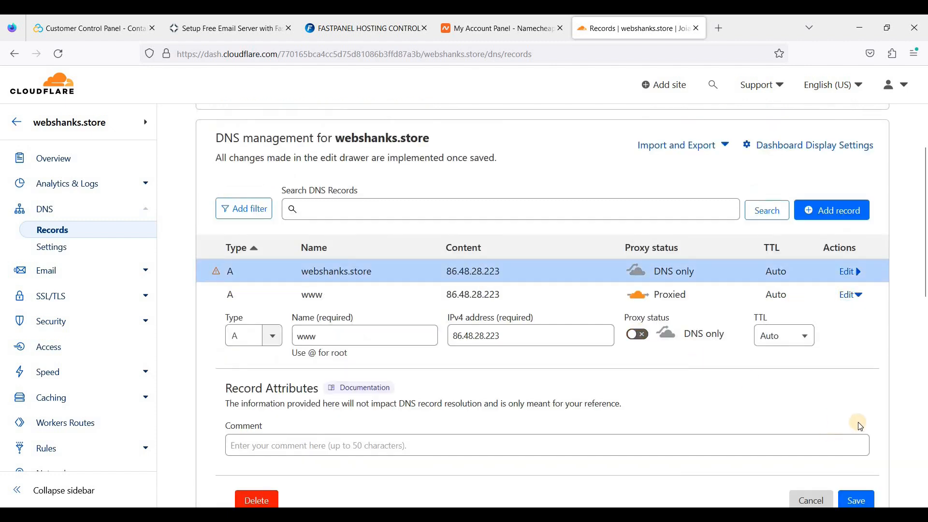
pyautogui.scroll(-1, 822, 426)
pyautogui.click(856, 437)
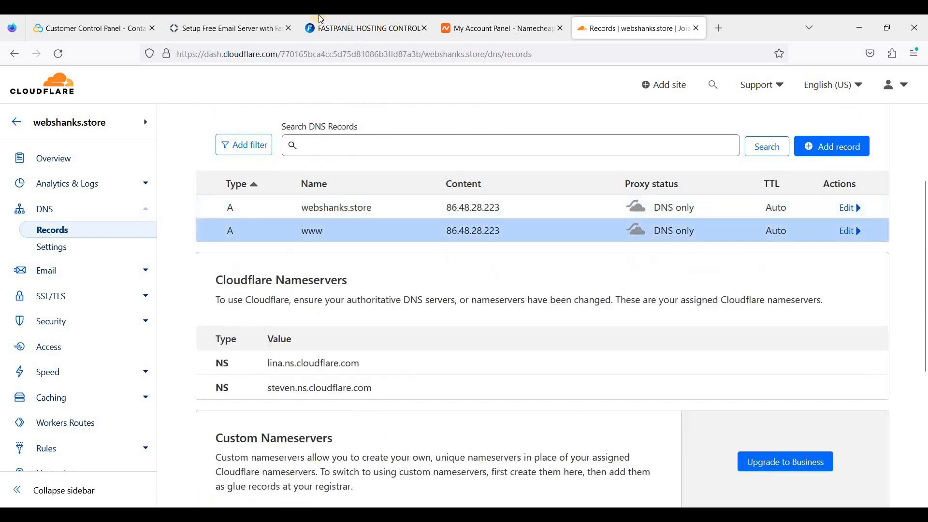
pyautogui.click(230, 28)
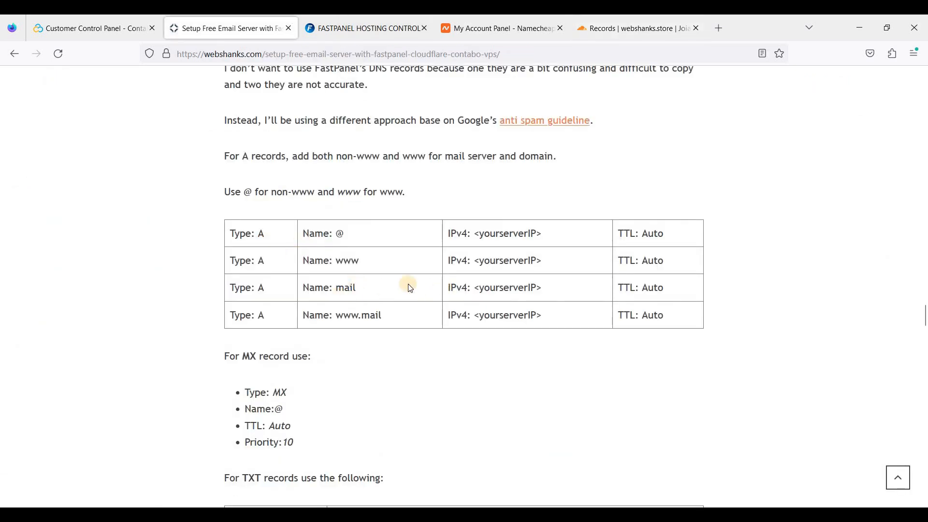
# Add a DNS-only A record named mail pointing to 86.48.28.223.
pyautogui.click(602, 29)
pyautogui.scroll(1, 797, 290)
pyautogui.click(816, 212)
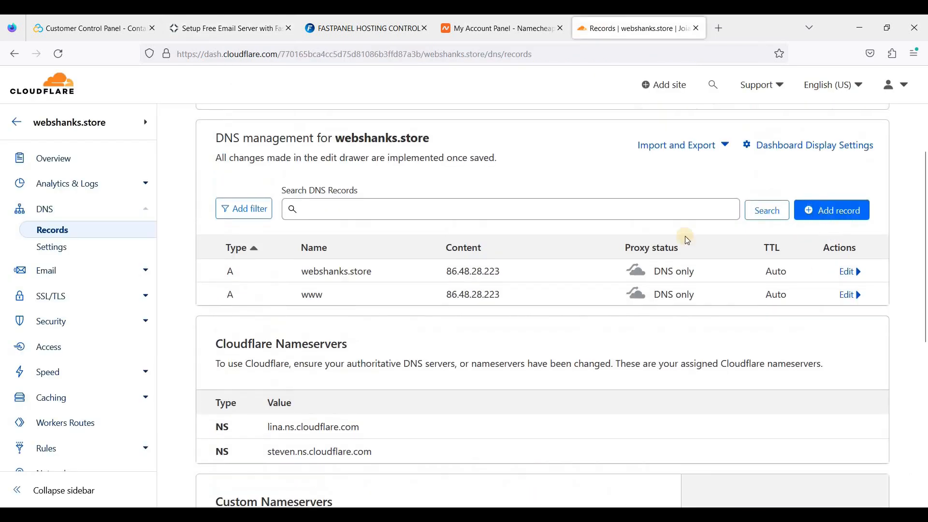
pyautogui.click(344, 292)
pyautogui.write('mail')
pyautogui.click(502, 286)
pyautogui.press('Down')
pyautogui.press('Down')
pyautogui.press('Return')
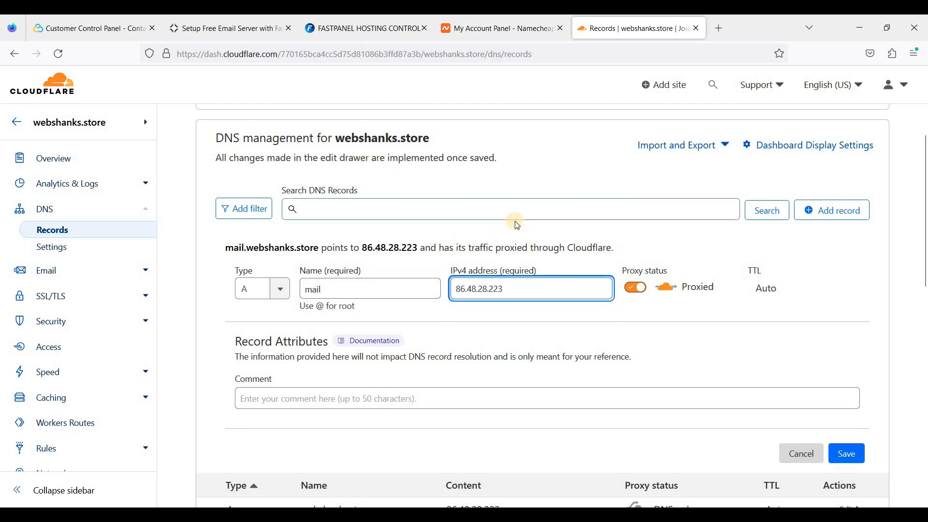
pyautogui.click(636, 289)
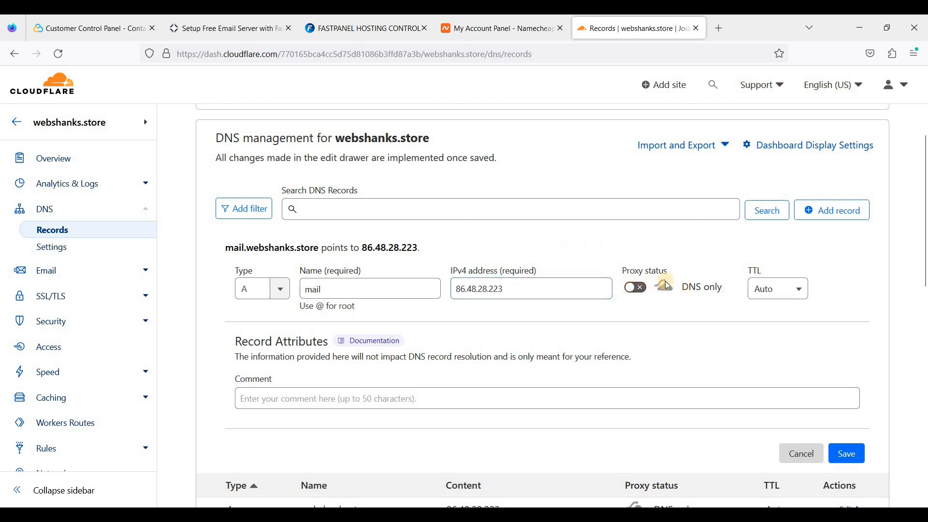
pyautogui.scroll(-2, 798, 374)
pyautogui.click(838, 390)
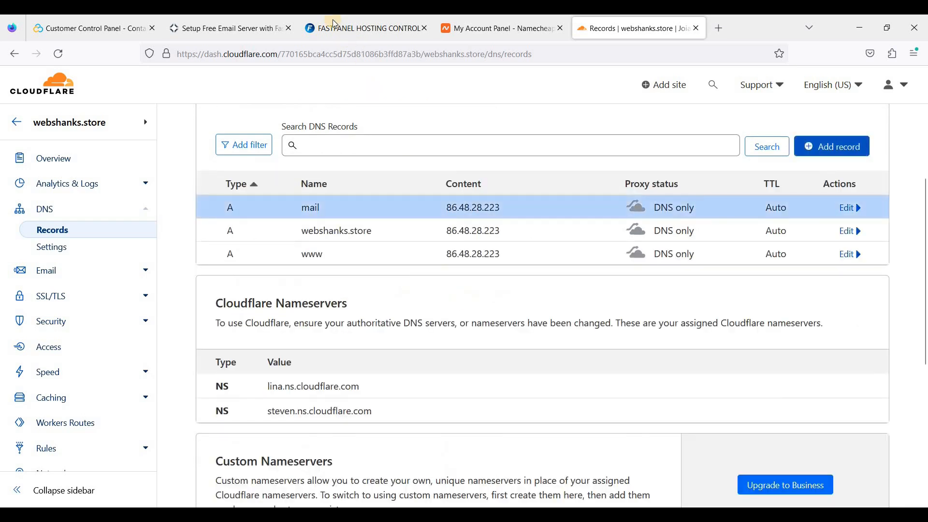
pyautogui.click(229, 28)
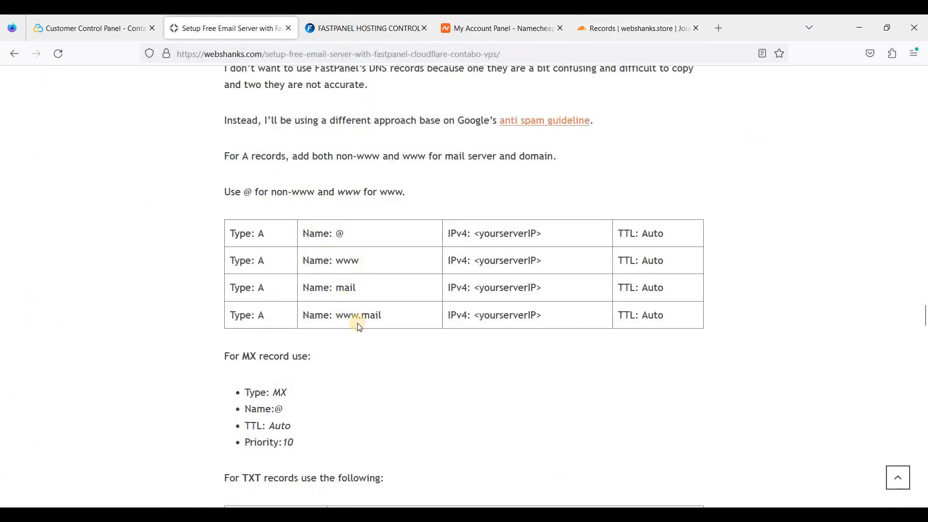
pyautogui.moveTo(336, 315); pyautogui.dragTo(383, 315)
pyautogui.hotkey('ctrl', 'c')
pyautogui.click(618, 19)
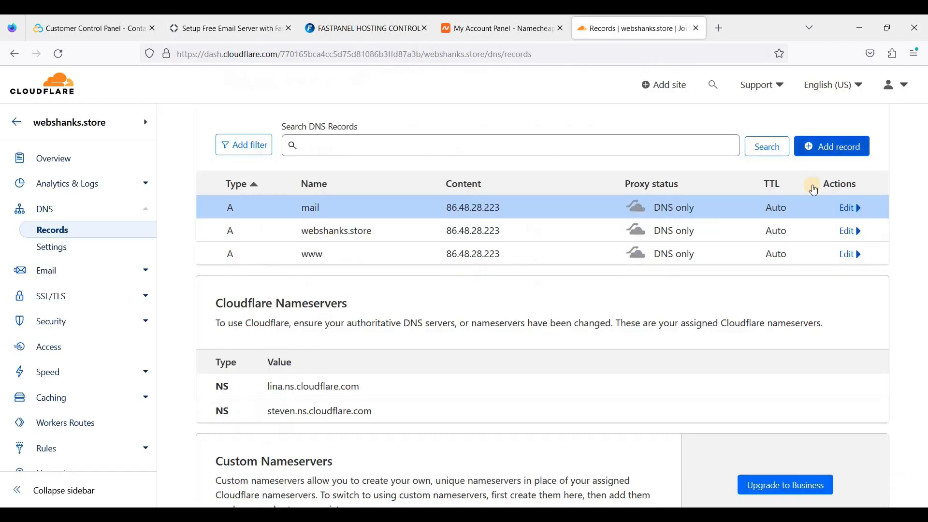
pyautogui.click(809, 146)
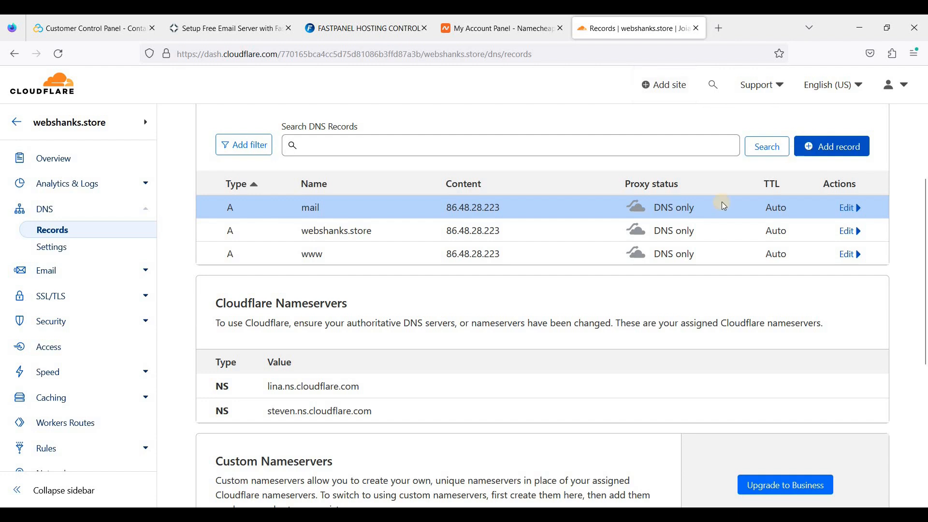
pyautogui.click(365, 225)
pyautogui.hotkey('ctrl', 'v')
pyautogui.click(511, 231)
pyautogui.click(511, 244)
pyautogui.click(628, 224)
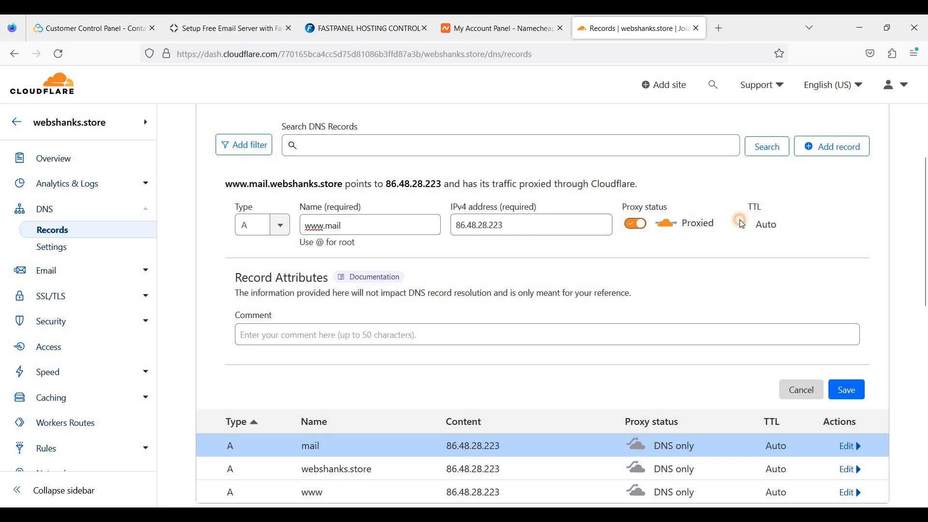
pyautogui.click(858, 401)
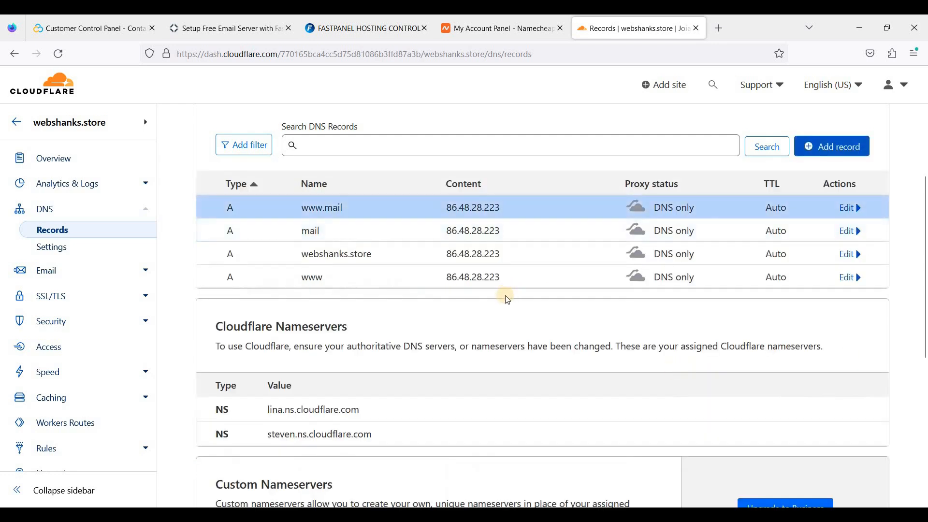
pyautogui.click(273, 20)
pyautogui.scroll(-2, 282, 309)
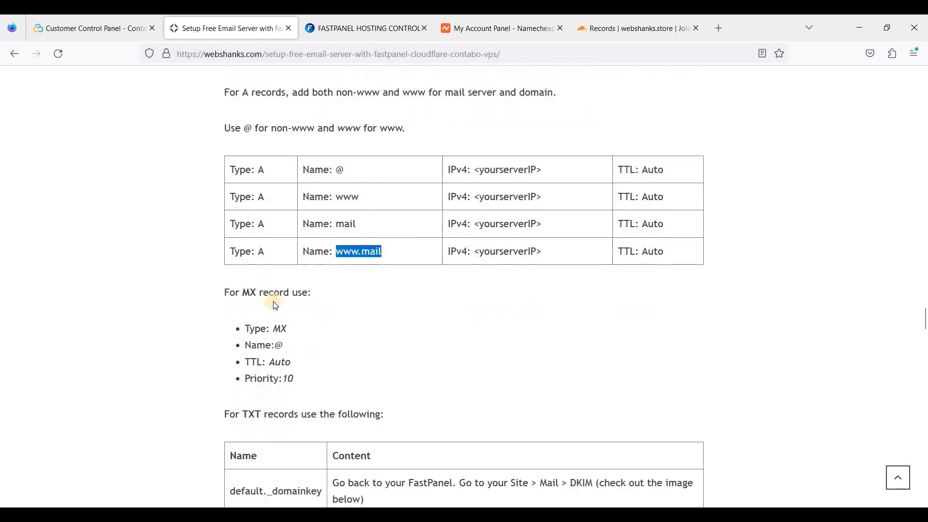
# Start a new DNS record named @ and set its type to MX.
pyautogui.click(633, 29)
pyautogui.click(831, 146)
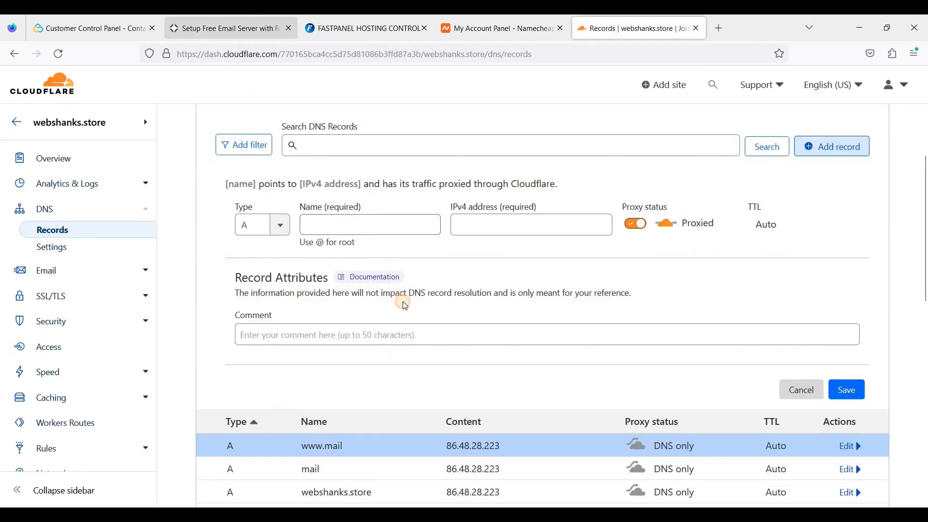
pyautogui.click(232, 28)
pyautogui.click(626, 20)
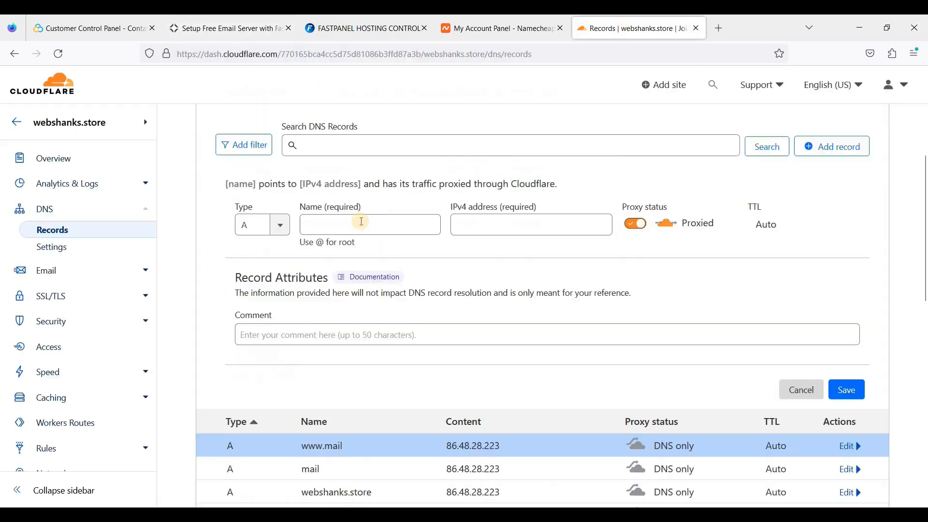
pyautogui.click(359, 225)
pyautogui.write('@')
pyautogui.click(232, 28)
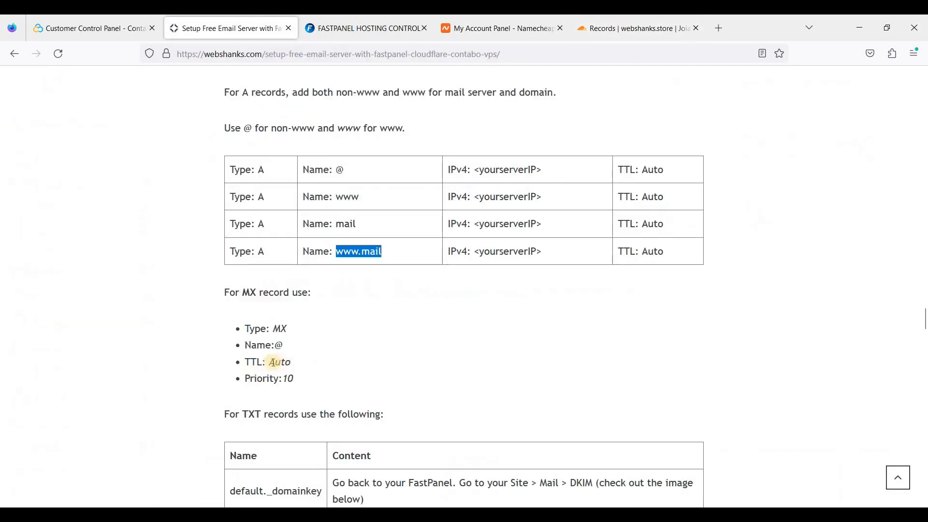
pyautogui.click(641, 19)
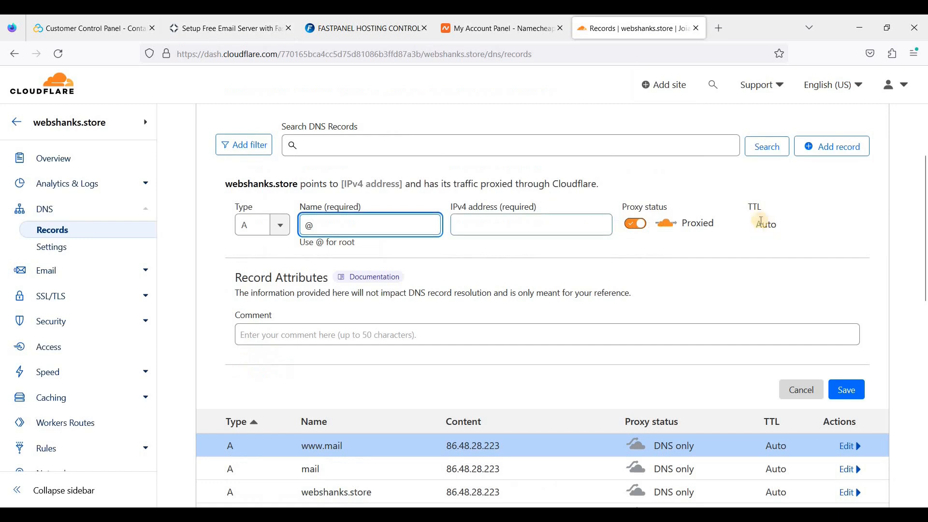
pyautogui.click(369, 20)
pyautogui.click(211, 21)
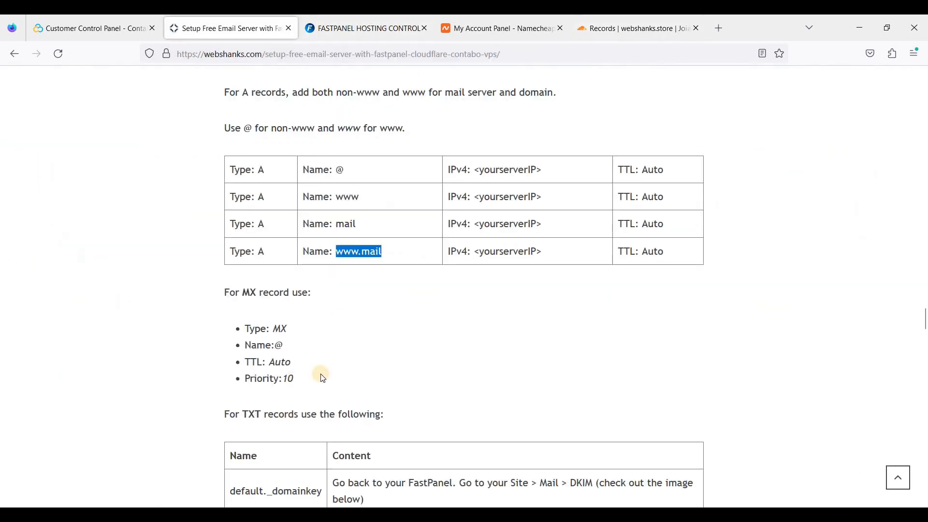
pyautogui.click(581, 29)
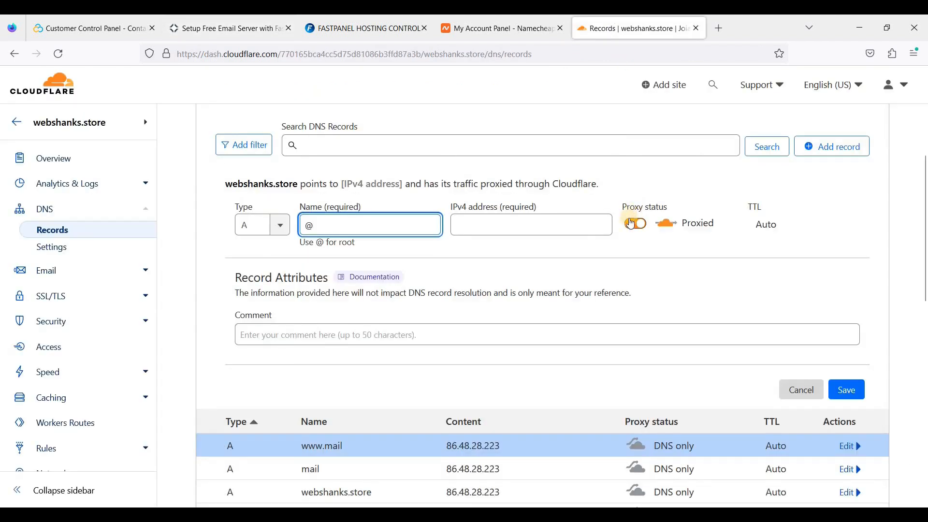
pyautogui.click(263, 225)
pyautogui.scroll(-6, 261, 310)
pyautogui.scroll(-3, 274, 323)
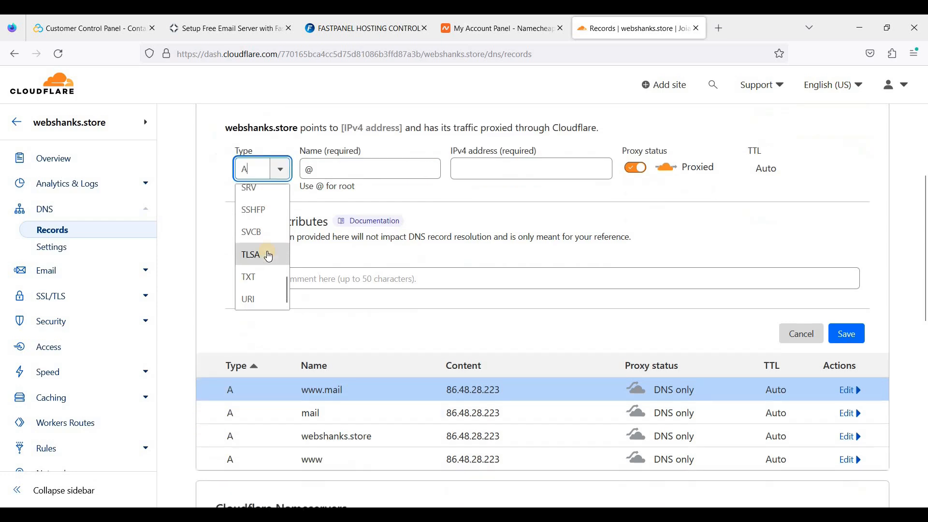
pyautogui.scroll(5, 264, 246)
pyautogui.scroll(3, 269, 247)
pyautogui.scroll(-3, 270, 249)
pyautogui.scroll(3, 278, 254)
pyautogui.scroll(-4, 271, 242)
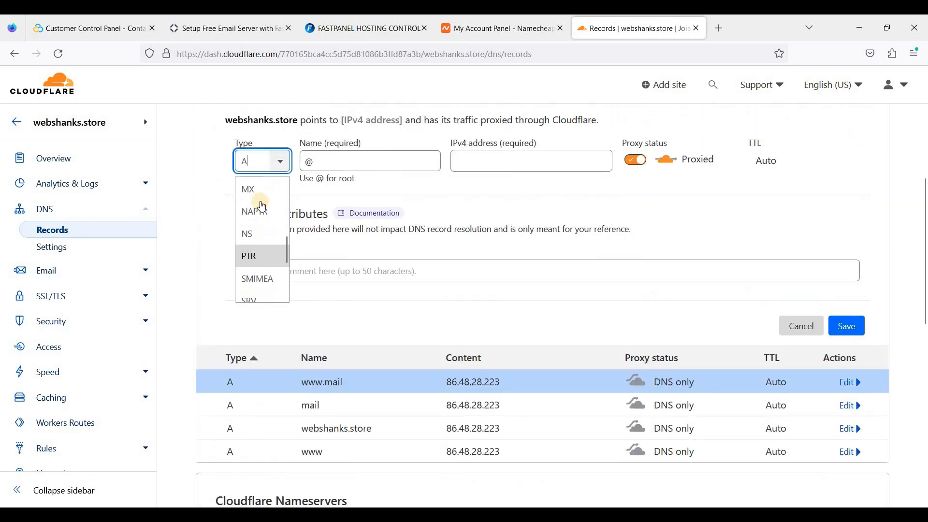
pyautogui.click(253, 187)
# Enter mail server mail.webshanks.store with priority 10 and save the MX record.
pyautogui.click(525, 159)
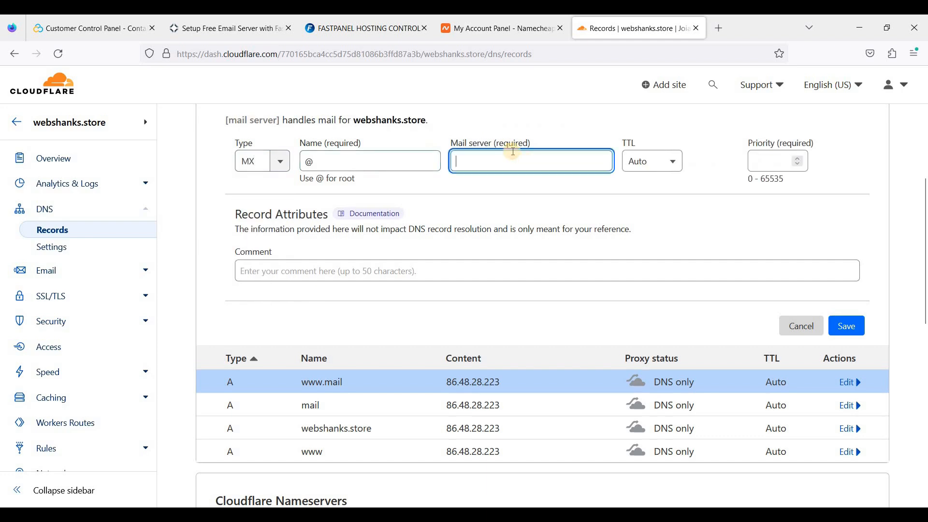
pyautogui.click(227, 28)
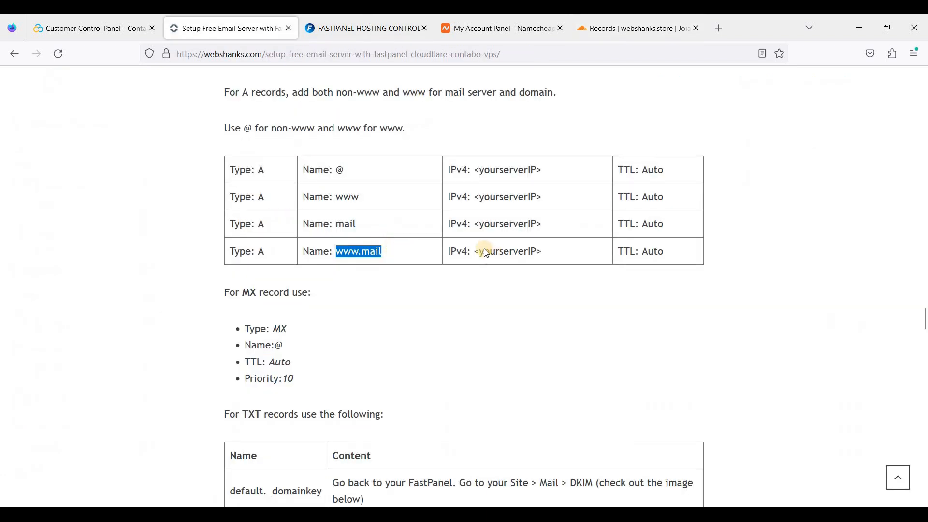
pyautogui.hotkey('ctrl', 'Tab')
pyautogui.click(333, 224)
pyautogui.click(540, 226)
pyautogui.write('mail.')
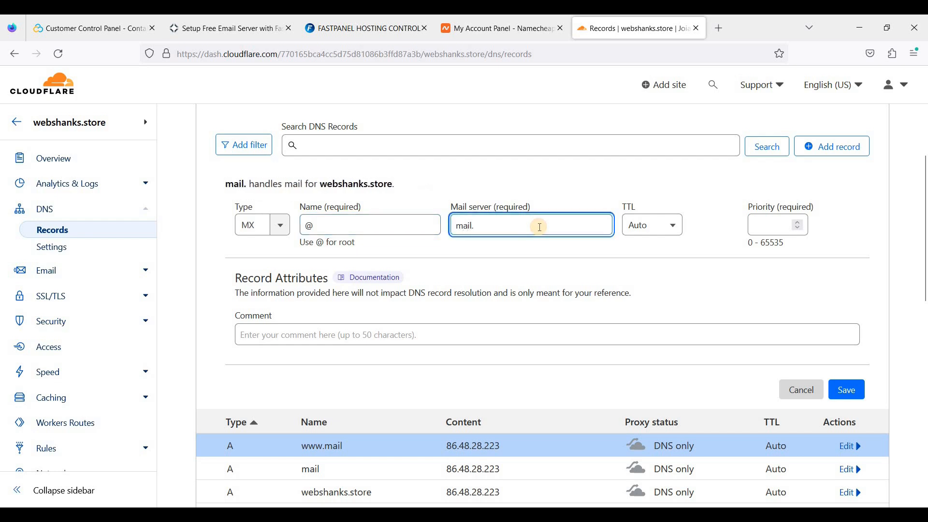
pyautogui.write('webshanks.store')
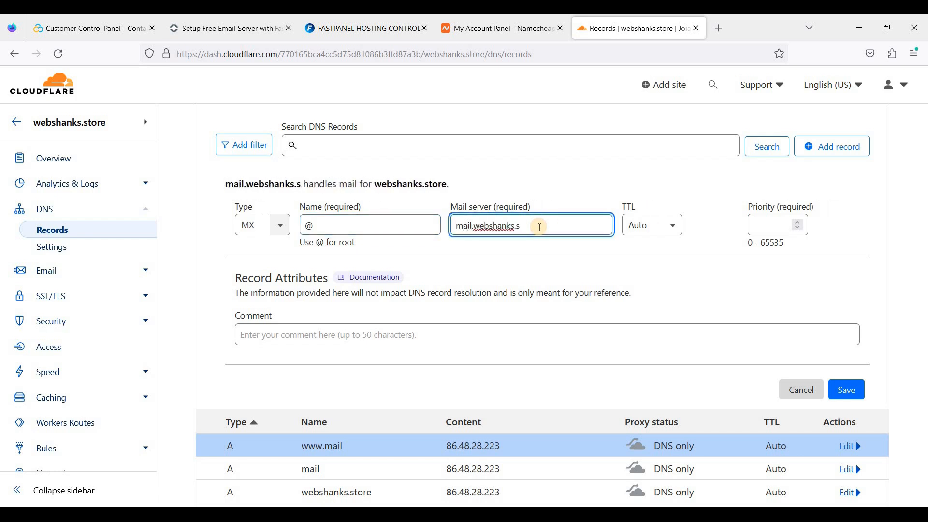
pyautogui.click(762, 223)
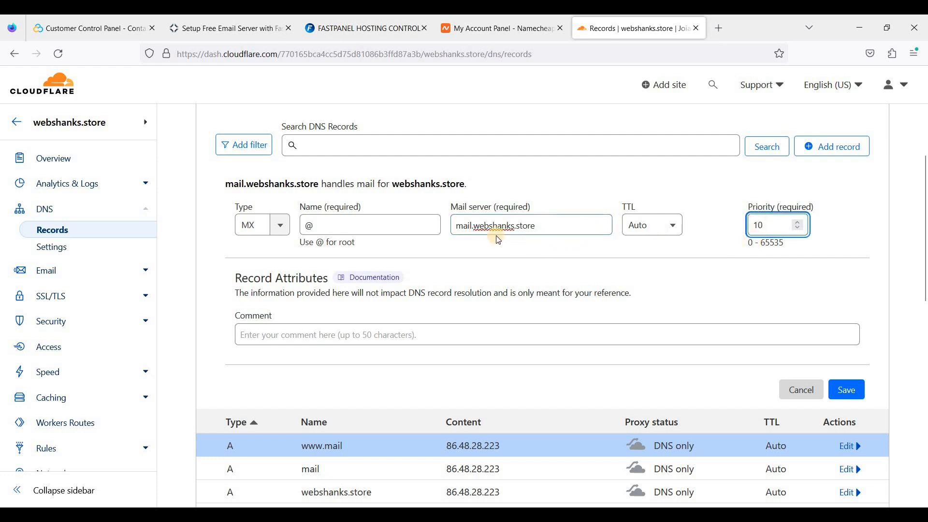
pyautogui.click(846, 389)
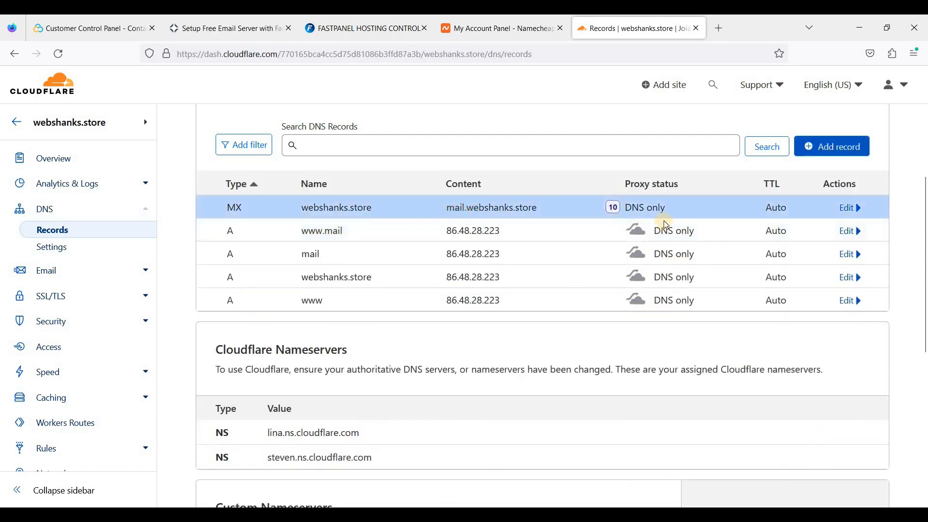
pyautogui.click(220, 21)
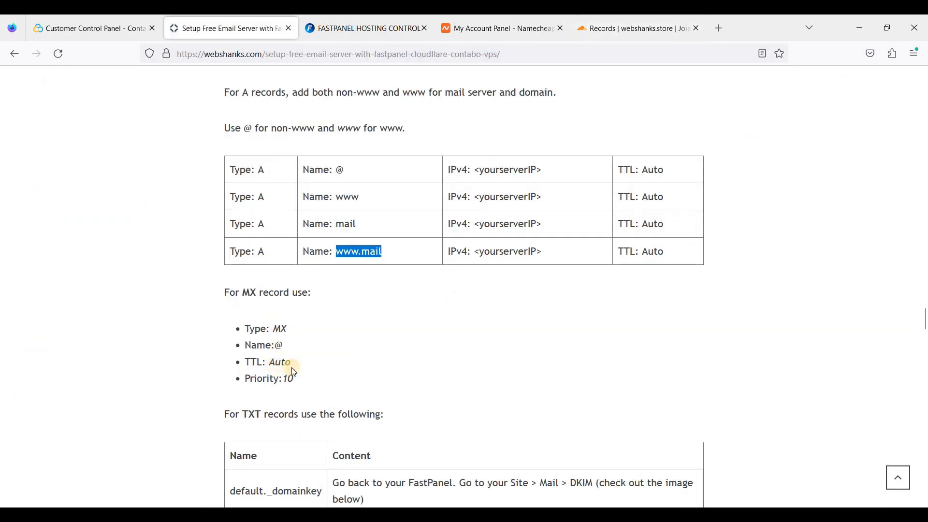
# Copy the DKIM TXT value from webshanks.store's Mail page in FastPanel, then start a Cloudflare record.
pyautogui.scroll(-1, 305, 357)
pyautogui.scroll(-1, 376, 334)
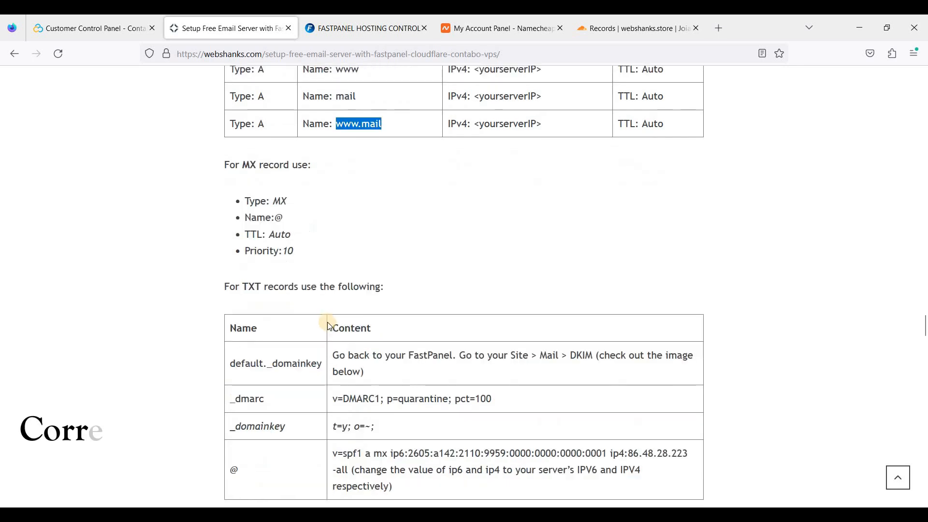
pyautogui.scroll(-1, 386, 311)
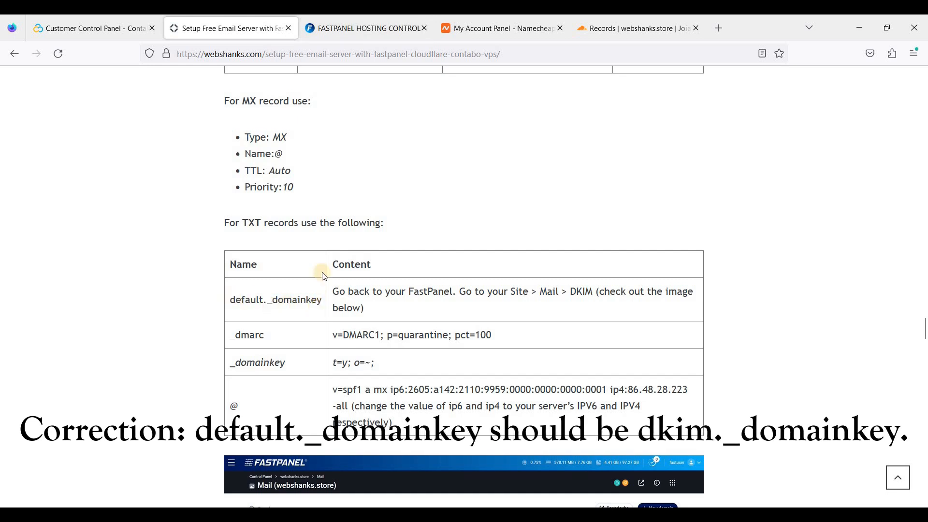
pyautogui.click(353, 20)
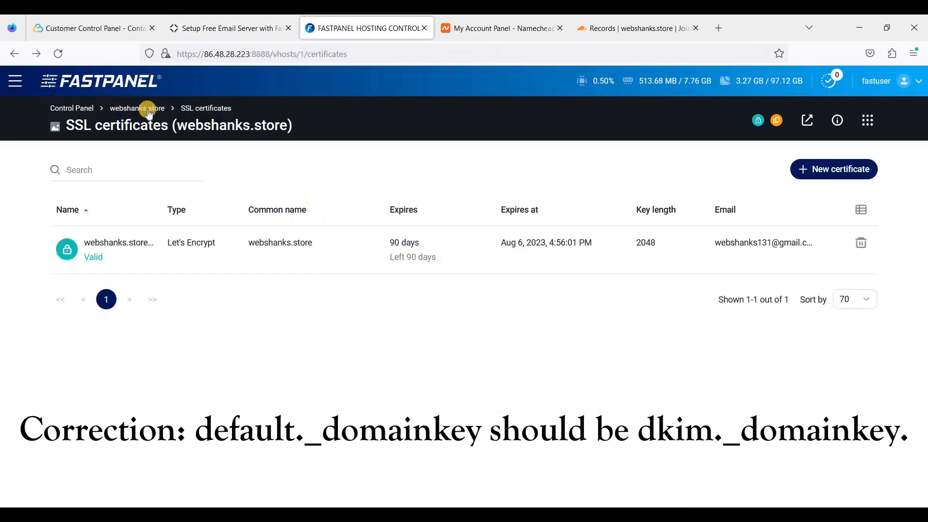
pyautogui.click(128, 109)
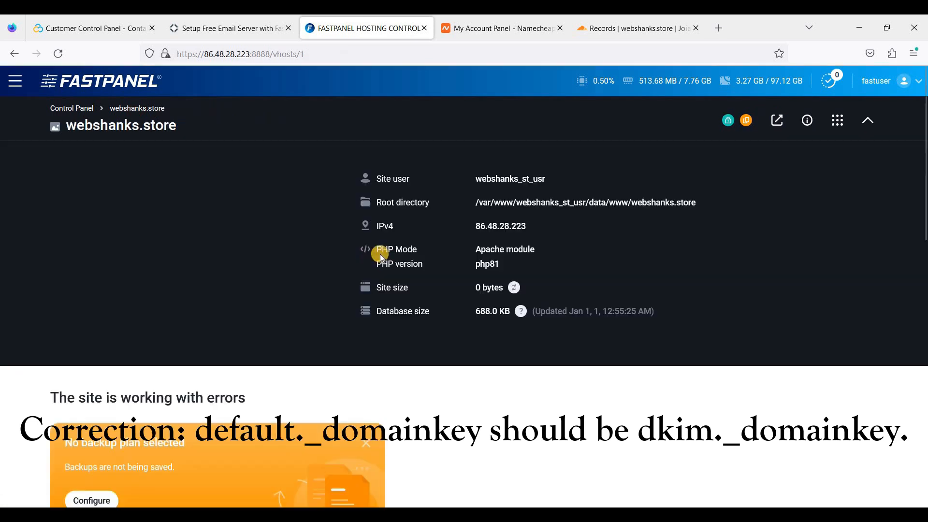
pyautogui.scroll(-5, 595, 296)
pyautogui.scroll(-3, 595, 295)
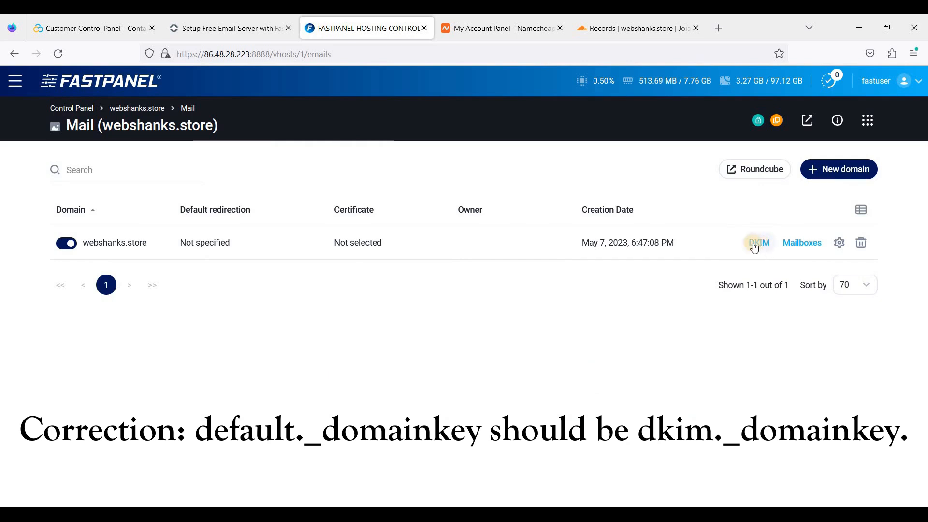
pyautogui.click(735, 247)
pyautogui.click(608, 255)
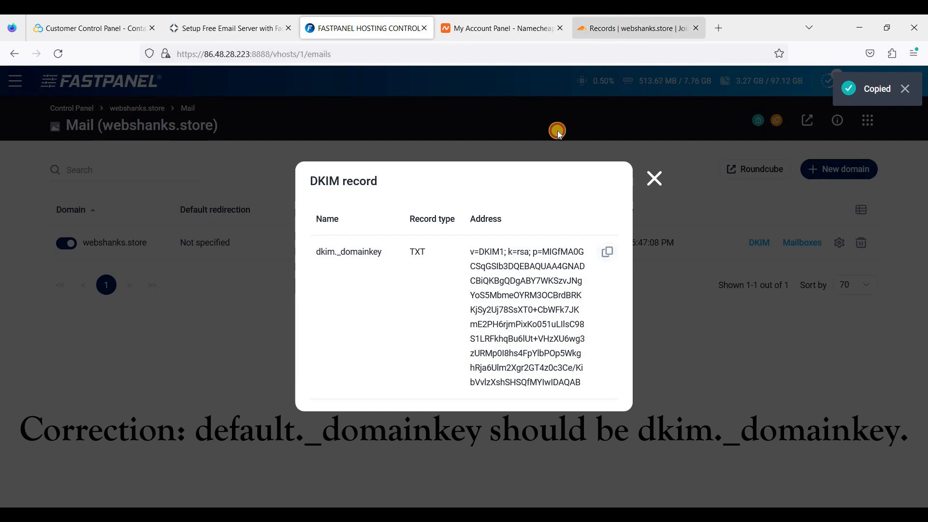
pyautogui.click(633, 28)
pyautogui.click(834, 146)
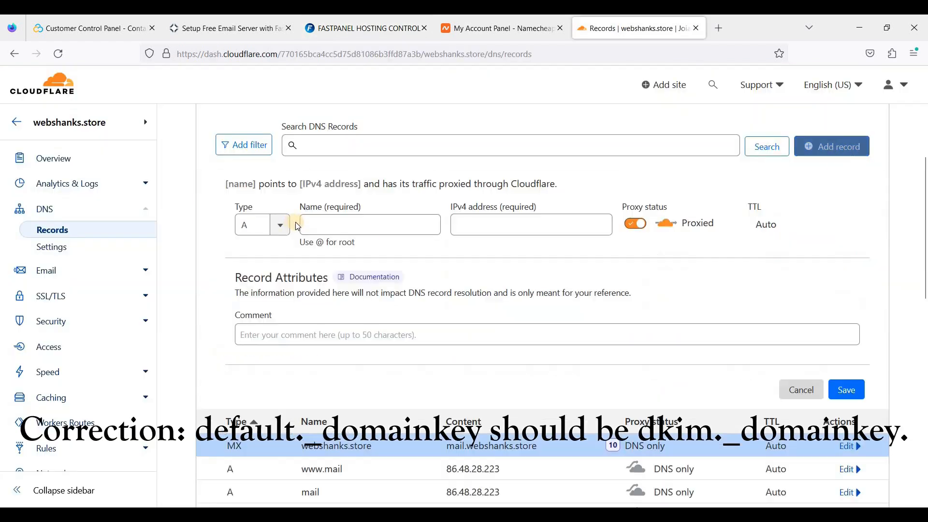
# Make the new record a TXT record with the copied DKIM key as its content.
pyautogui.click(268, 225)
pyautogui.scroll(-5, 261, 285)
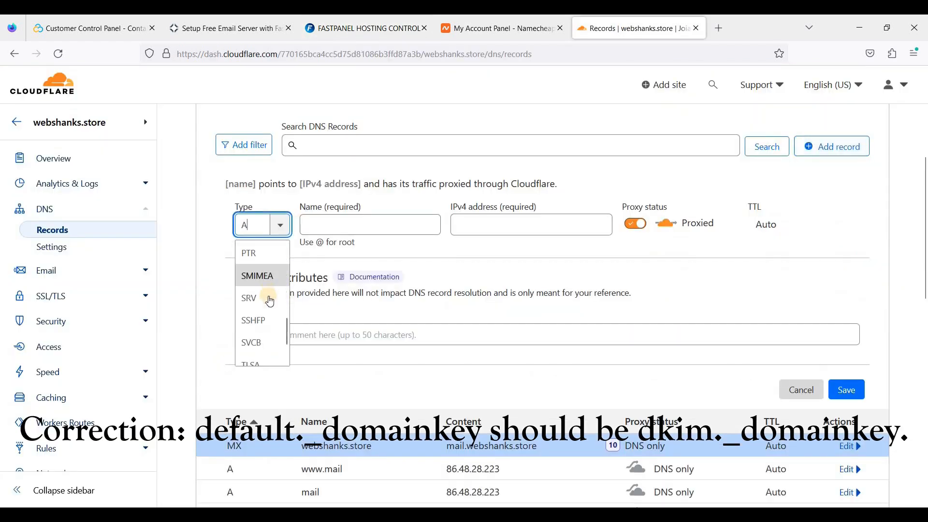
pyautogui.press('Return')
pyautogui.click(352, 234)
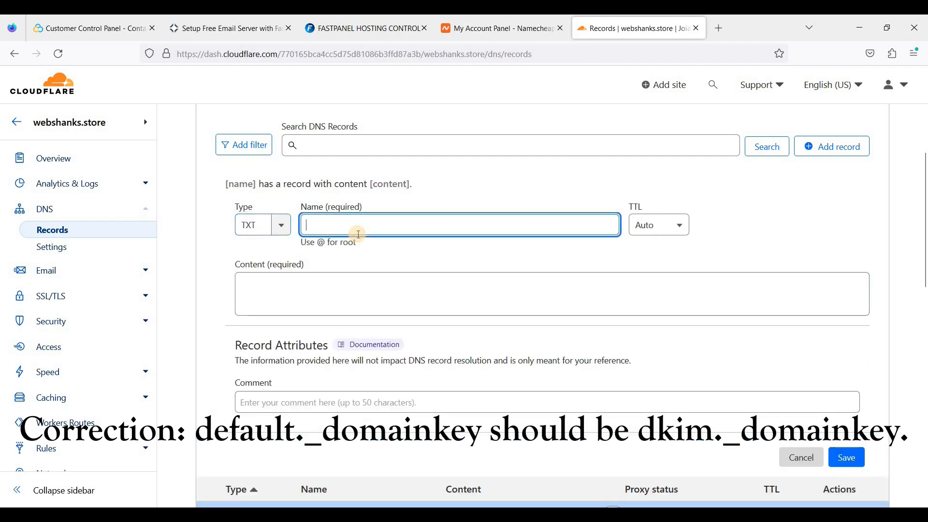
pyautogui.click(347, 283)
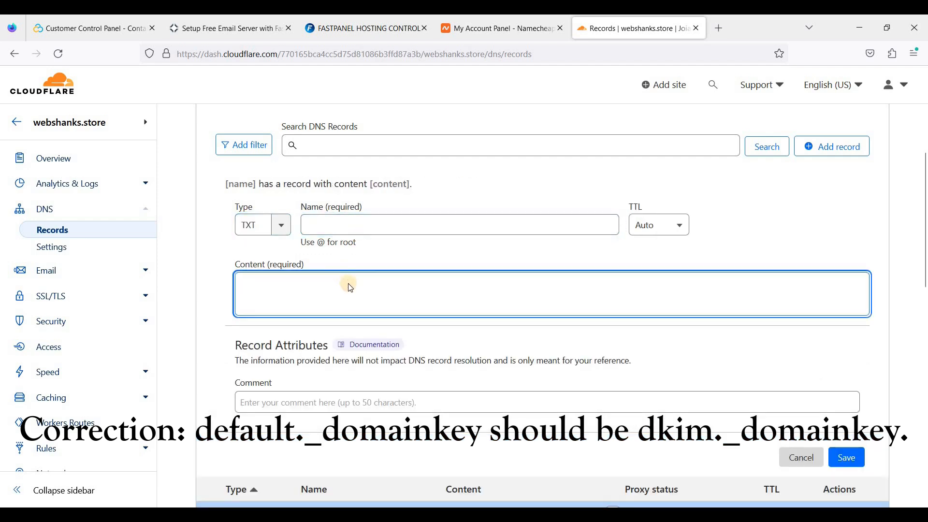
pyautogui.hotkey('ctrl', 'v')
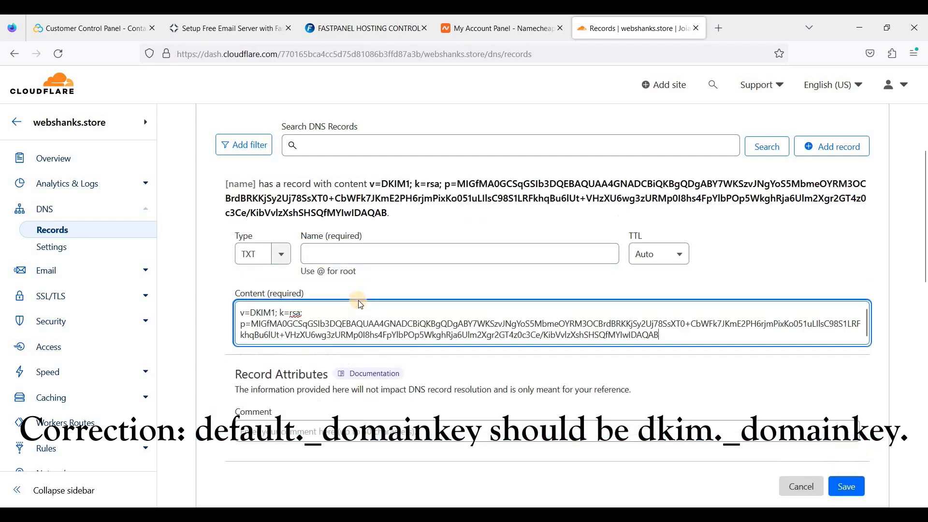
# Name the record default._domainkey and save the DKIM TXT record.
pyautogui.click(356, 261)
pyautogui.click(205, 20)
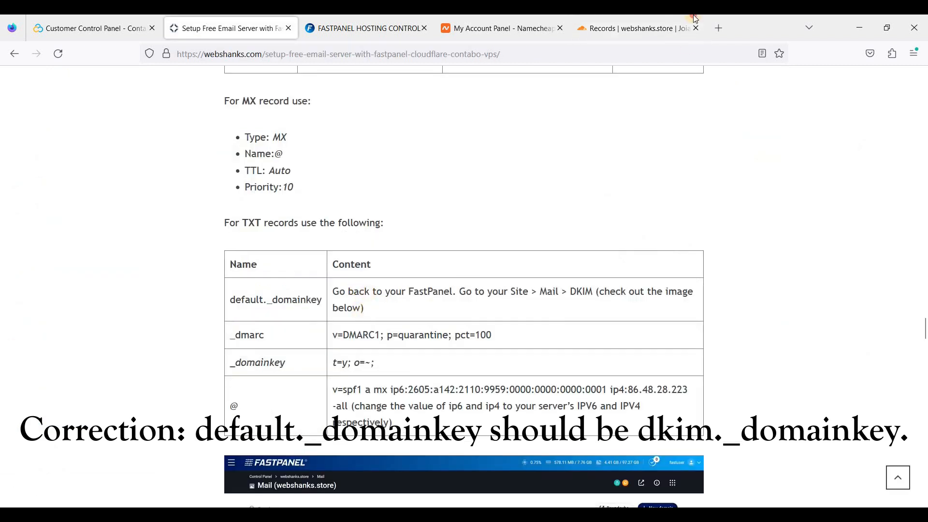
pyautogui.click(691, 22)
pyautogui.write('@')
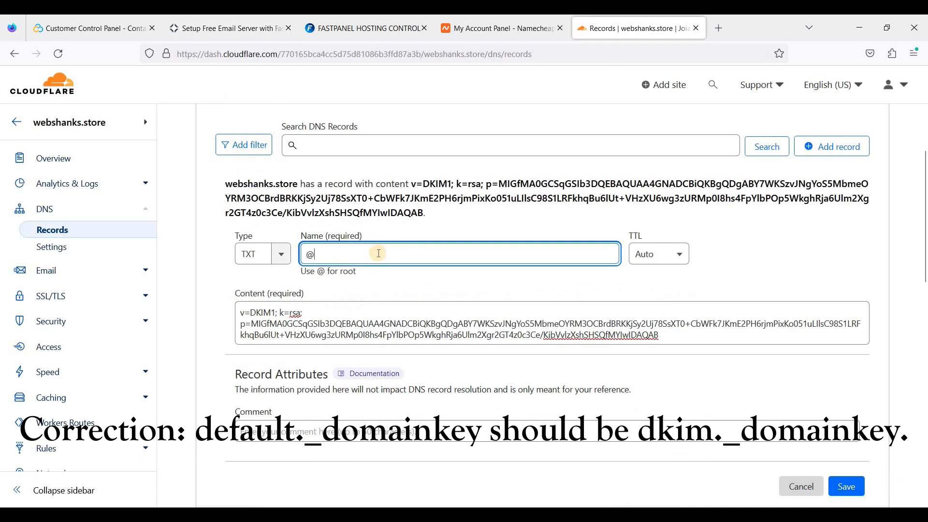
pyautogui.press('BackSpace')
pyautogui.click(208, 21)
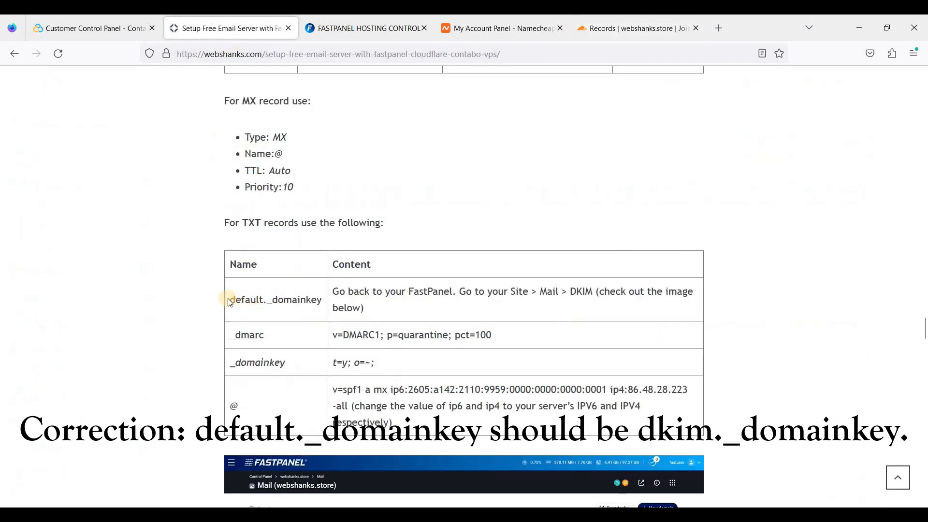
pyautogui.moveTo(230, 300); pyautogui.dragTo(326, 302)
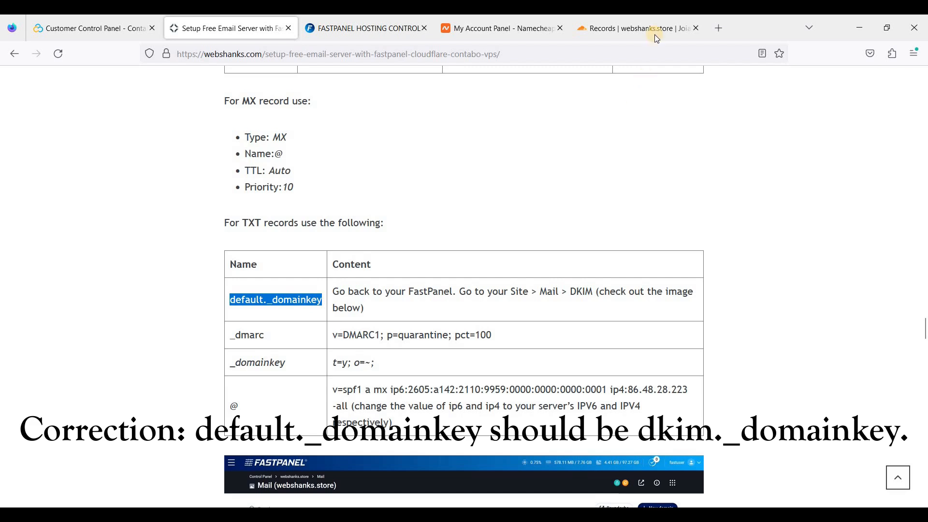
pyautogui.click(611, 28)
pyautogui.click(378, 253)
pyautogui.hotkey('ctrl', 'v')
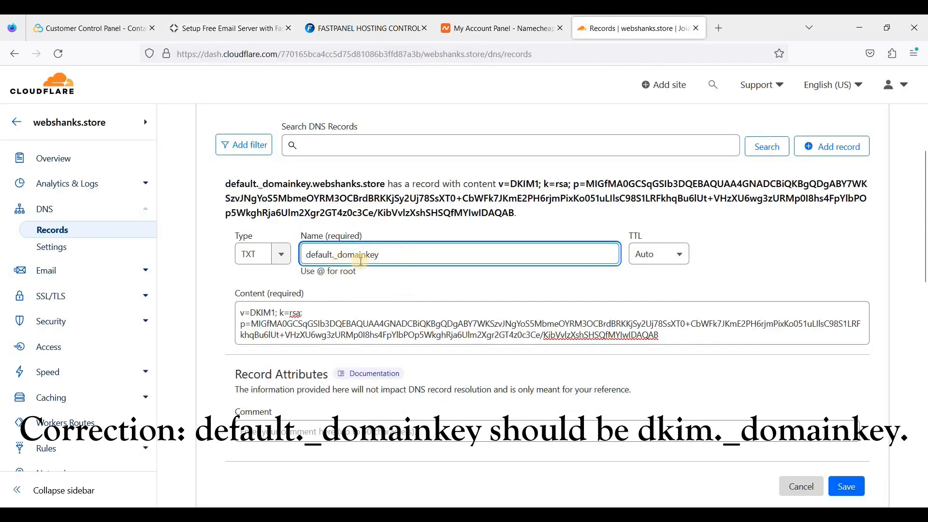
pyautogui.scroll(-1, 537, 294)
pyautogui.press('Return')
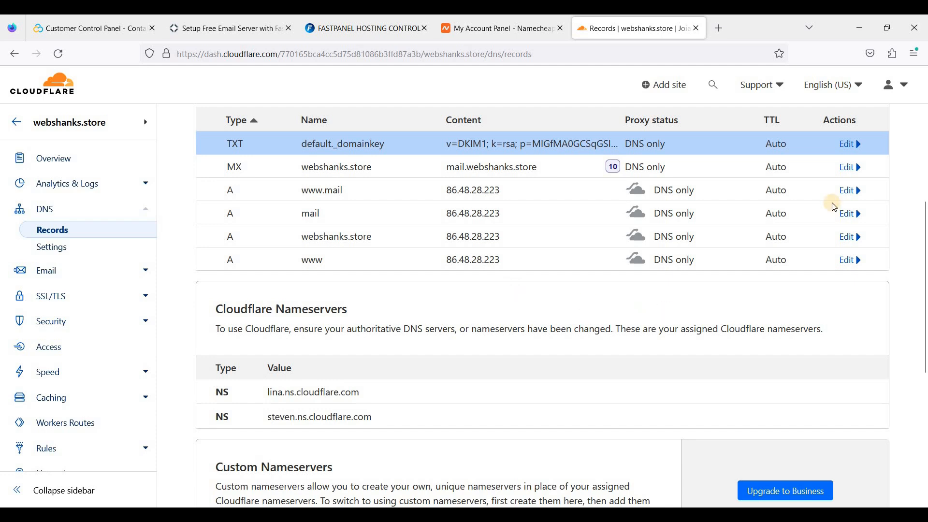
pyautogui.scroll(1, 667, 315)
pyautogui.click(822, 146)
# Add a TXT record _dmarc with content v=DMARC1; p=quarantine; pct=100.
pyautogui.click(263, 224)
pyautogui.scroll(-1, 248, 265)
pyautogui.click(248, 269)
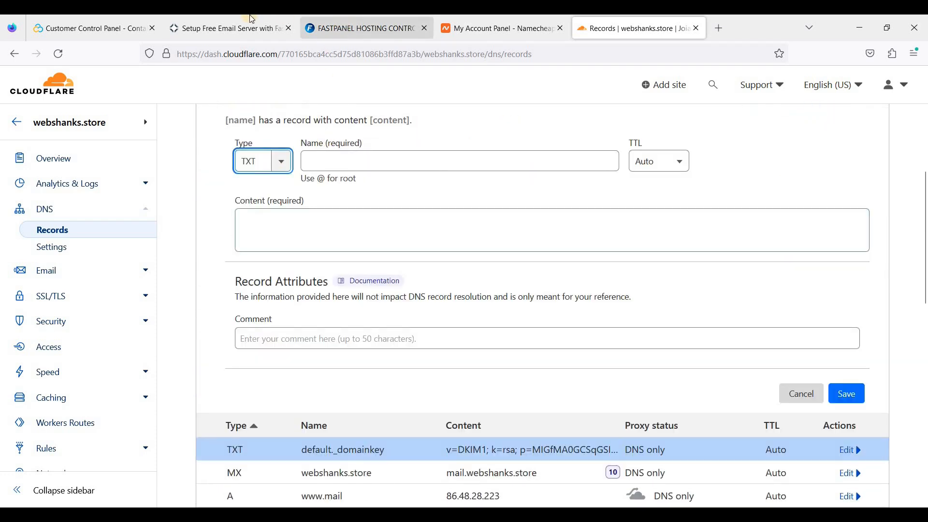
pyautogui.click(285, 21)
pyautogui.doubleClick(246, 335)
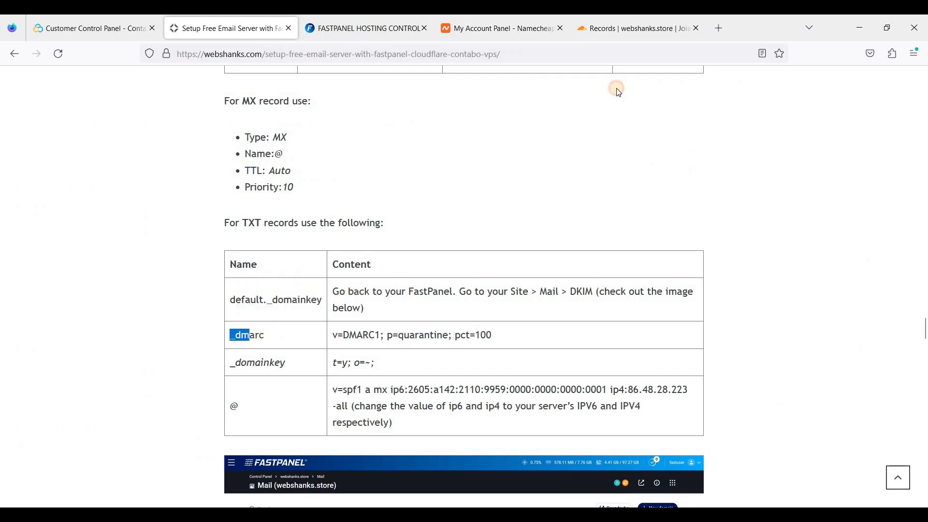
pyautogui.click(630, 28)
pyautogui.click(361, 161)
pyautogui.hotkey('ctrl', 'v')
pyautogui.click(227, 28)
pyautogui.moveTo(331, 338); pyautogui.dragTo(492, 335)
pyautogui.hotkey('ctrl', 'c')
pyautogui.click(633, 29)
pyautogui.click(551, 230)
pyautogui.hotkey('ctrl', 'v')
pyautogui.click(847, 396)
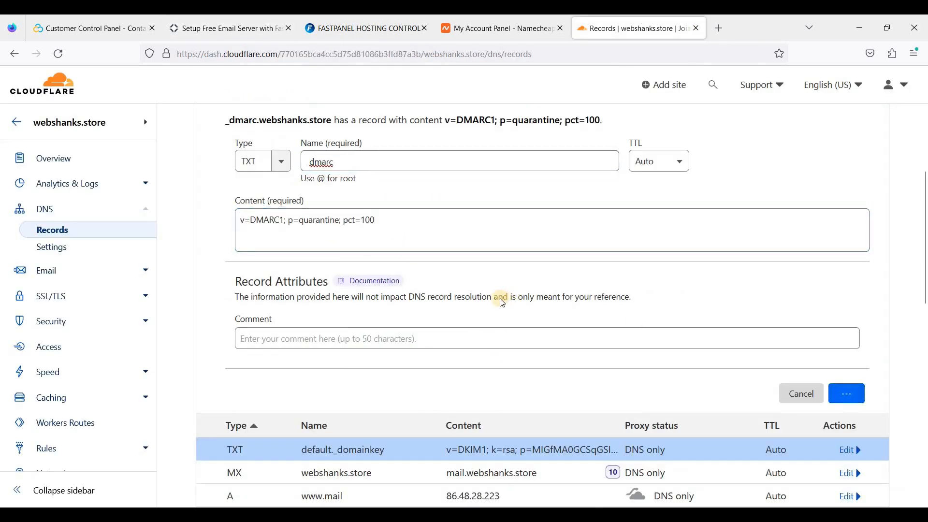
# Add a TXT record _domainkey with content t=y; o=~;.
pyautogui.click(270, 19)
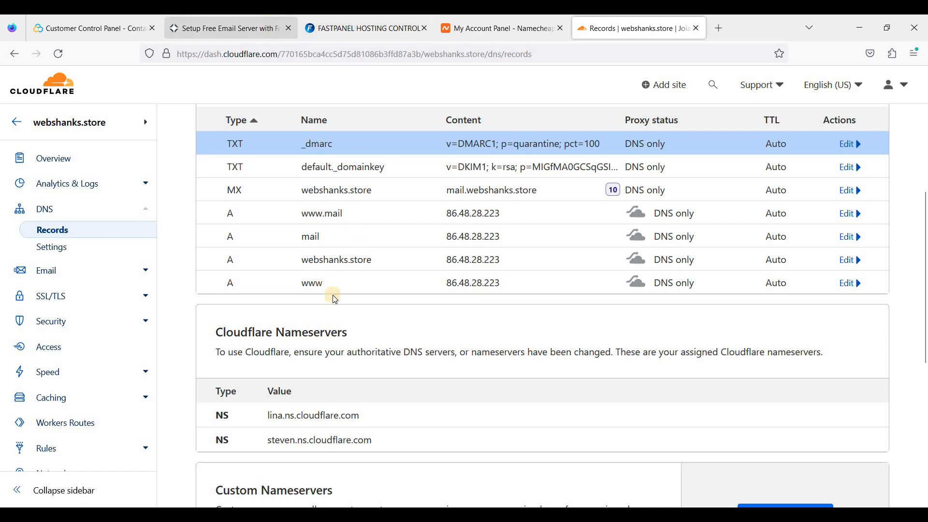
pyautogui.doubleClick(302, 367)
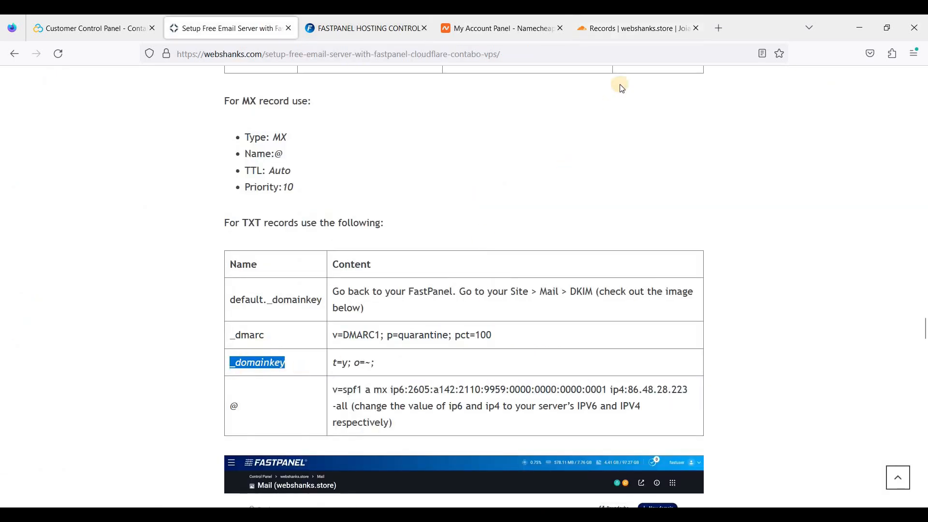
pyautogui.scroll(2, 708, 227)
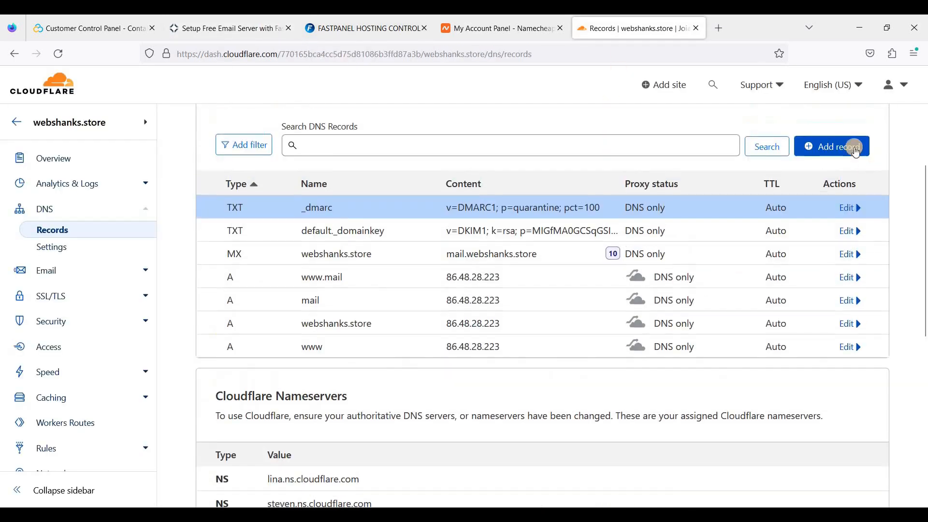
pyautogui.click(826, 146)
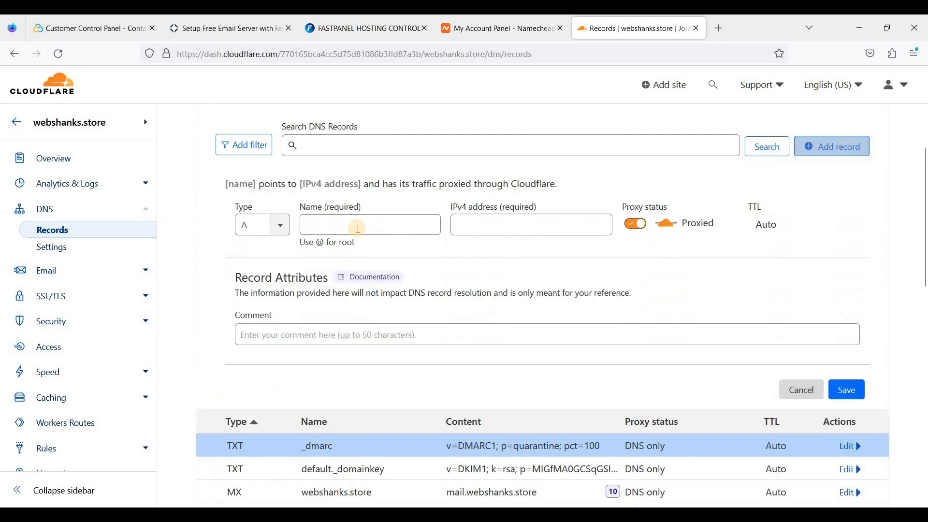
pyautogui.click(288, 226)
pyautogui.click(251, 331)
pyautogui.click(315, 224)
pyautogui.hotkey('ctrl', 'v')
pyautogui.click(227, 28)
pyautogui.moveTo(387, 365); pyautogui.dragTo(332, 362)
pyautogui.hotkey('ctrl', 'c')
pyautogui.click(633, 28)
pyautogui.click(377, 295)
pyautogui.hotkey('ctrl', 'v')
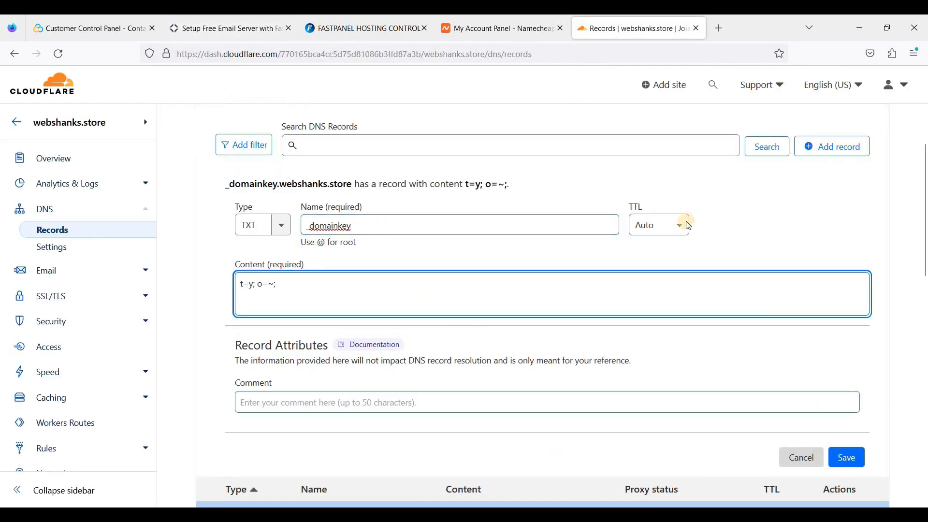
pyautogui.click(848, 456)
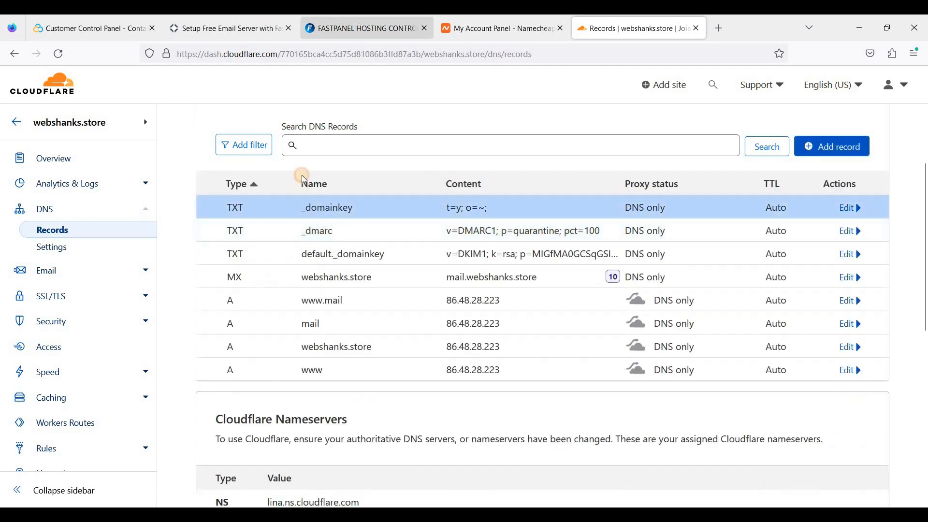
# Create a TXT record named @ holding the SPF string v=spf1 a mx ip6:… ip4:86.48.28.223 -all.
pyautogui.click(251, 28)
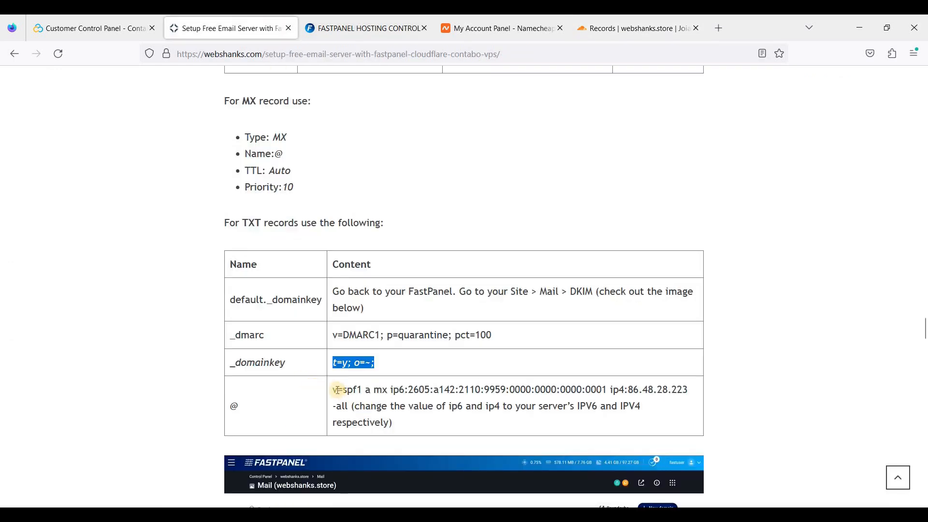
pyautogui.moveTo(335, 389); pyautogui.dragTo(394, 423)
pyautogui.click(337, 390)
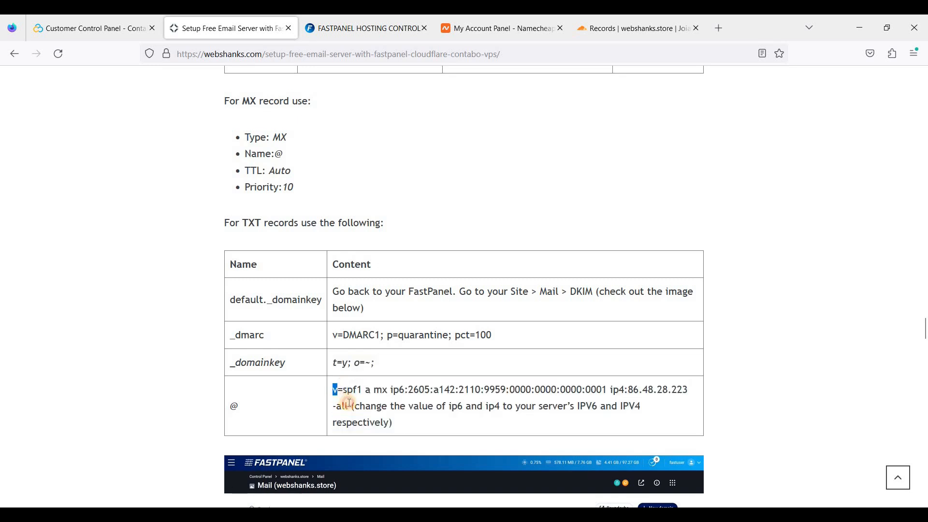
pyautogui.keyDown('shift'); pyautogui.click(346, 406); pyautogui.keyUp('shift')
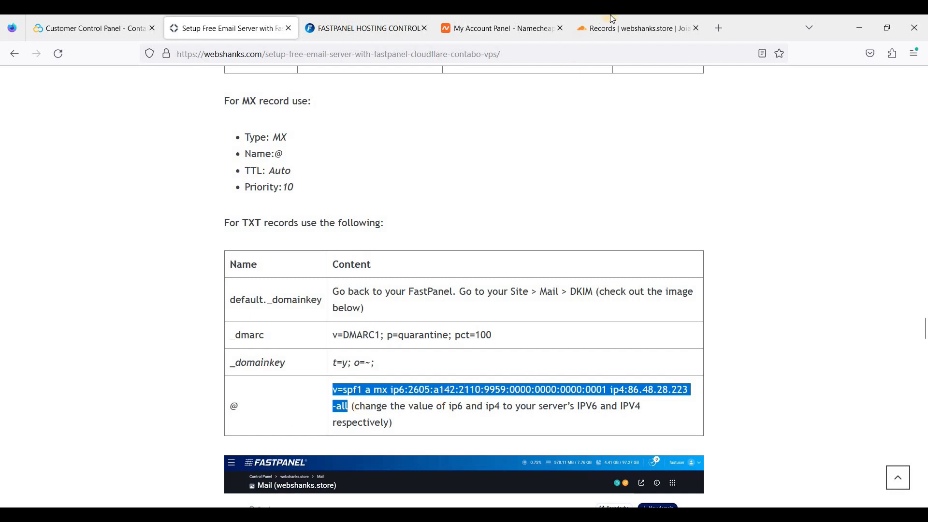
pyautogui.click(631, 24)
pyautogui.click(824, 147)
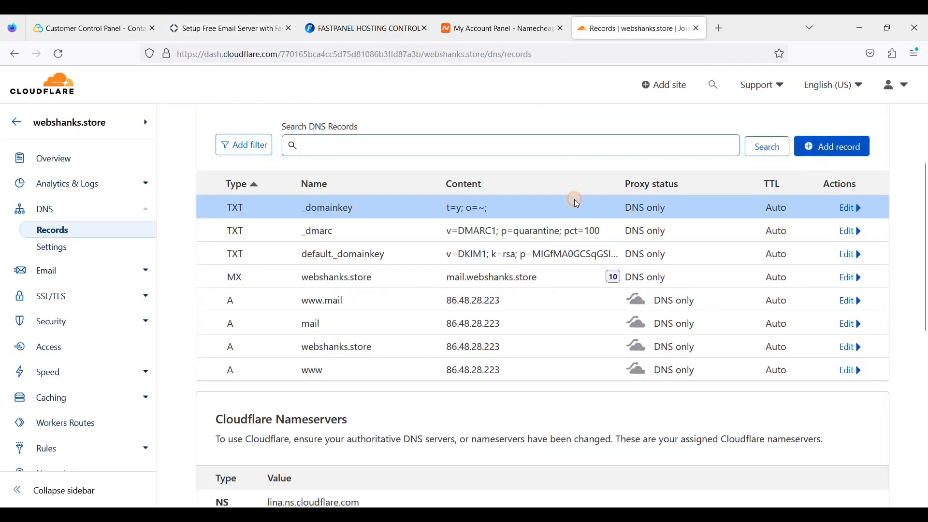
pyautogui.click(283, 225)
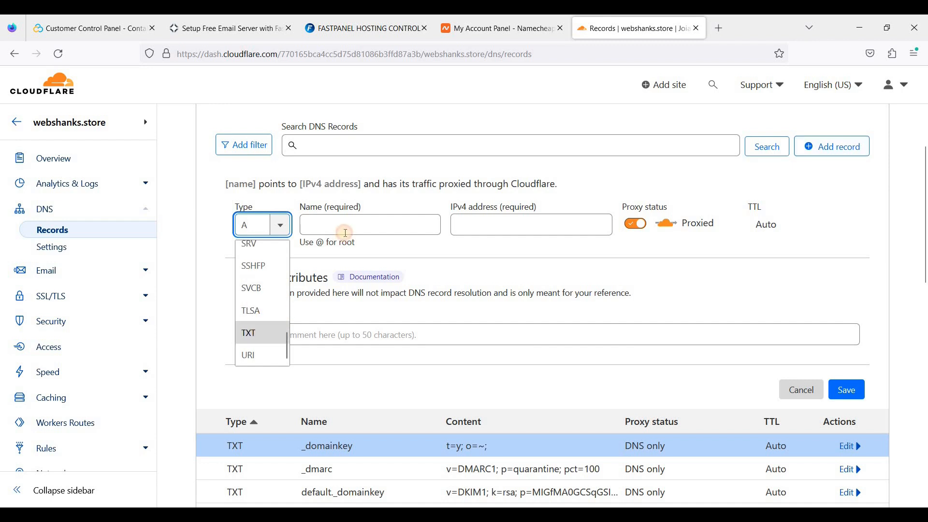
pyautogui.click(249, 332)
pyautogui.click(346, 231)
pyautogui.write('@')
pyautogui.click(336, 279)
pyautogui.hotkey('ctrl', 'v')
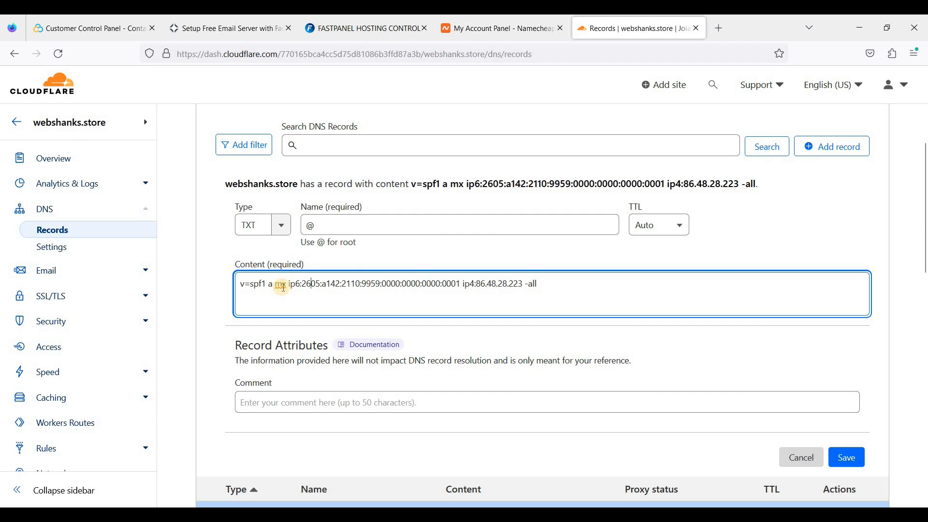
# Check the SPF value's ip6 and ip4 entries, then save the record.
pyautogui.moveTo(305, 283); pyautogui.dragTo(462, 283)
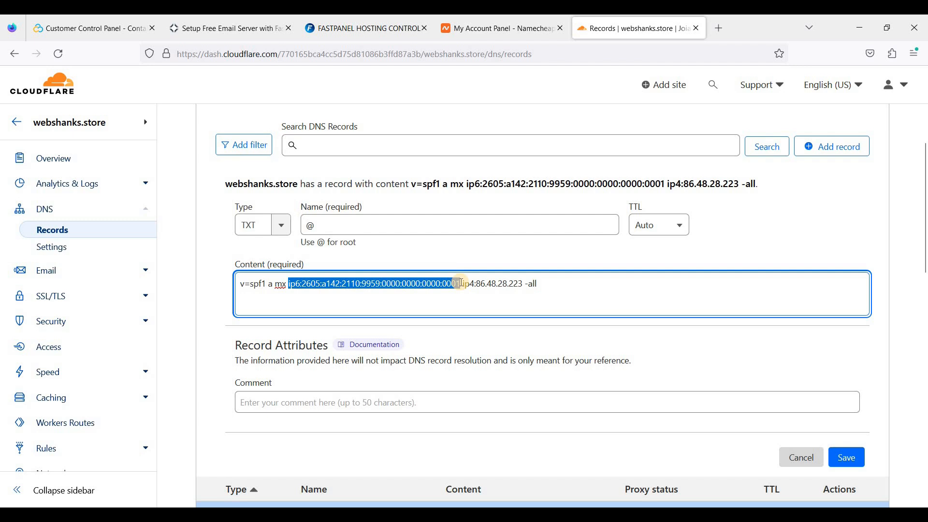
pyautogui.click(486, 286)
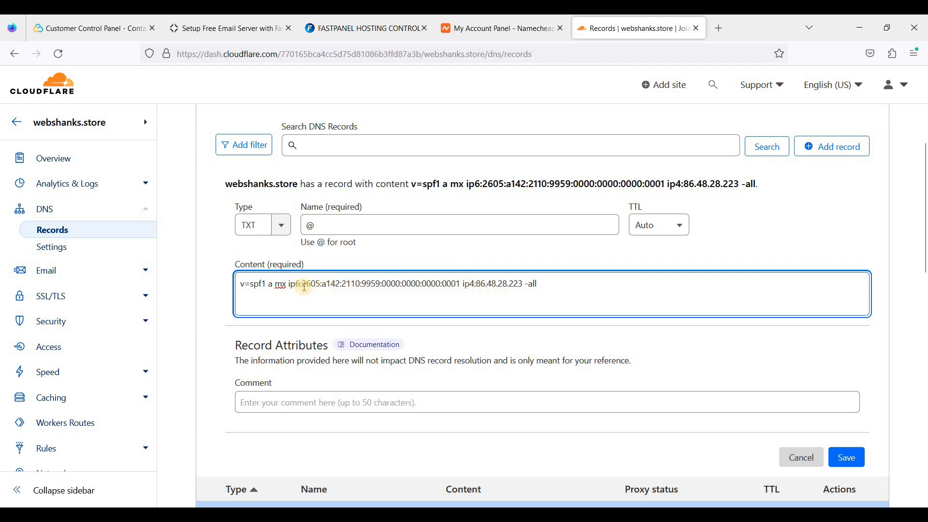
pyautogui.moveTo(291, 284); pyautogui.dragTo(459, 285)
pyautogui.click(479, 289)
pyautogui.moveTo(288, 285); pyautogui.dragTo(460, 284)
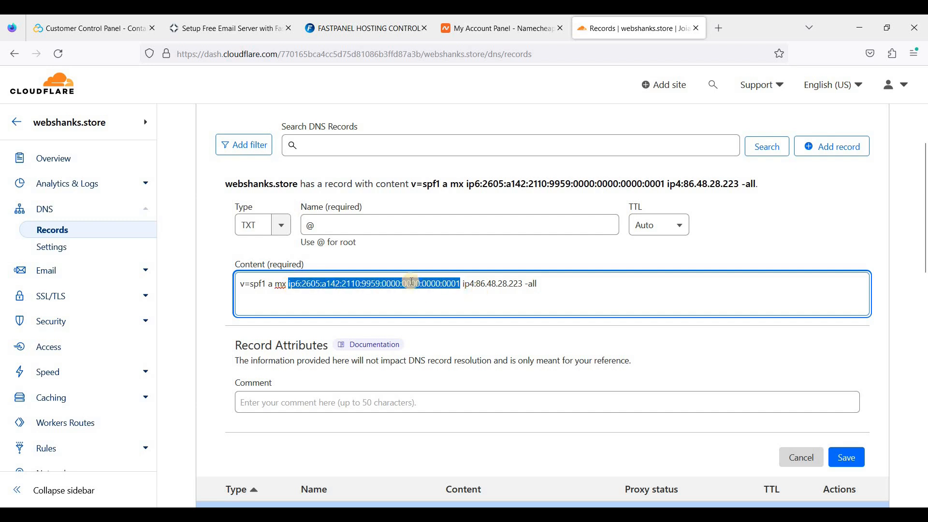
pyautogui.click(300, 283)
pyautogui.moveTo(303, 284); pyautogui.dragTo(522, 282)
pyautogui.click(475, 285)
pyautogui.click(474, 284)
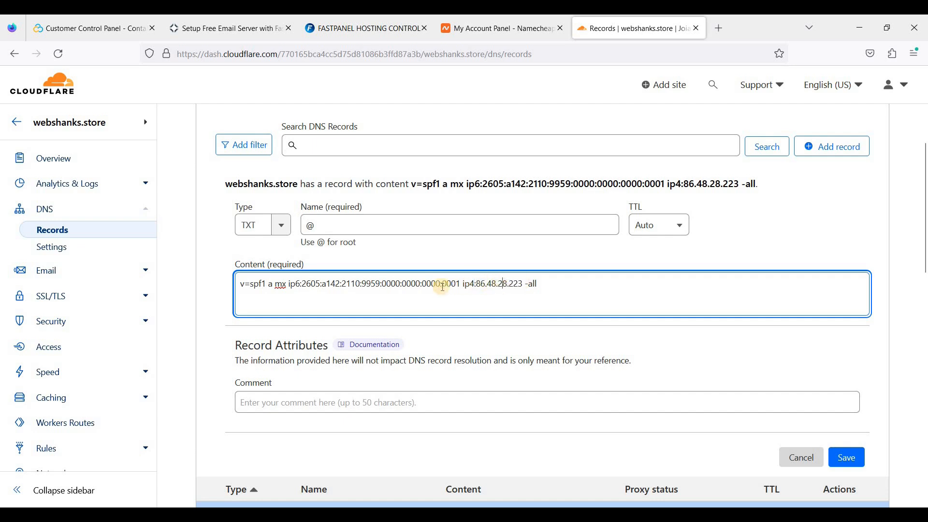
pyautogui.click(849, 461)
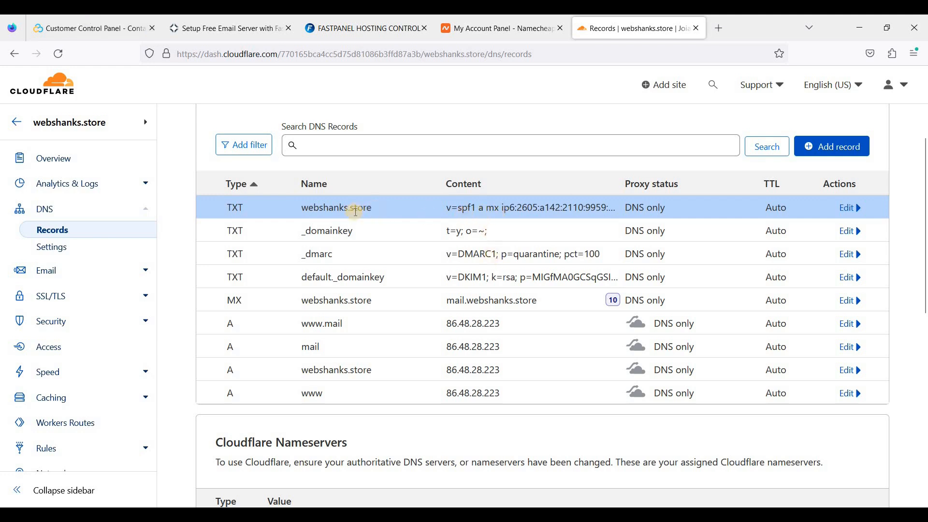
# Check Contabo's reverse DNS addresses and open the Cloudflare SPF TXT record for editing.
pyautogui.click(95, 28)
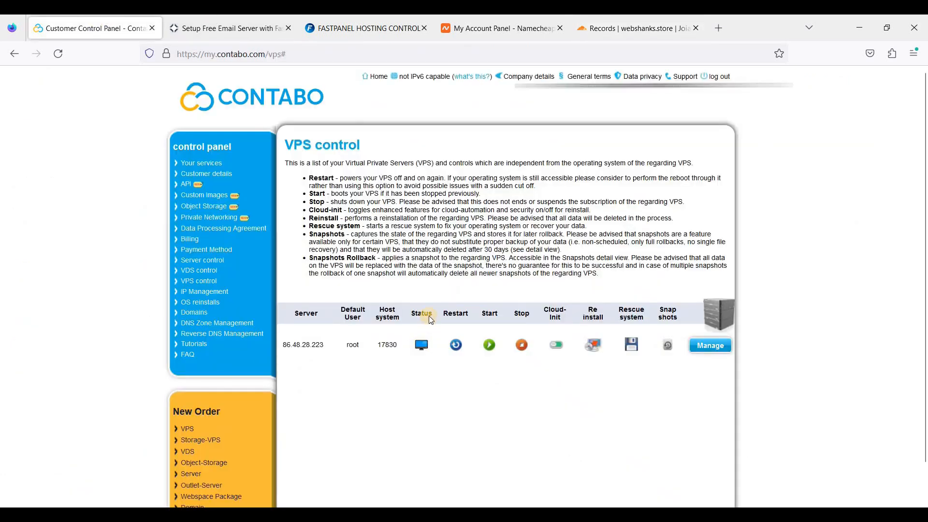
pyautogui.scroll(-1, 428, 320)
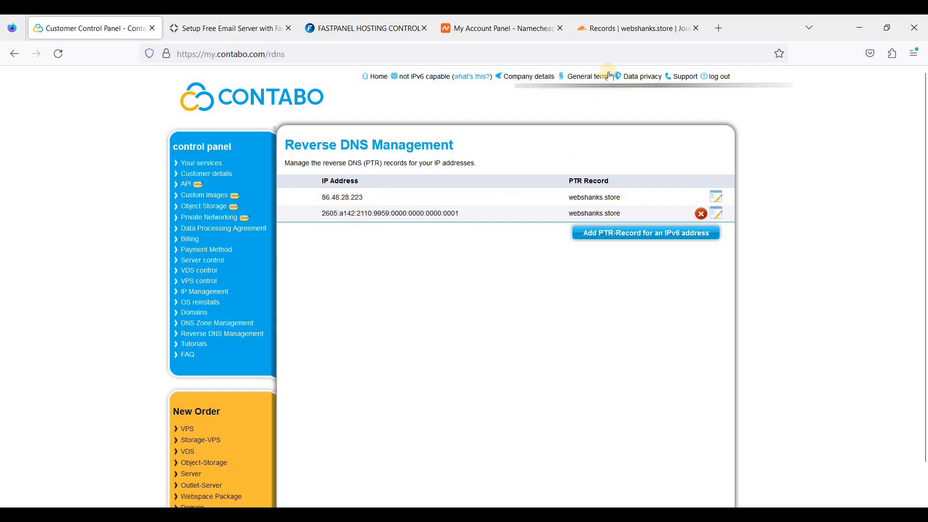
pyautogui.click(604, 30)
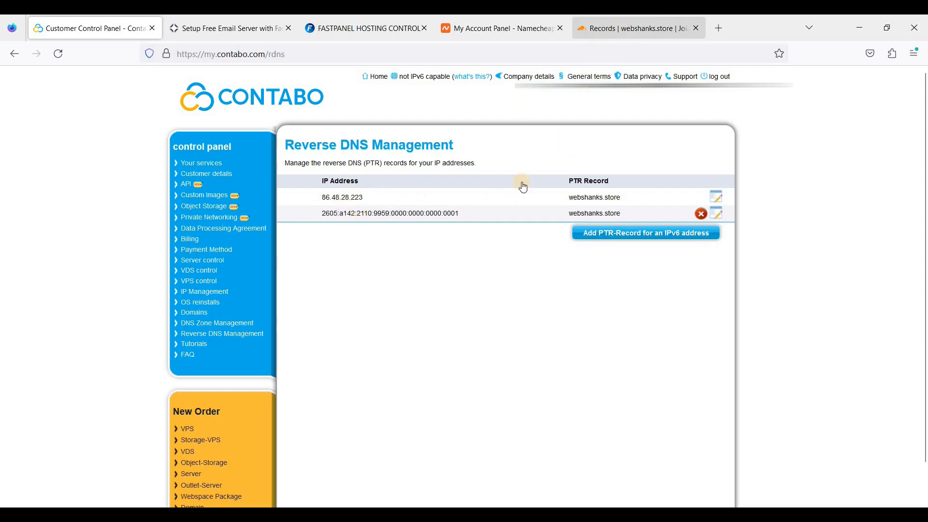
pyautogui.click(847, 207)
pyautogui.click(295, 308)
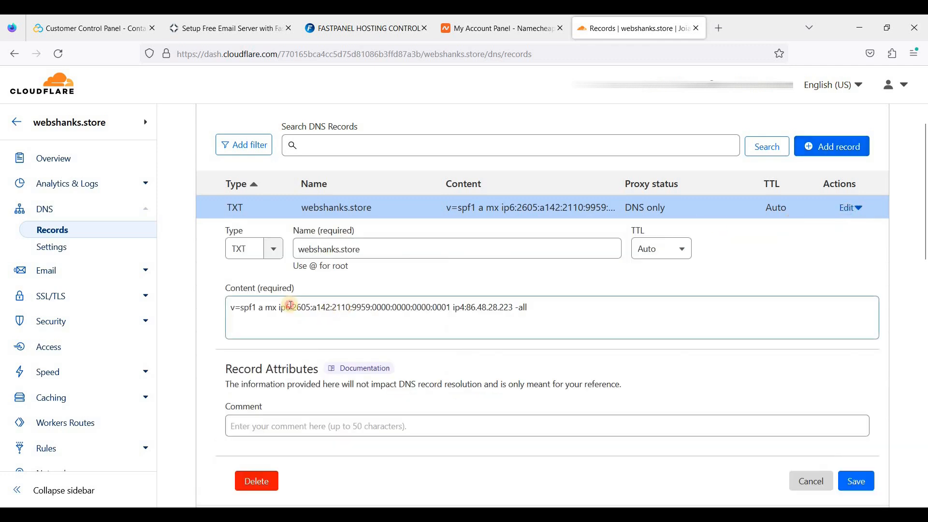
# Compare the server's IPv4 and IPv6 with the SPF record content, then save the record.
pyautogui.click(80, 24)
pyautogui.click(626, 19)
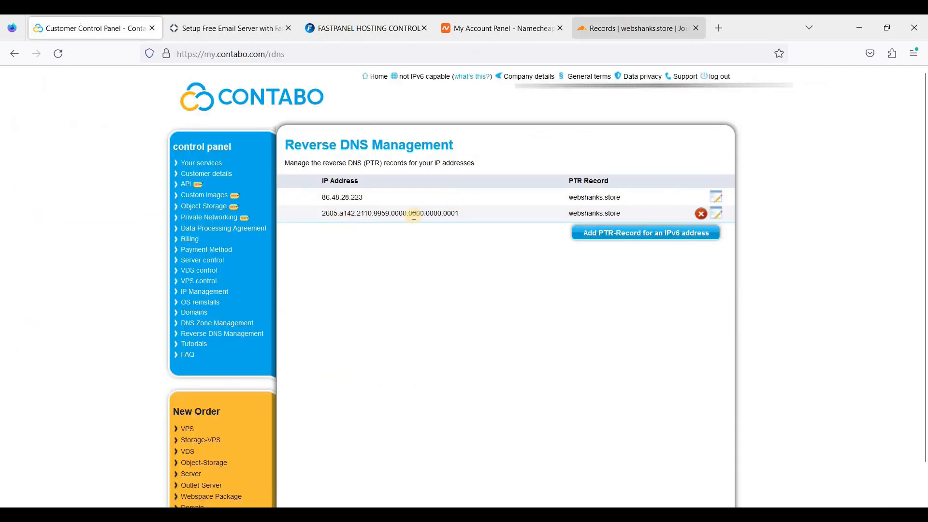
pyautogui.click(120, 18)
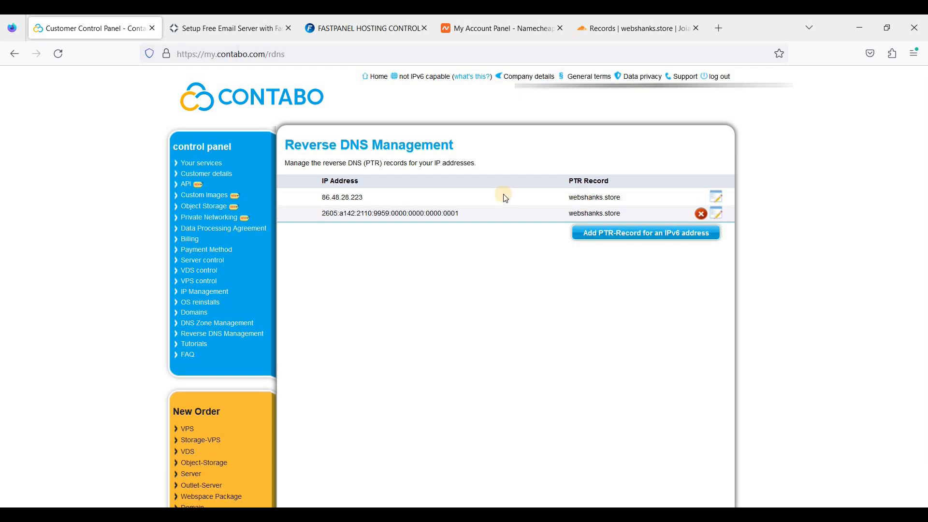
pyautogui.click(651, 19)
pyautogui.click(856, 480)
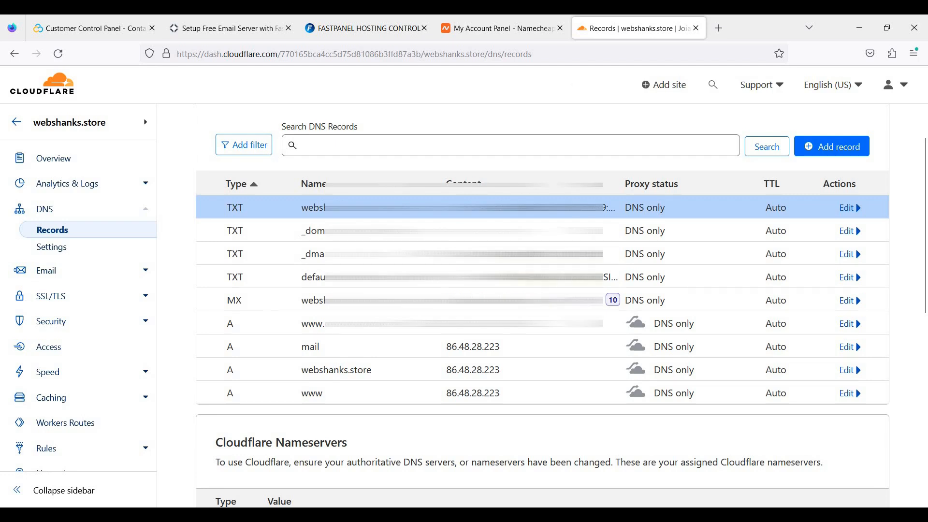
# Close the DKIM details in FastPanel and show the webshanks.store mailboxes.
pyautogui.click(383, 28)
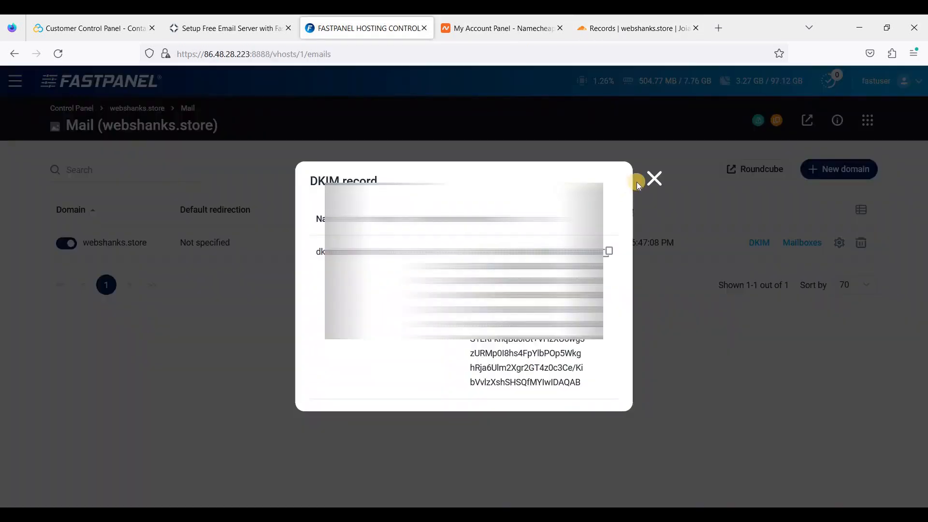
pyautogui.click(655, 178)
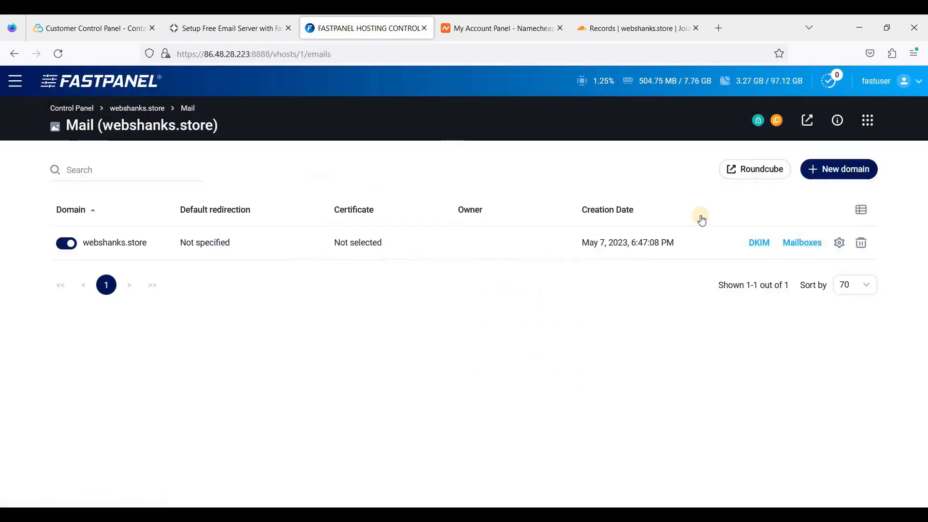
pyautogui.click(802, 243)
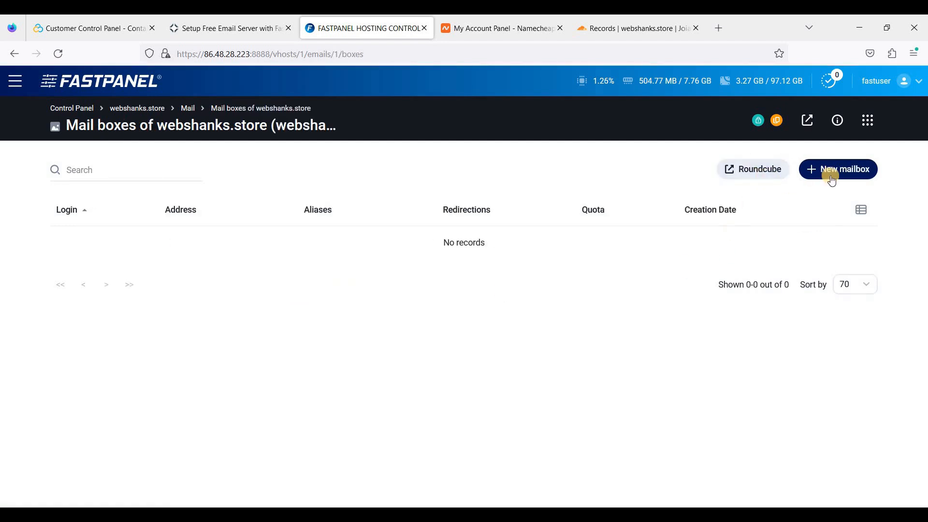
# Create mailbox 'admin' with a generated, copied password and unlimited quota.
pyautogui.click(830, 179)
pyautogui.click(147, 188)
pyautogui.write('admin')
pyautogui.click(259, 222)
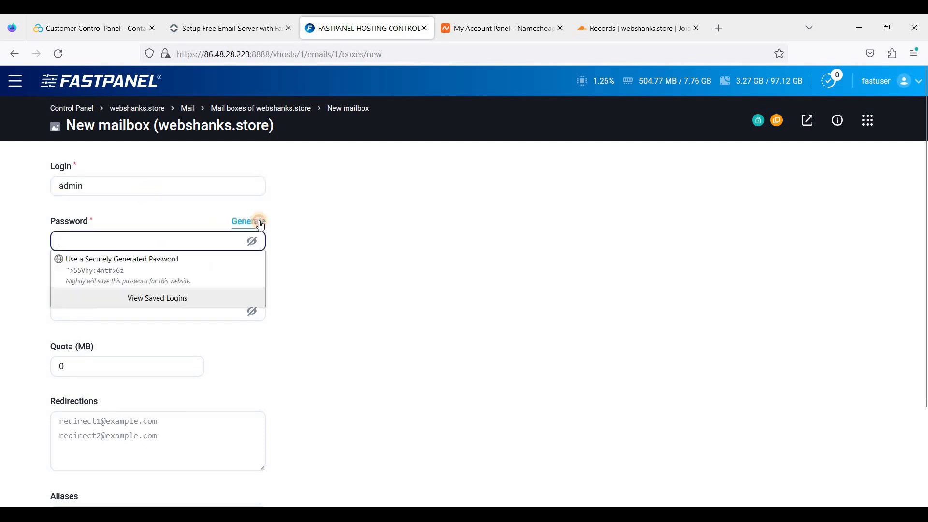
pyautogui.moveTo(129, 241); pyautogui.dragTo(26, 236)
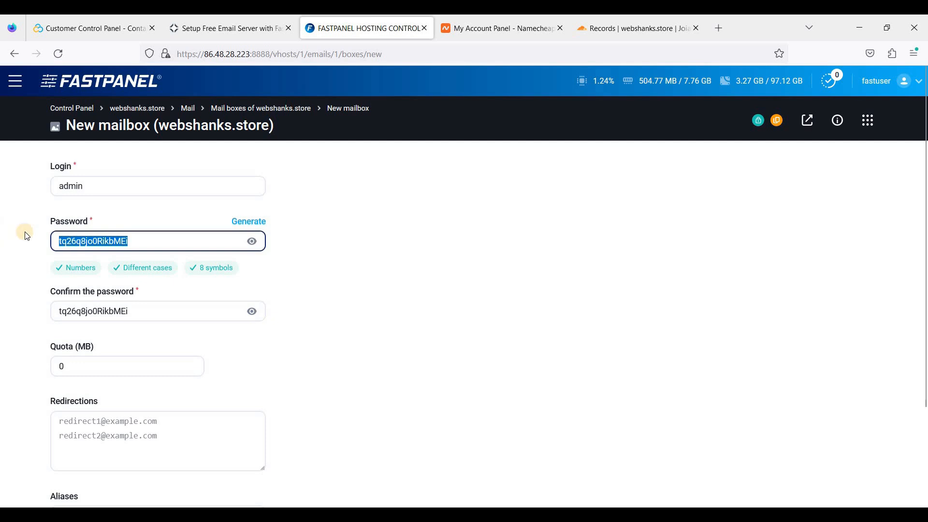
pyautogui.scroll(-1, 156, 237)
pyautogui.scroll(-2, 155, 237)
pyautogui.click(96, 244)
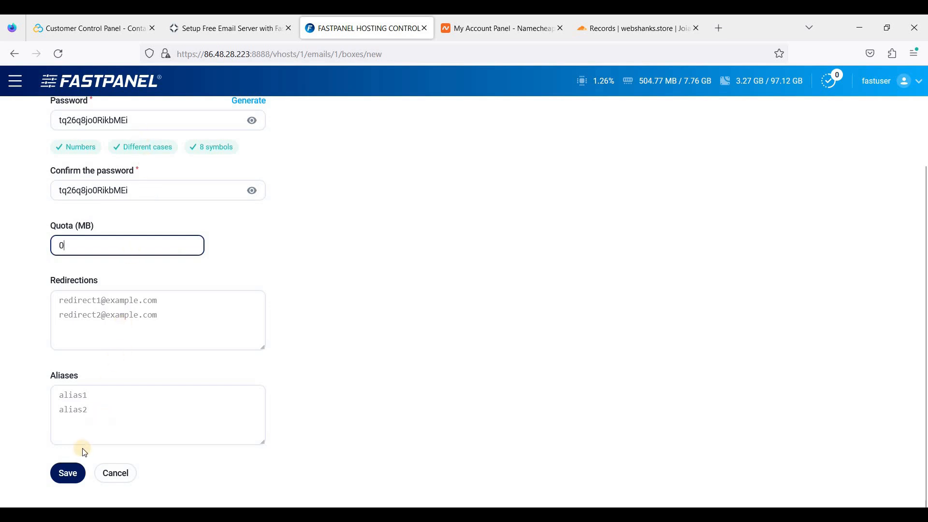
pyautogui.click(68, 473)
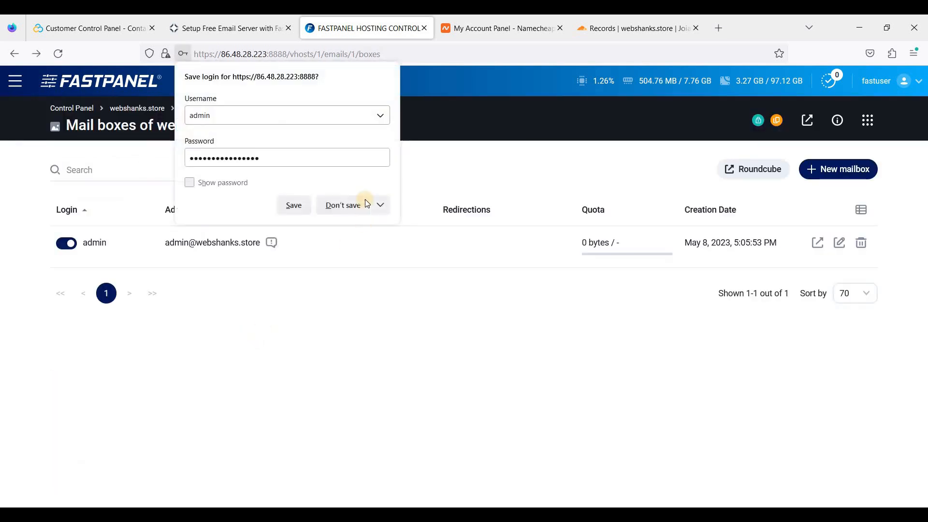
# Decline Firefox's save-login prompt for the admin mailbox, then go back to FastPanel's mailbox list.
pyautogui.click(339, 205)
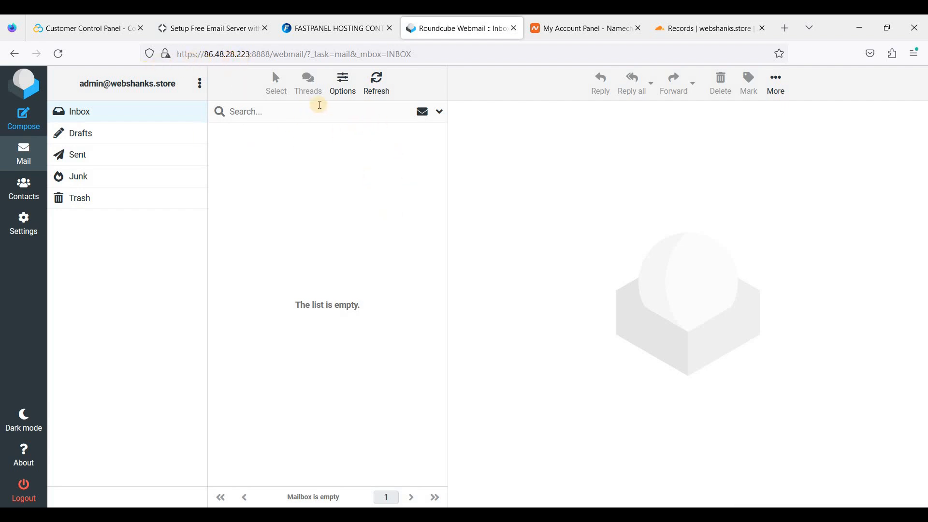
pyautogui.click(356, 29)
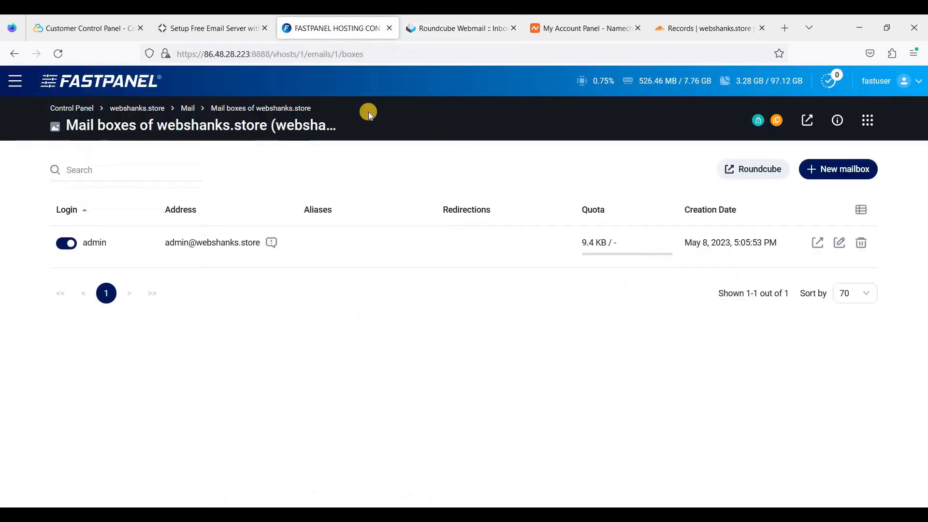
# Add webshanks.store under Settings > Main > Panel addresses and save it.
pyautogui.click(15, 81)
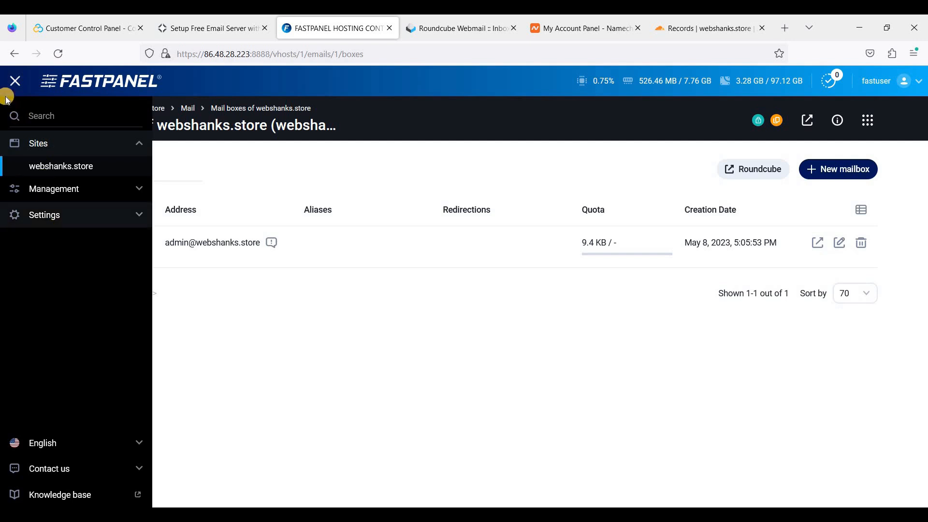
pyautogui.click(61, 218)
pyautogui.click(48, 225)
pyautogui.click(174, 221)
pyautogui.click(515, 208)
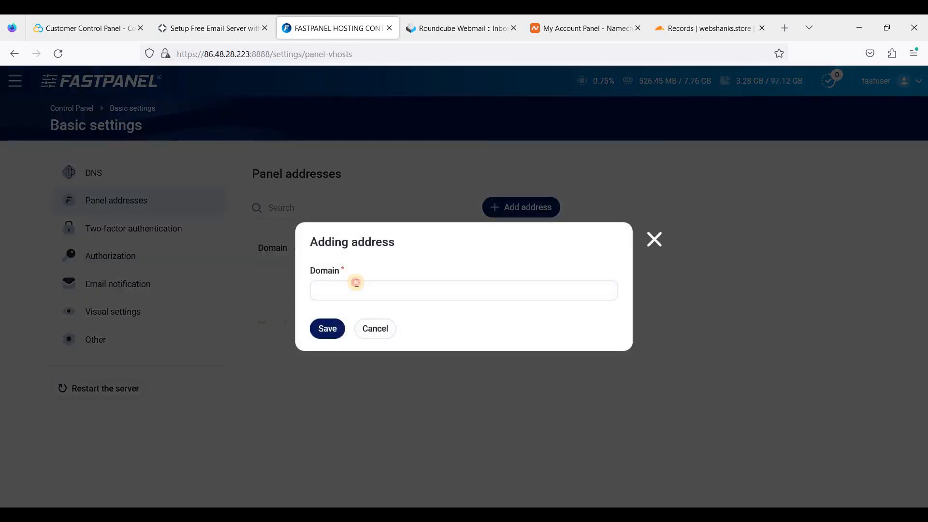
pyautogui.click(356, 284)
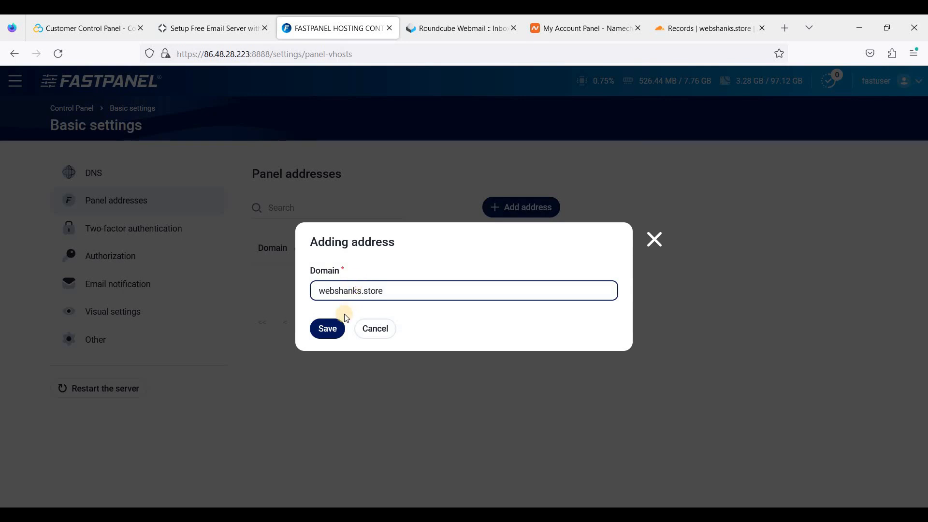
pyautogui.click(328, 331)
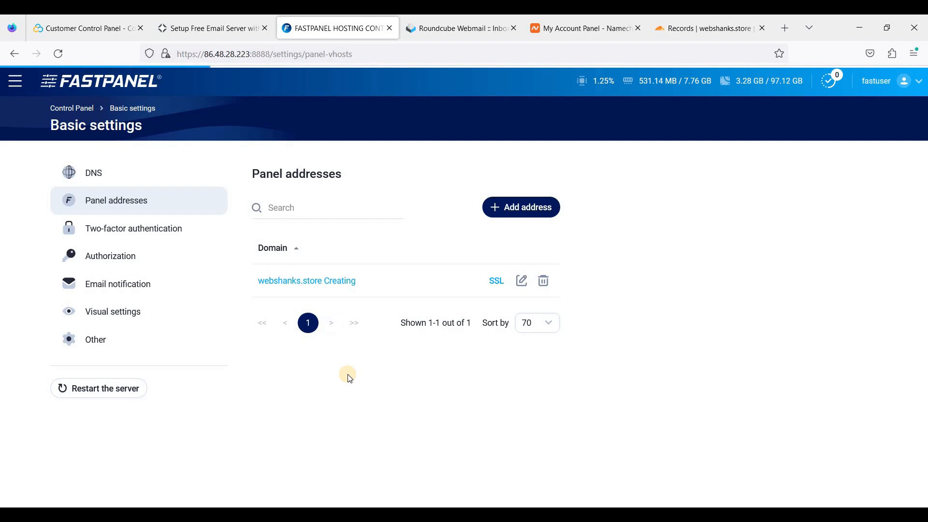
# Give the webshanks.store panel address a Let's Encrypt SSL certificate.
pyautogui.click(498, 288)
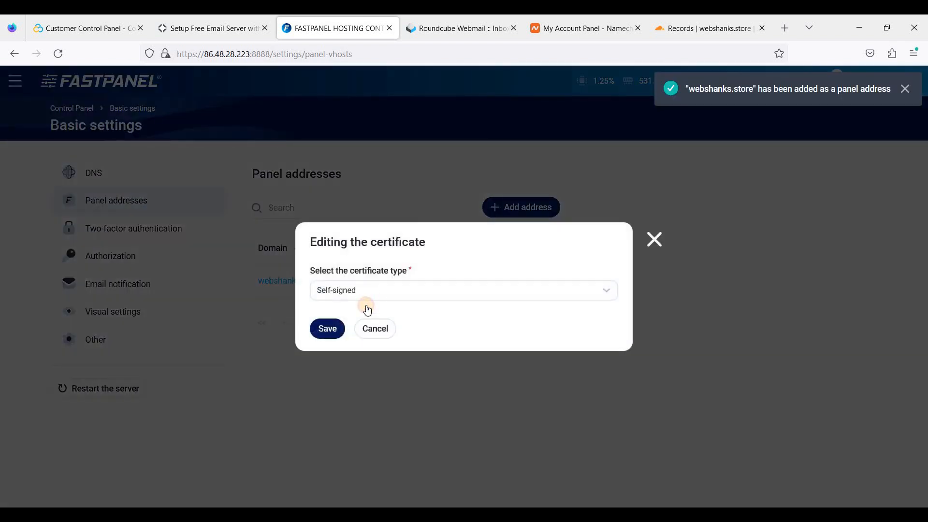
pyautogui.click(364, 293)
pyautogui.click(354, 370)
pyautogui.click(328, 330)
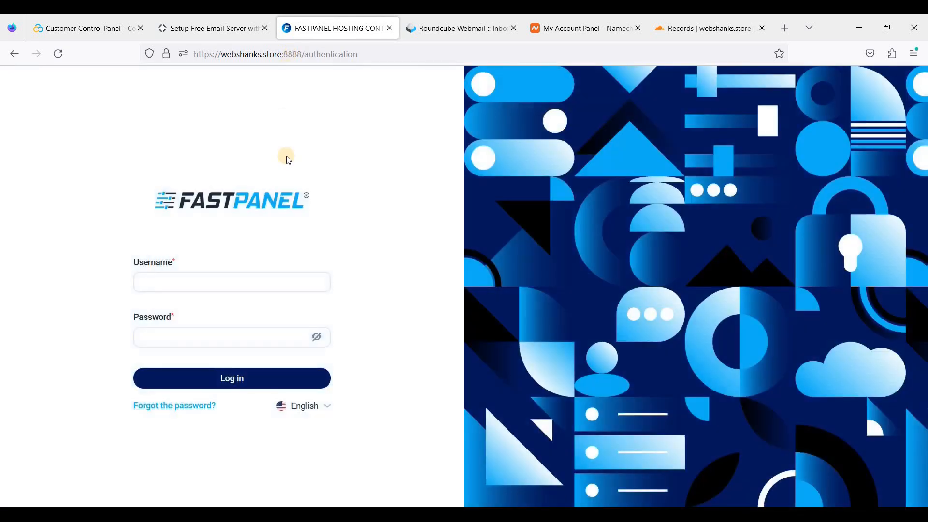
# Log in at webshanks.store:8888 with the username and saved password, declining Firefox's save prompt.
pyautogui.click(188, 276)
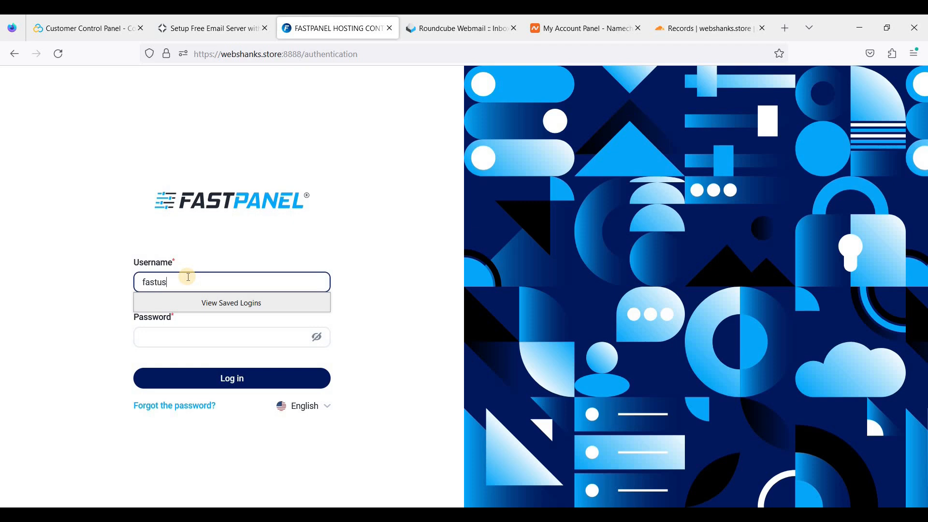
pyautogui.click(176, 330)
pyautogui.hotkey('ctrl', 'v')
pyautogui.click(249, 381)
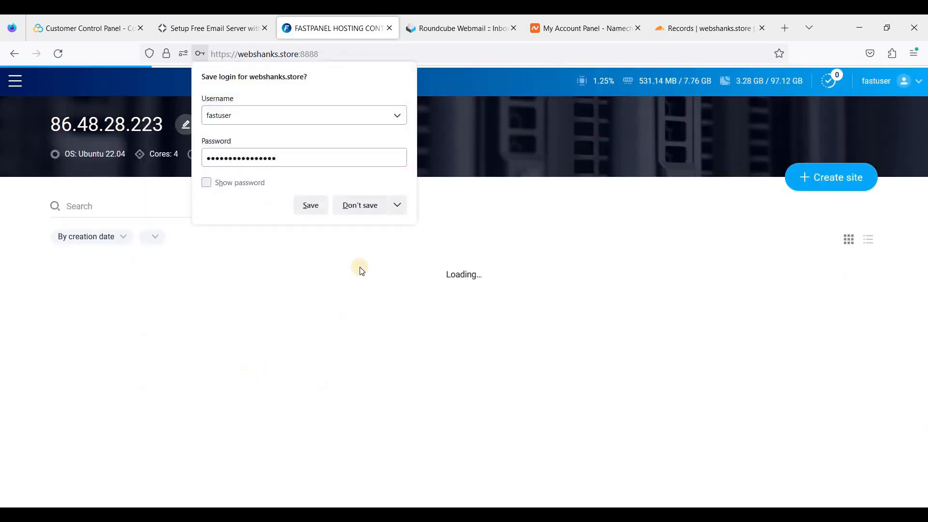
pyautogui.click(360, 205)
# Open the webshanks.store site card's Mail > Mailboxes and autologin to Roundcube as admin.
pyautogui.moveTo(331, 333)
pyautogui.click(309, 316)
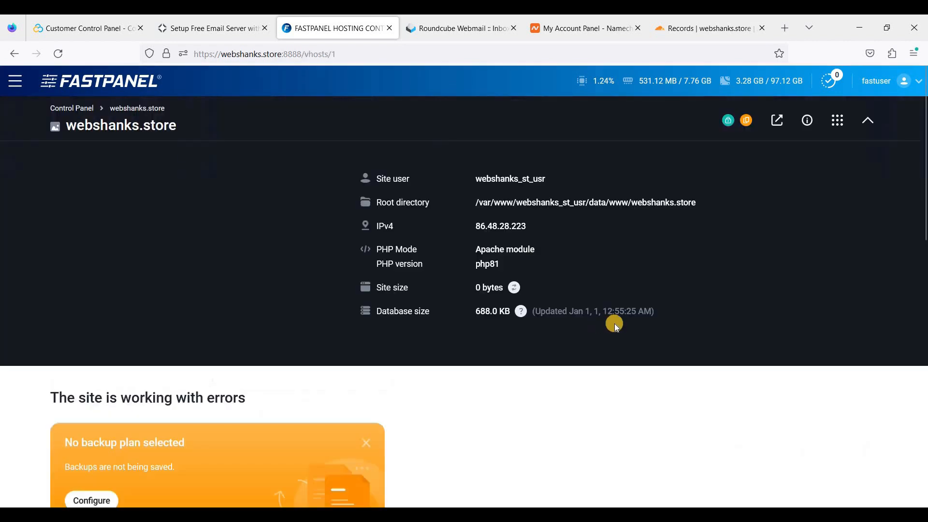
pyautogui.scroll(-5, 616, 328)
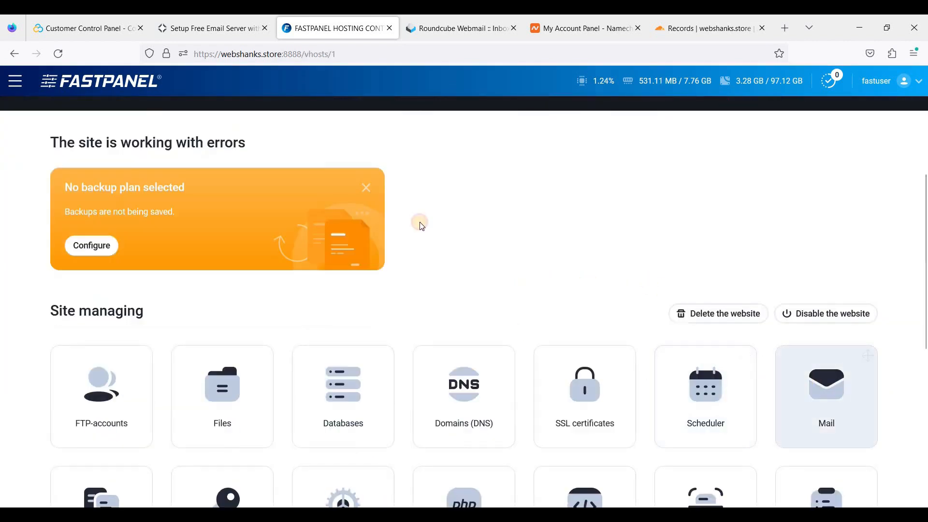
pyautogui.click(816, 386)
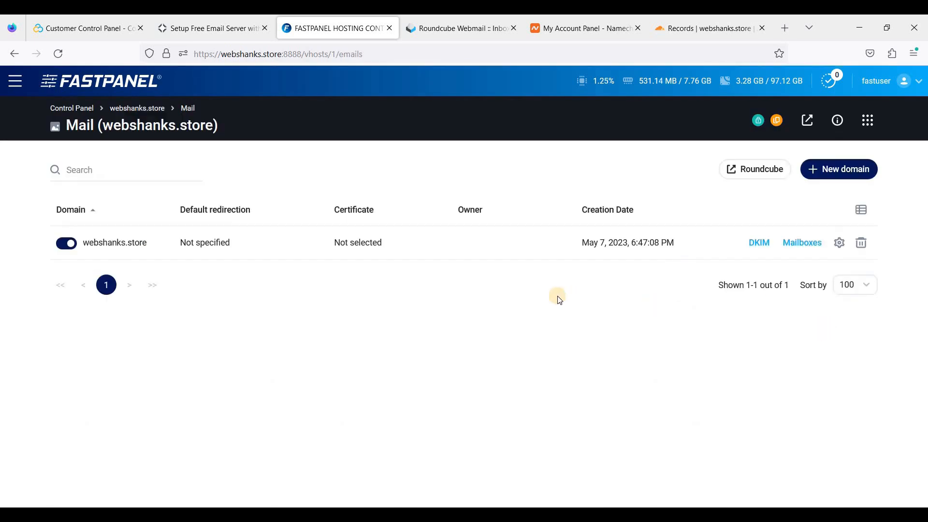
pyautogui.click(797, 254)
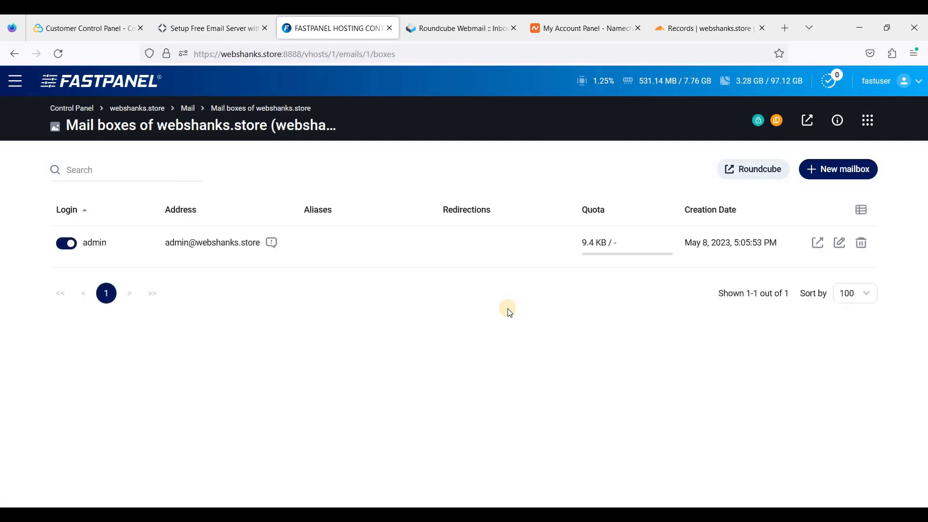
pyautogui.click(817, 251)
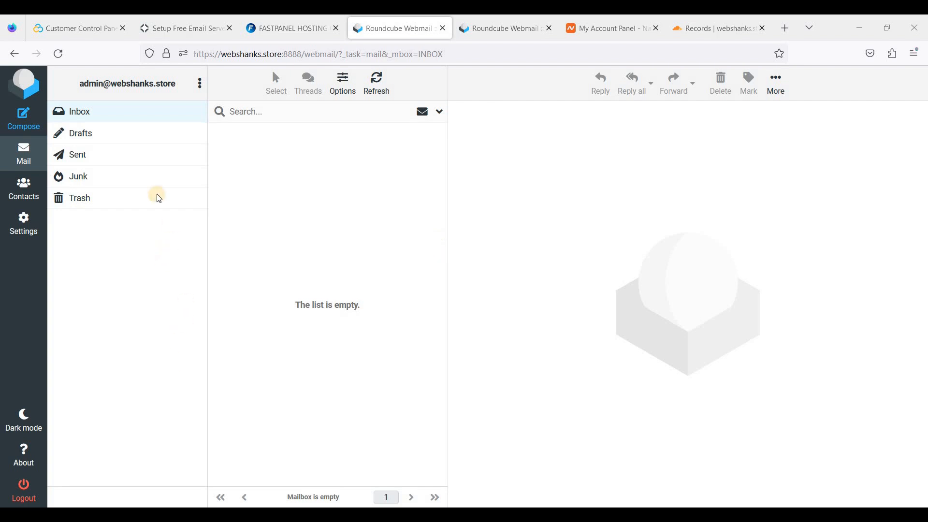
# Compose a new email to the Gmail recipient and paste the template text into the body.
pyautogui.click(34, 129)
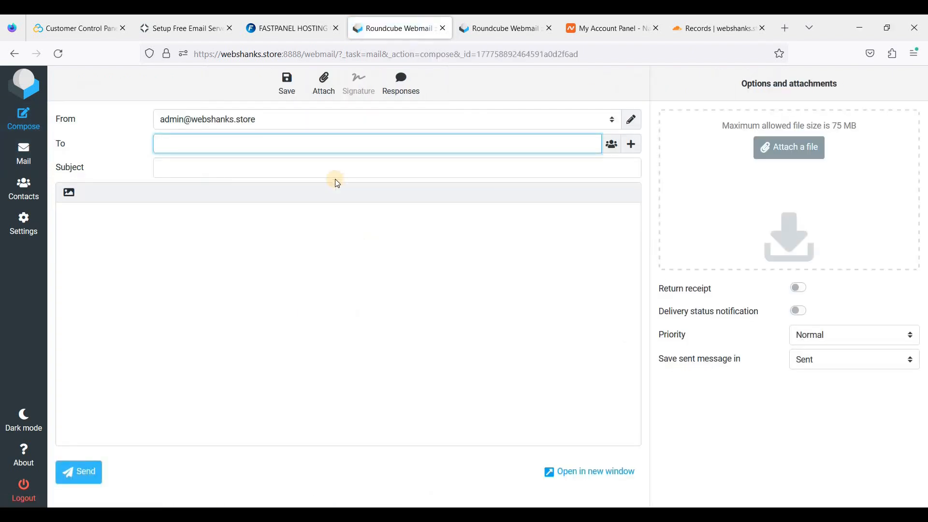
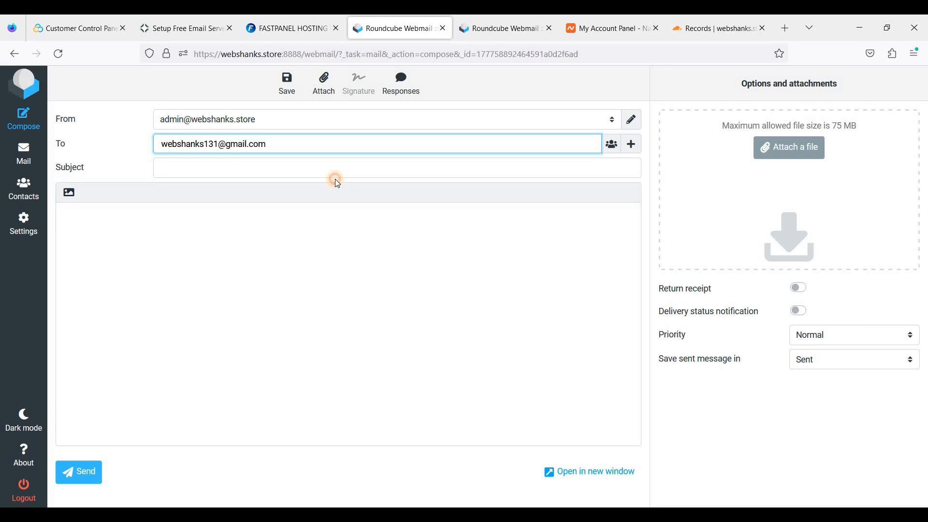
pyautogui.click(337, 183)
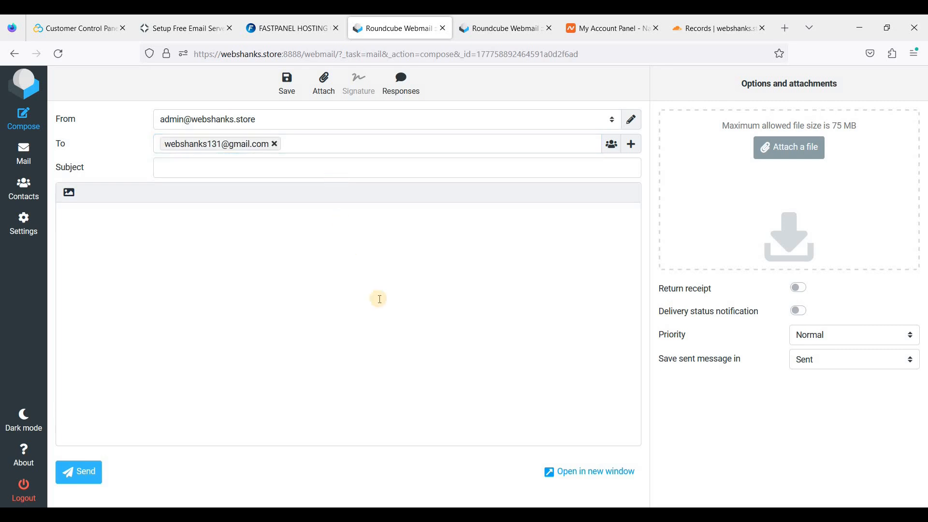
pyautogui.hotkey('alt', 'Tab')
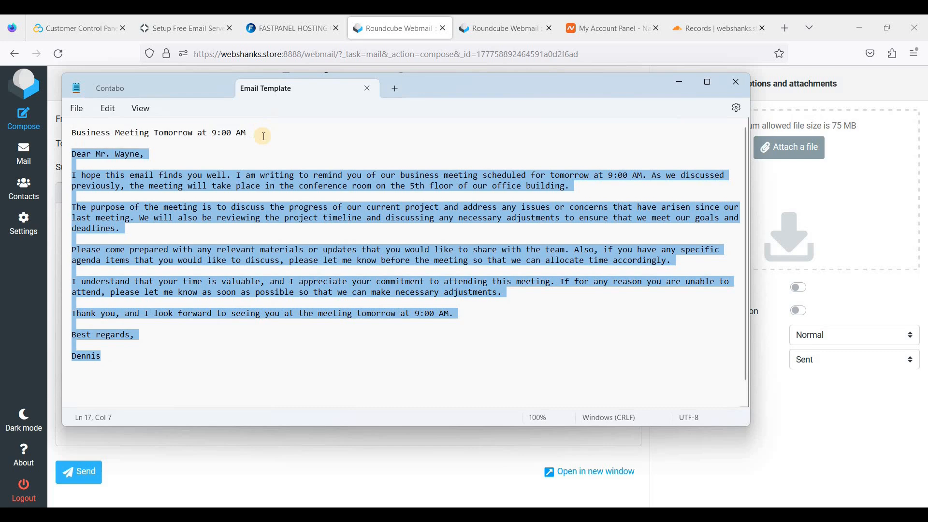
pyautogui.hotkey('alt', 'Tab')
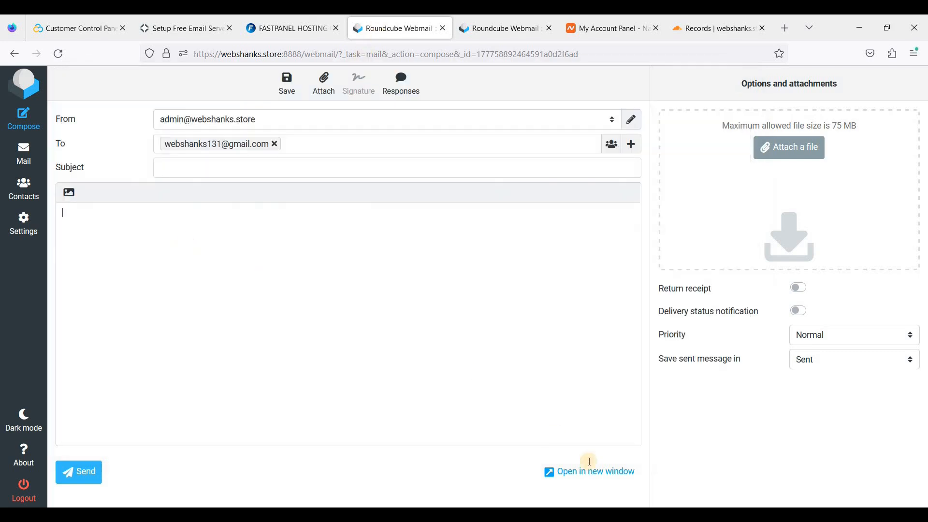
pyautogui.click(255, 213)
pyautogui.write('Dear Mr. Wayne,  I hope this email finds you well. I am writing to remind you of our business meeting scheduled for tomorrow at 9:00 AM. As we discussed previously, the meeting will take place in the conference room on the 5th floor of our office building.  The purpose of the meeting is to discuss the progress of our current project and address any issues or concerns that have arisen since our last meeting. We will also be reviewing the project timeline and discussing any necessary adjustments to ensure that we meet our goals and deadlines.  Please come prepared with any relevant materials or updates that you would like to share with the team. Also, if you have any specific agenda items that you would like to discuss, please let me know before the meeting so that we can allocate time accordingly.  I understand that your time is valuable, and I appreciate your commitment to attending this meeting. If for any reason you are unable to attend, please let me know as soon as possible so that we can make necessary adjustments.  Thank you, and I look forward to seeing you at the meeting tomorrow at 9:00 AM.  Best regards,  Dennis')
# Paste the subject 'Business Meeting Tomorrow at 9:00 AM', send the email, and open a new tab.
pyautogui.hotkey('alt', 'Tab')
pyautogui.moveTo(255, 132); pyautogui.dragTo(58, 123)
pyautogui.hotkey('ctrl', 'c')
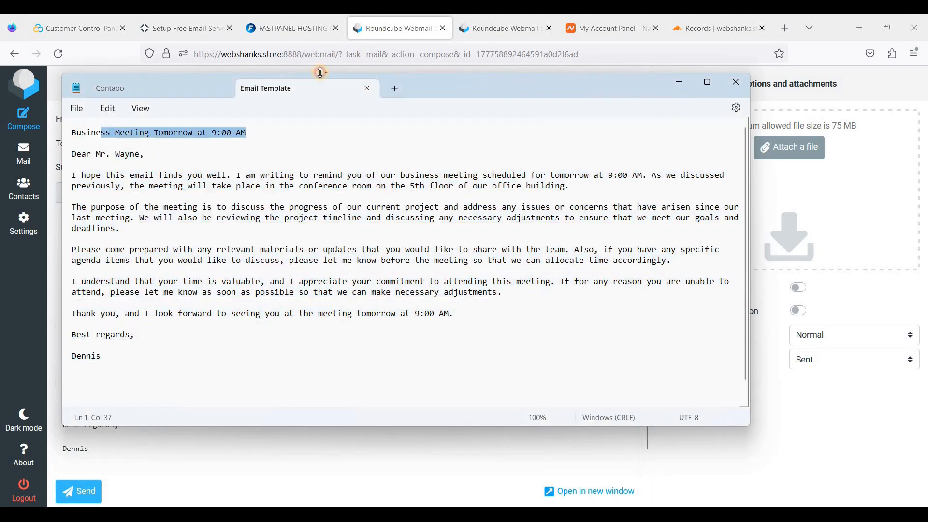
pyautogui.click(404, 28)
pyautogui.click(235, 171)
pyautogui.hotkey('ctrl', 'v')
pyautogui.click(283, 272)
pyautogui.click(87, 496)
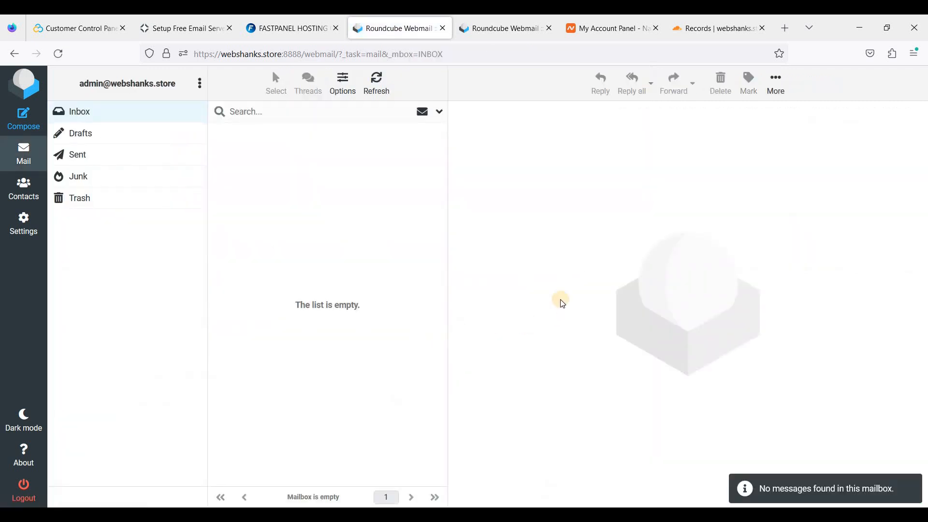
pyautogui.click(787, 30)
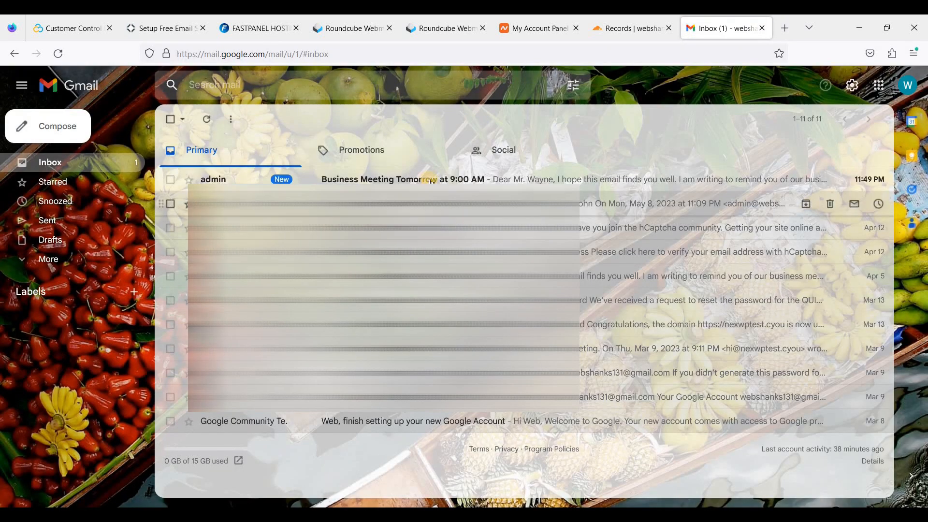
# In Gmail, reply 'Thank you! I will be there!' to the meeting email, then return to Roundcube.
pyautogui.click(430, 180)
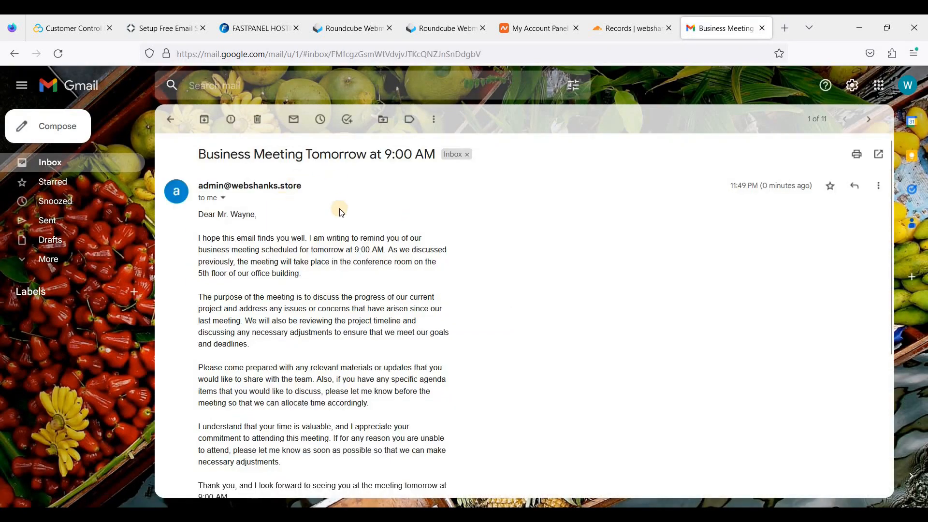
pyautogui.scroll(-5, 333, 232)
pyautogui.scroll(5, 373, 212)
pyautogui.scroll(-5, 294, 281)
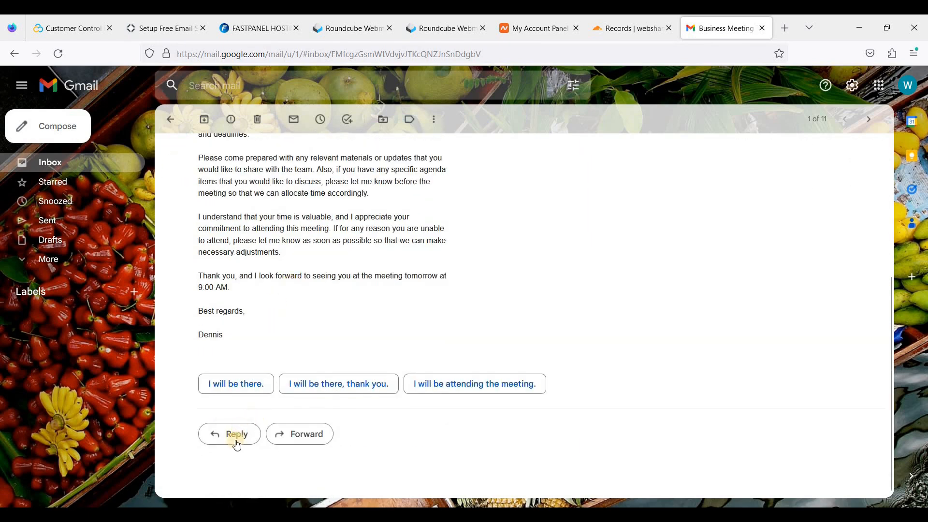
pyautogui.click(232, 433)
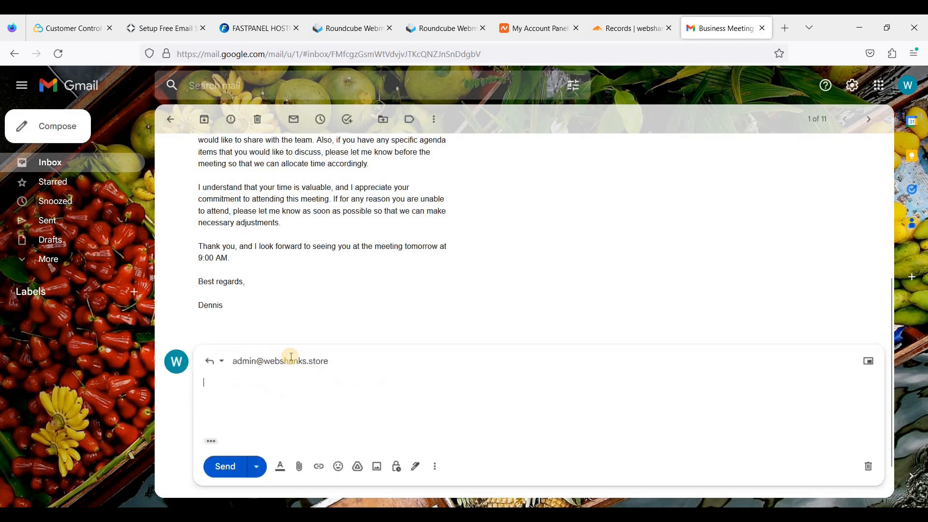
pyautogui.moveTo(291, 358)
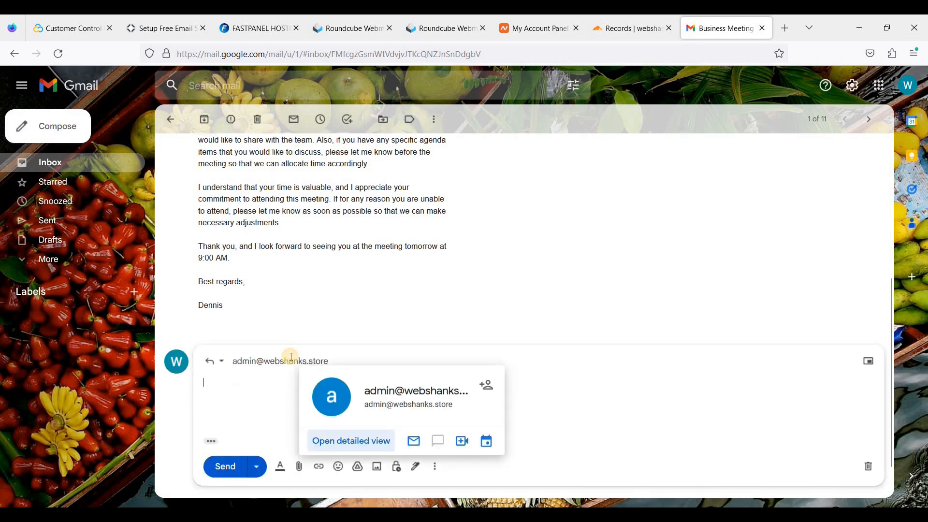
pyautogui.write('Thank you! I will be there!')
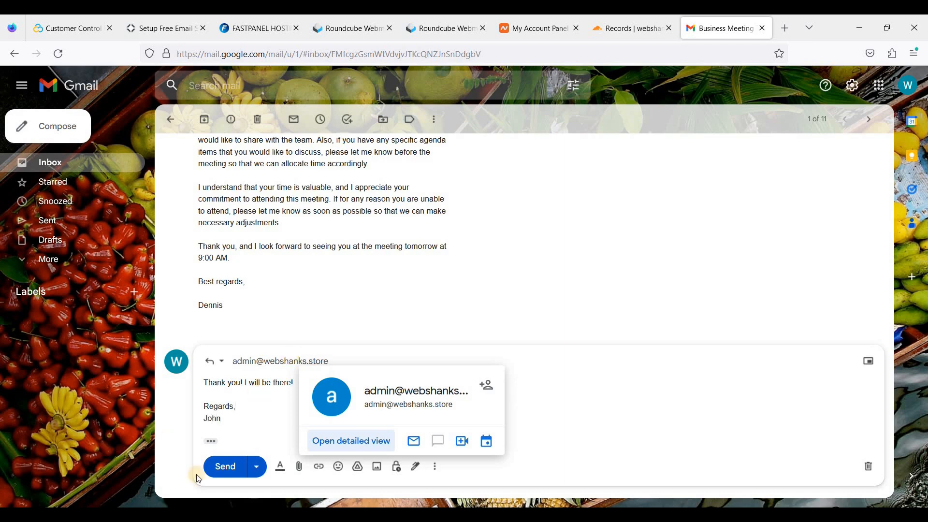
pyautogui.click(220, 466)
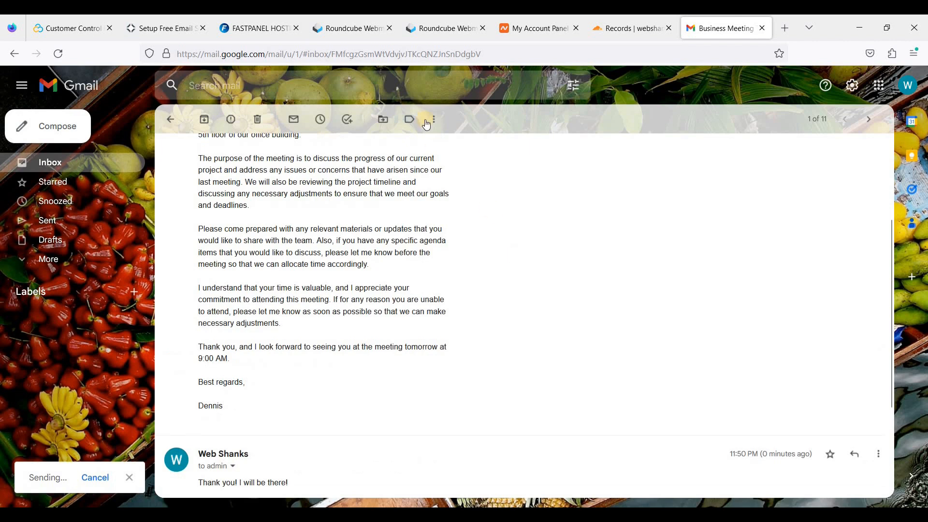
pyautogui.click(370, 24)
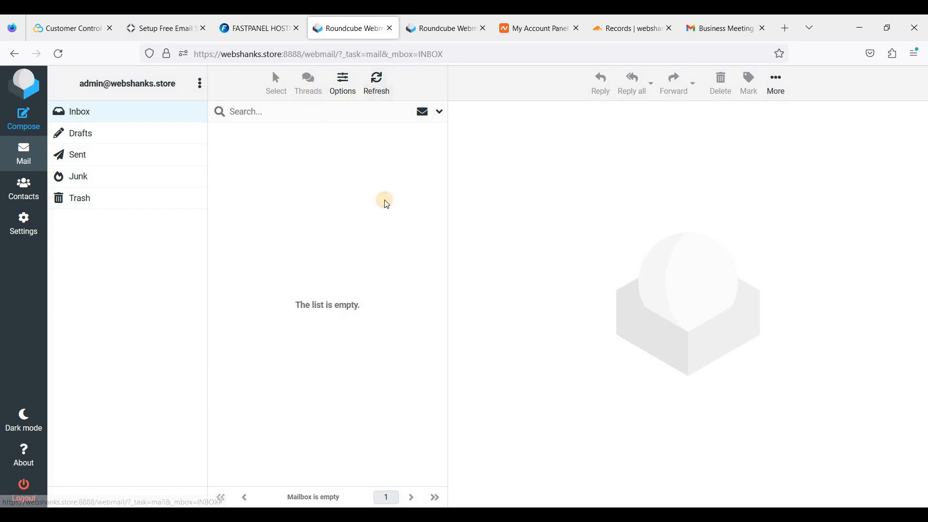
# Refresh Roundcube until the 'Re: Business Meeting Tomorrow at 9:00 AM' reply arrives, read it, then open mail-tester.com.
pyautogui.click(384, 100)
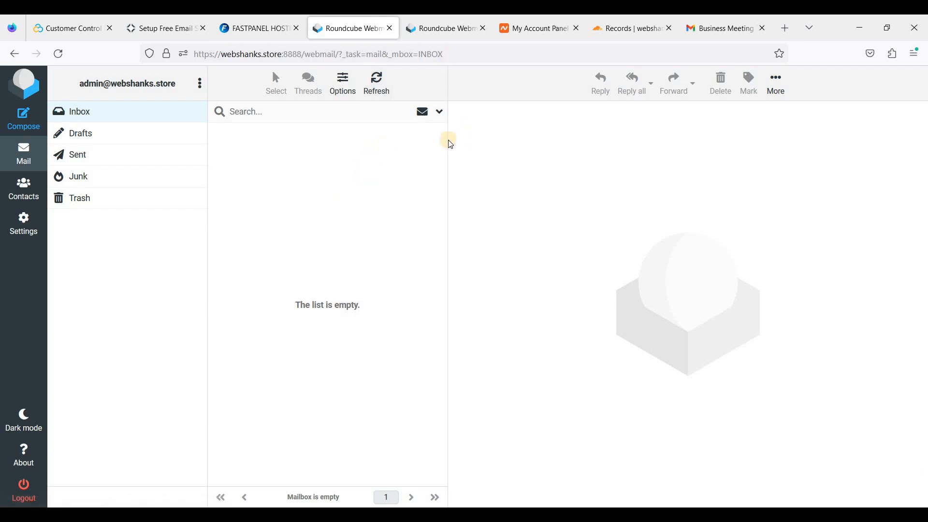
pyautogui.click(374, 91)
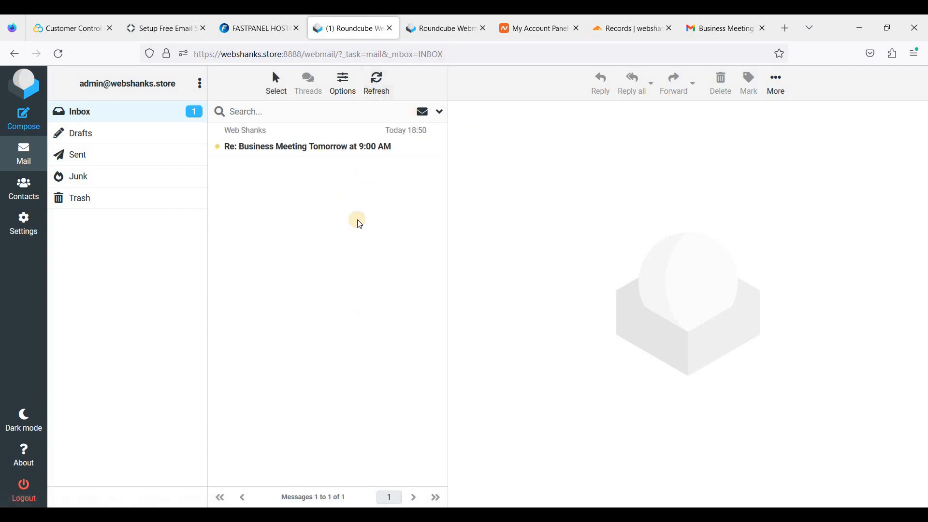
pyautogui.click(343, 148)
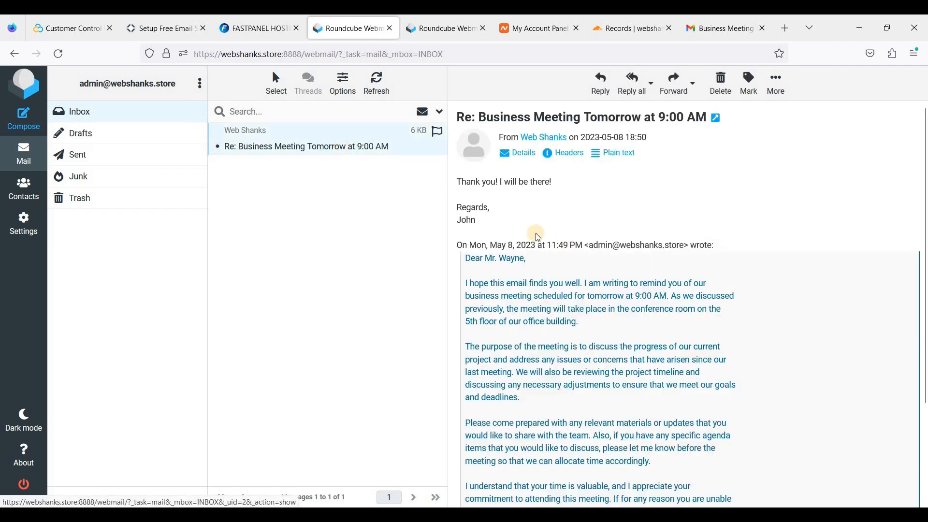
pyautogui.scroll(-3, 517, 204)
pyautogui.scroll(3, 529, 221)
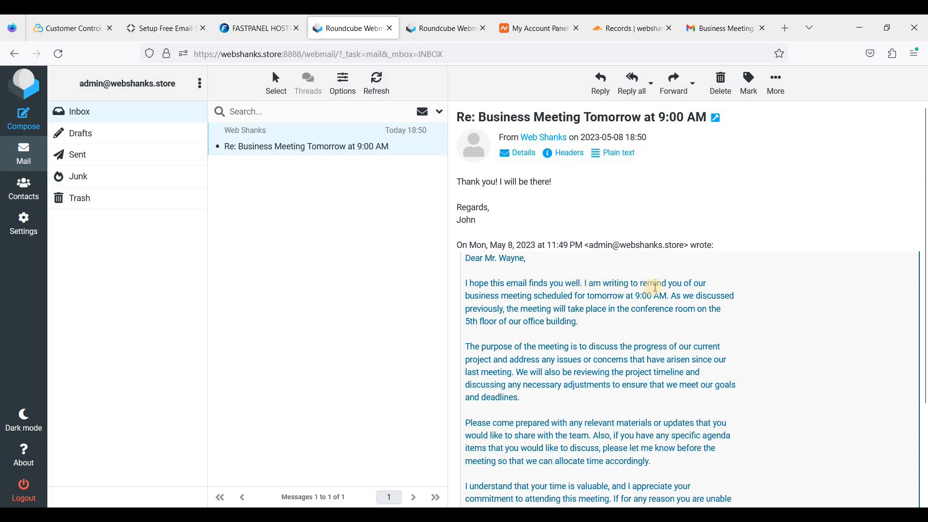
pyautogui.click(795, 30)
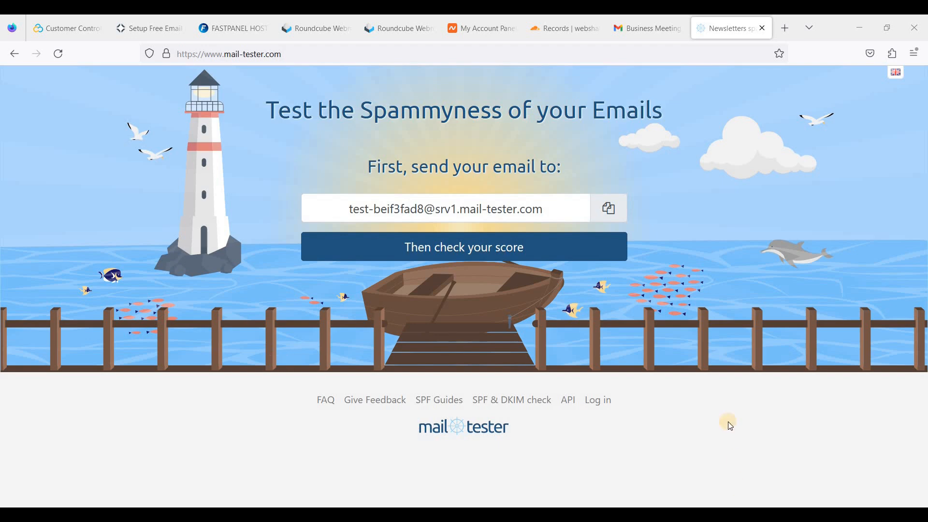
# Copy mail-tester's generated test address and start a new message in Roundcube.
pyautogui.click(613, 207)
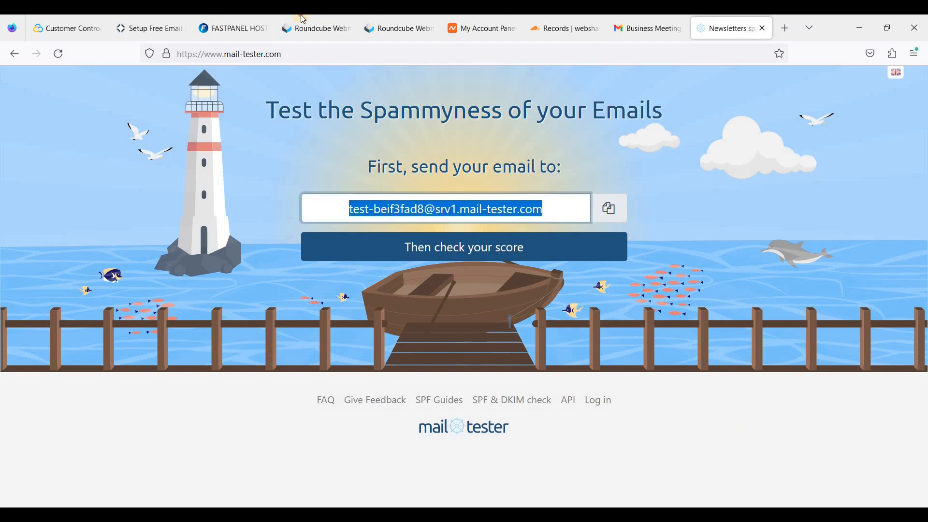
pyautogui.click(313, 28)
pyautogui.click(23, 118)
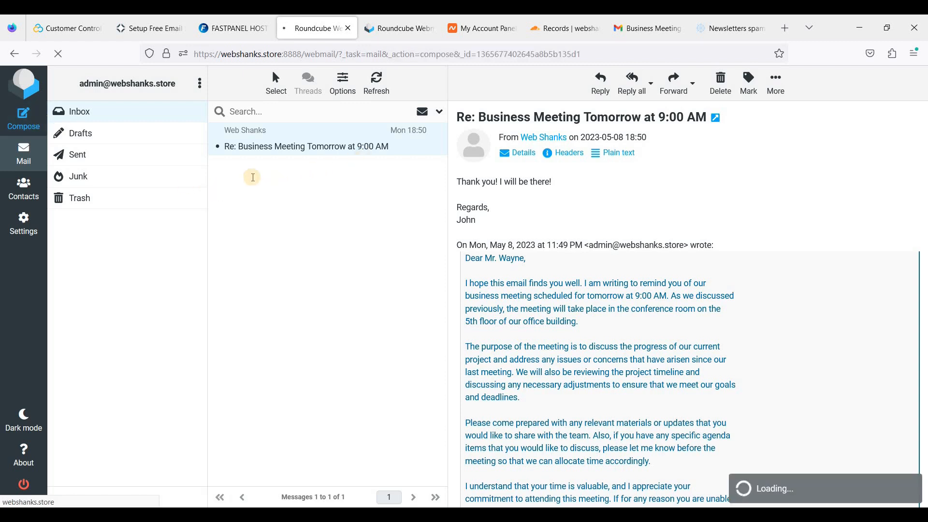
# Address a new email to the mail-tester test address with subject 'Business Meeting Tomorrow at 9:00 AM'.
pyautogui.hotkey('ctrl', 'v')
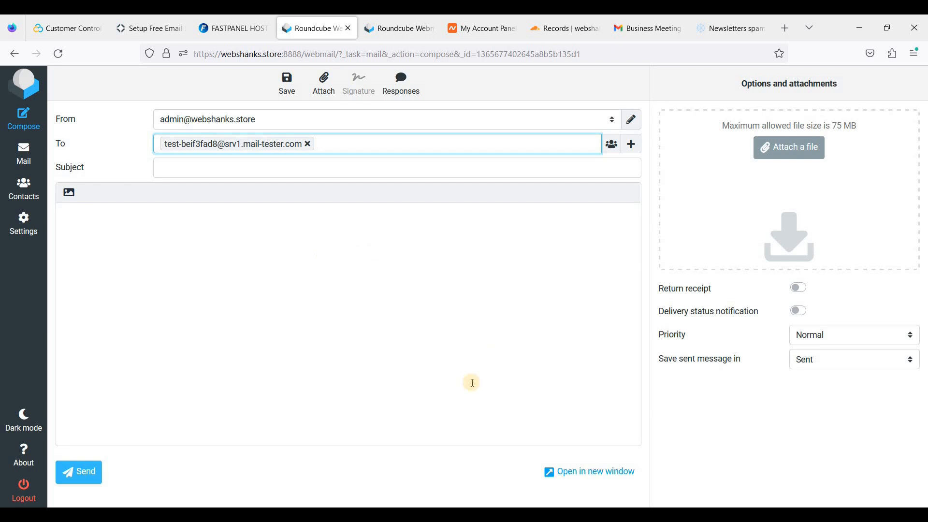
pyautogui.click(361, 162)
pyautogui.press('Tab')
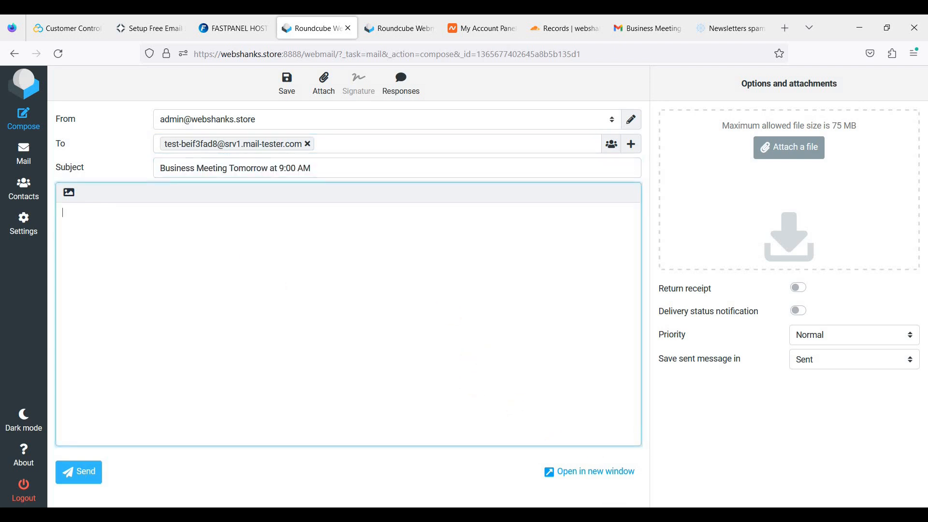
# Paste the full meeting template body from Notepad and send the message.
pyautogui.hotkey('alt', 'Tab')
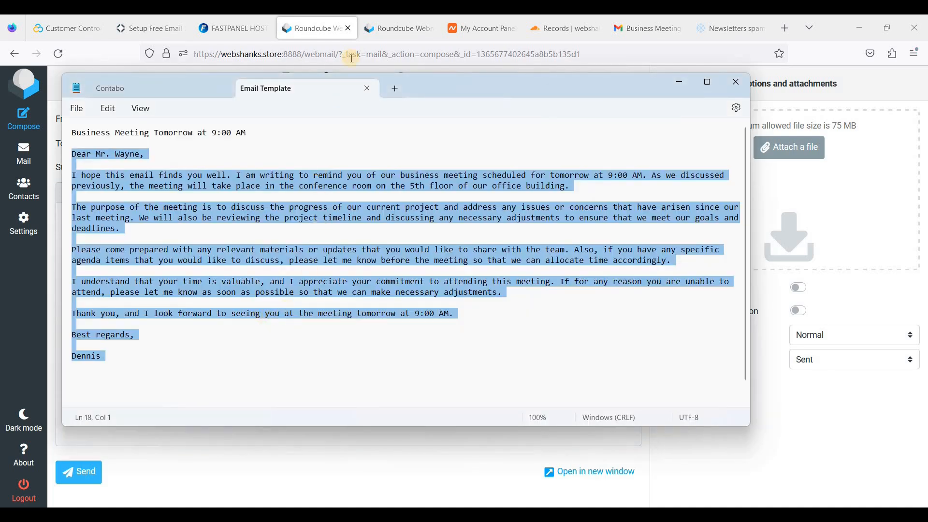
pyautogui.hotkey('alt', 'Tab')
pyautogui.hotkey('ctrl', 'v')
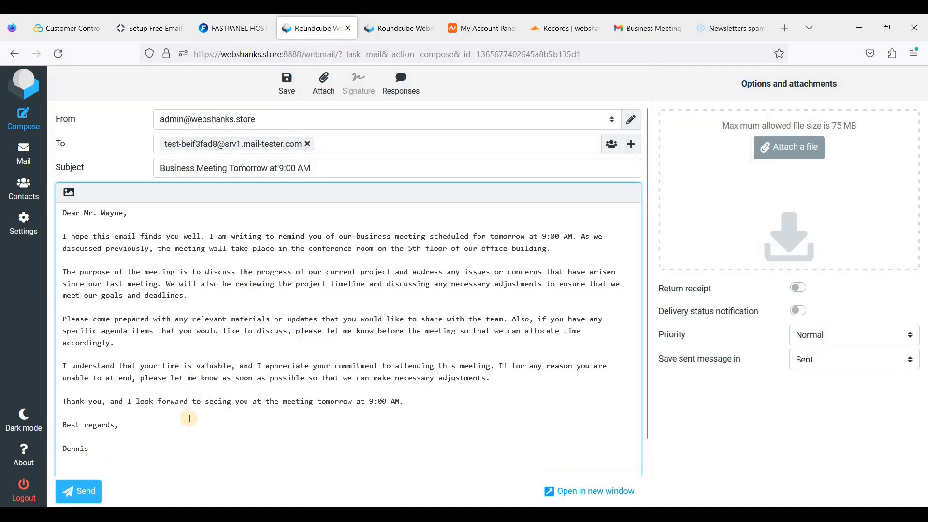
pyautogui.click(87, 493)
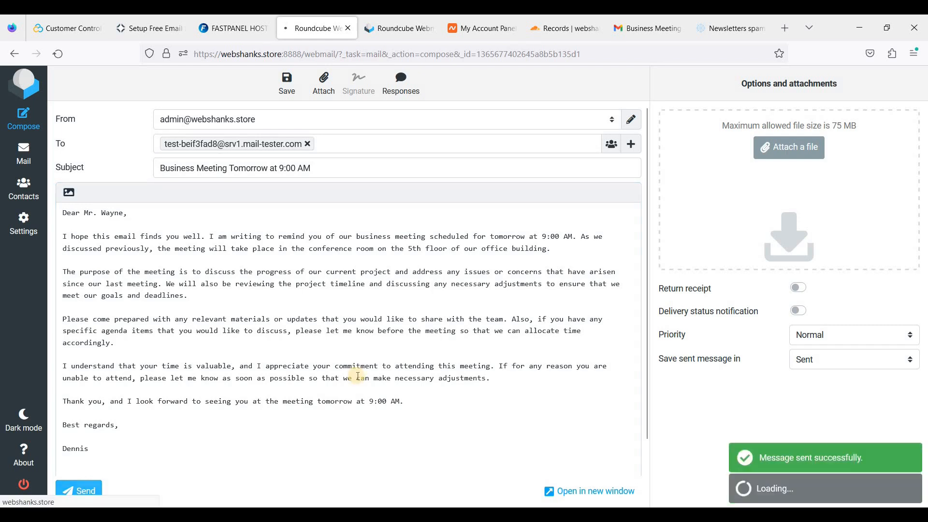
pyautogui.click(729, 30)
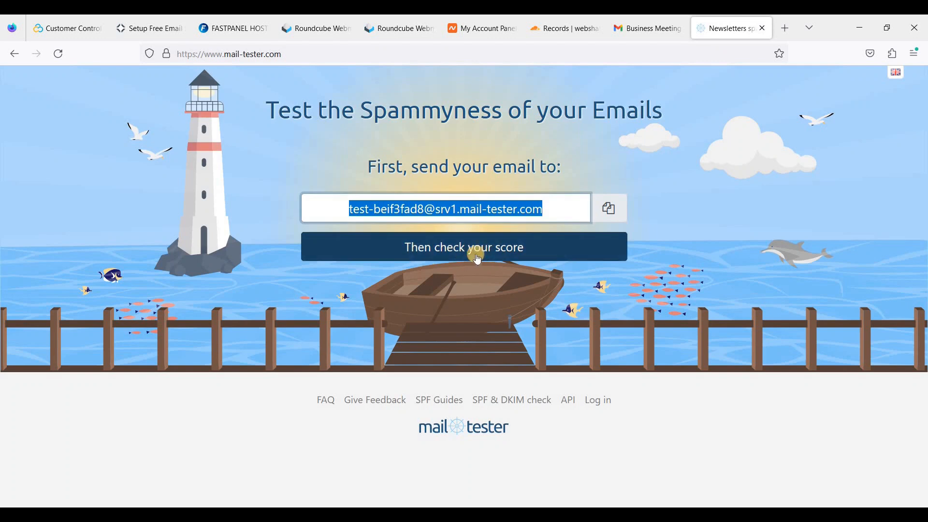
# Check the mail-tester result and review the checks confirming a 10/10 score, only incomplete authentication flagged.
pyautogui.click(480, 256)
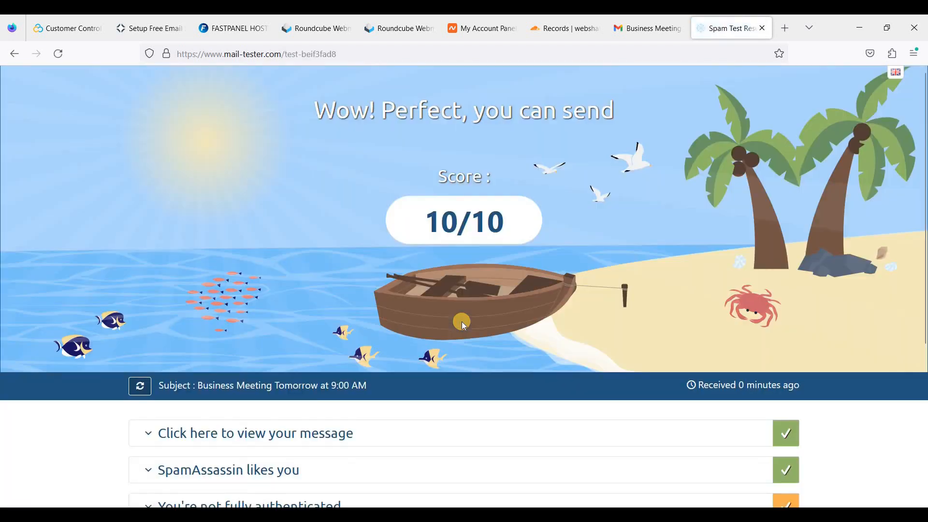
pyautogui.scroll(-2, 477, 223)
pyautogui.scroll(2, 494, 277)
pyautogui.scroll(-3, 494, 276)
pyautogui.click(363, 379)
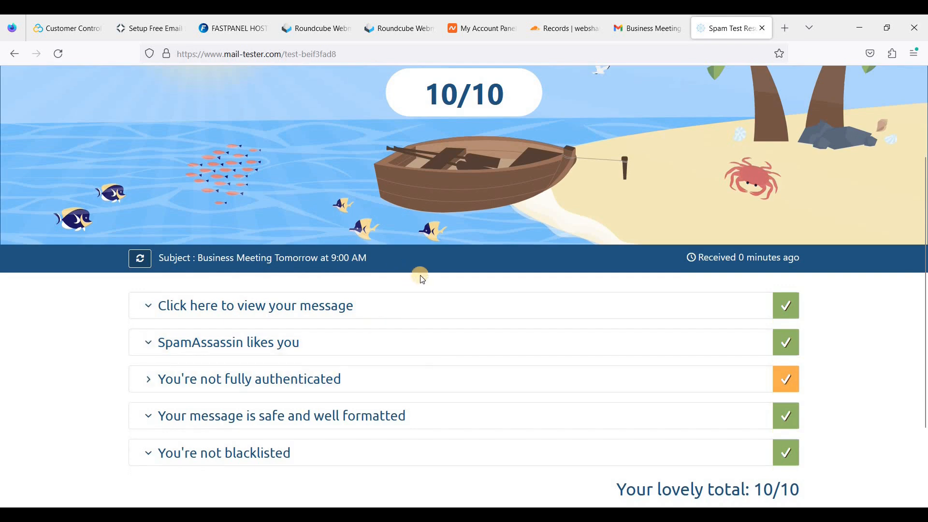
pyautogui.scroll(3, 476, 289)
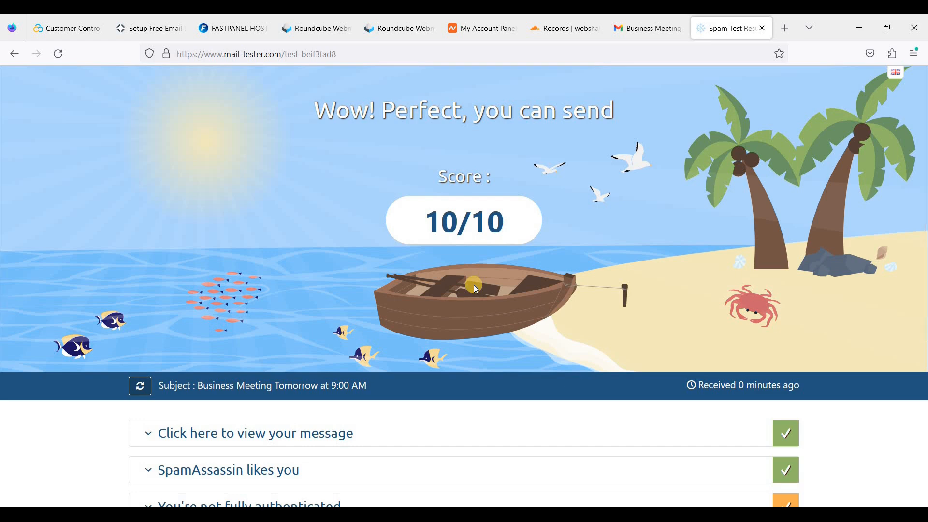
pyautogui.scroll(-4, 474, 285)
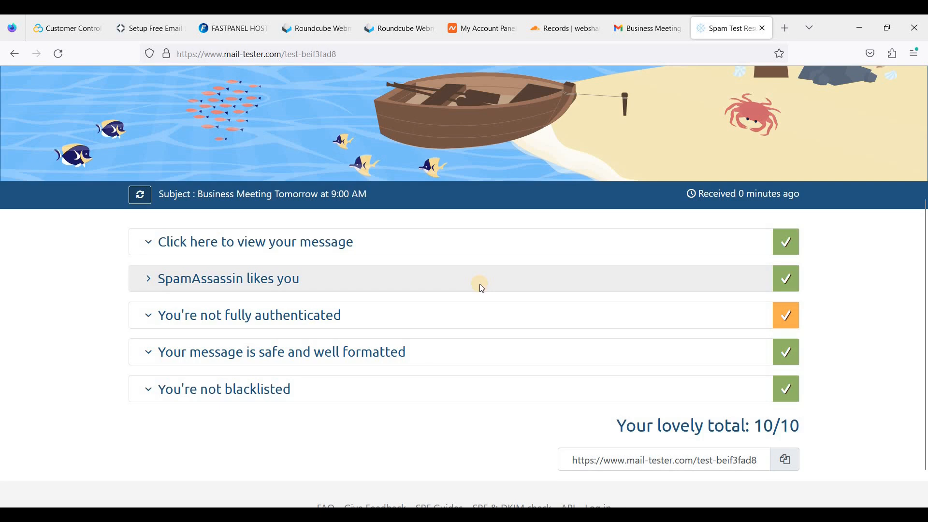
pyautogui.scroll(1, 481, 289)
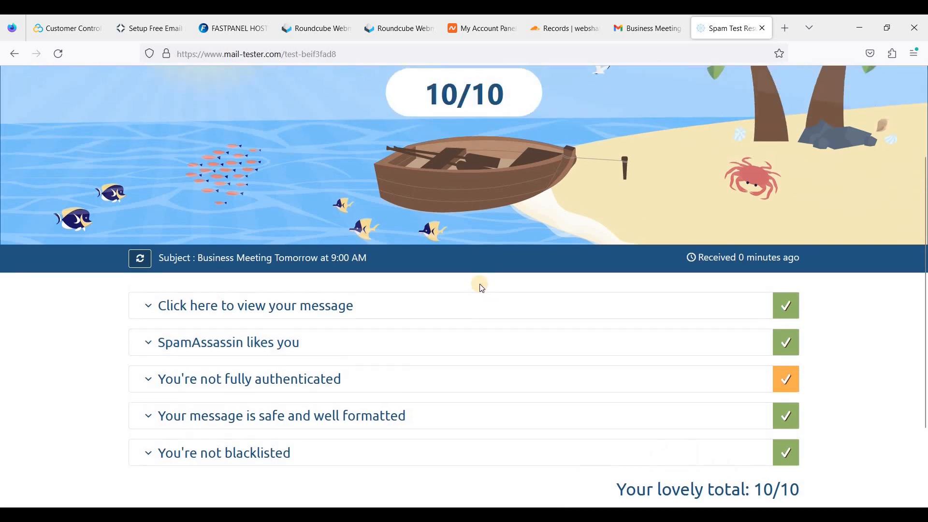
pyautogui.scroll(1, 481, 288)
pyautogui.scroll(1, 482, 289)
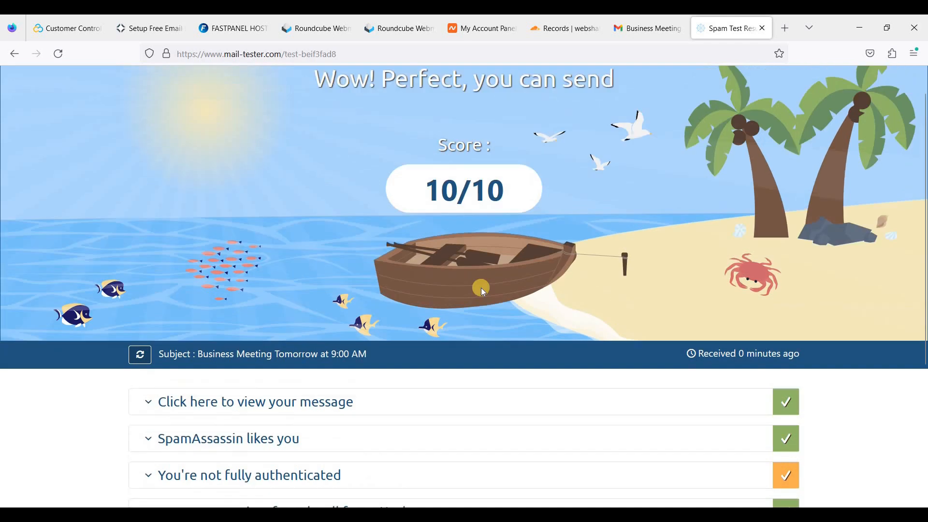
pyautogui.scroll(-2, 532, 287)
pyautogui.scroll(-1, 536, 287)
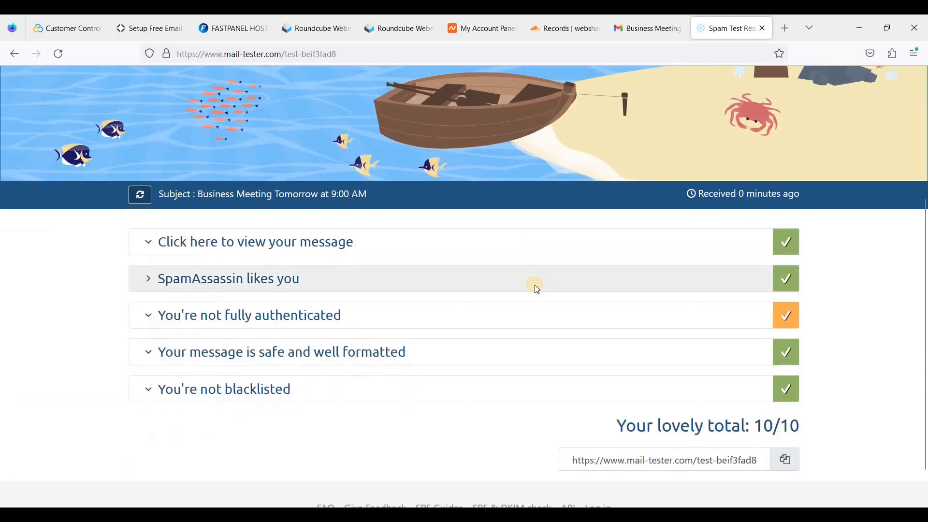
pyautogui.scroll(3, 534, 285)
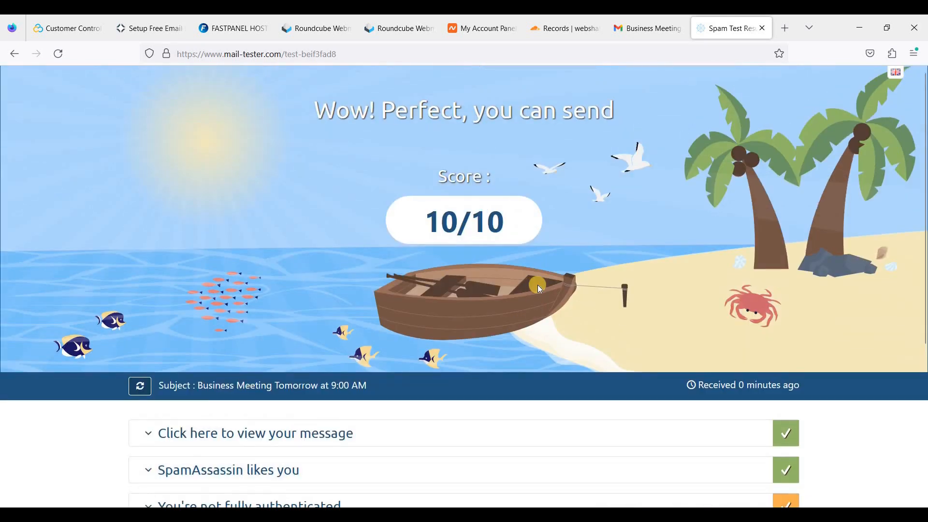